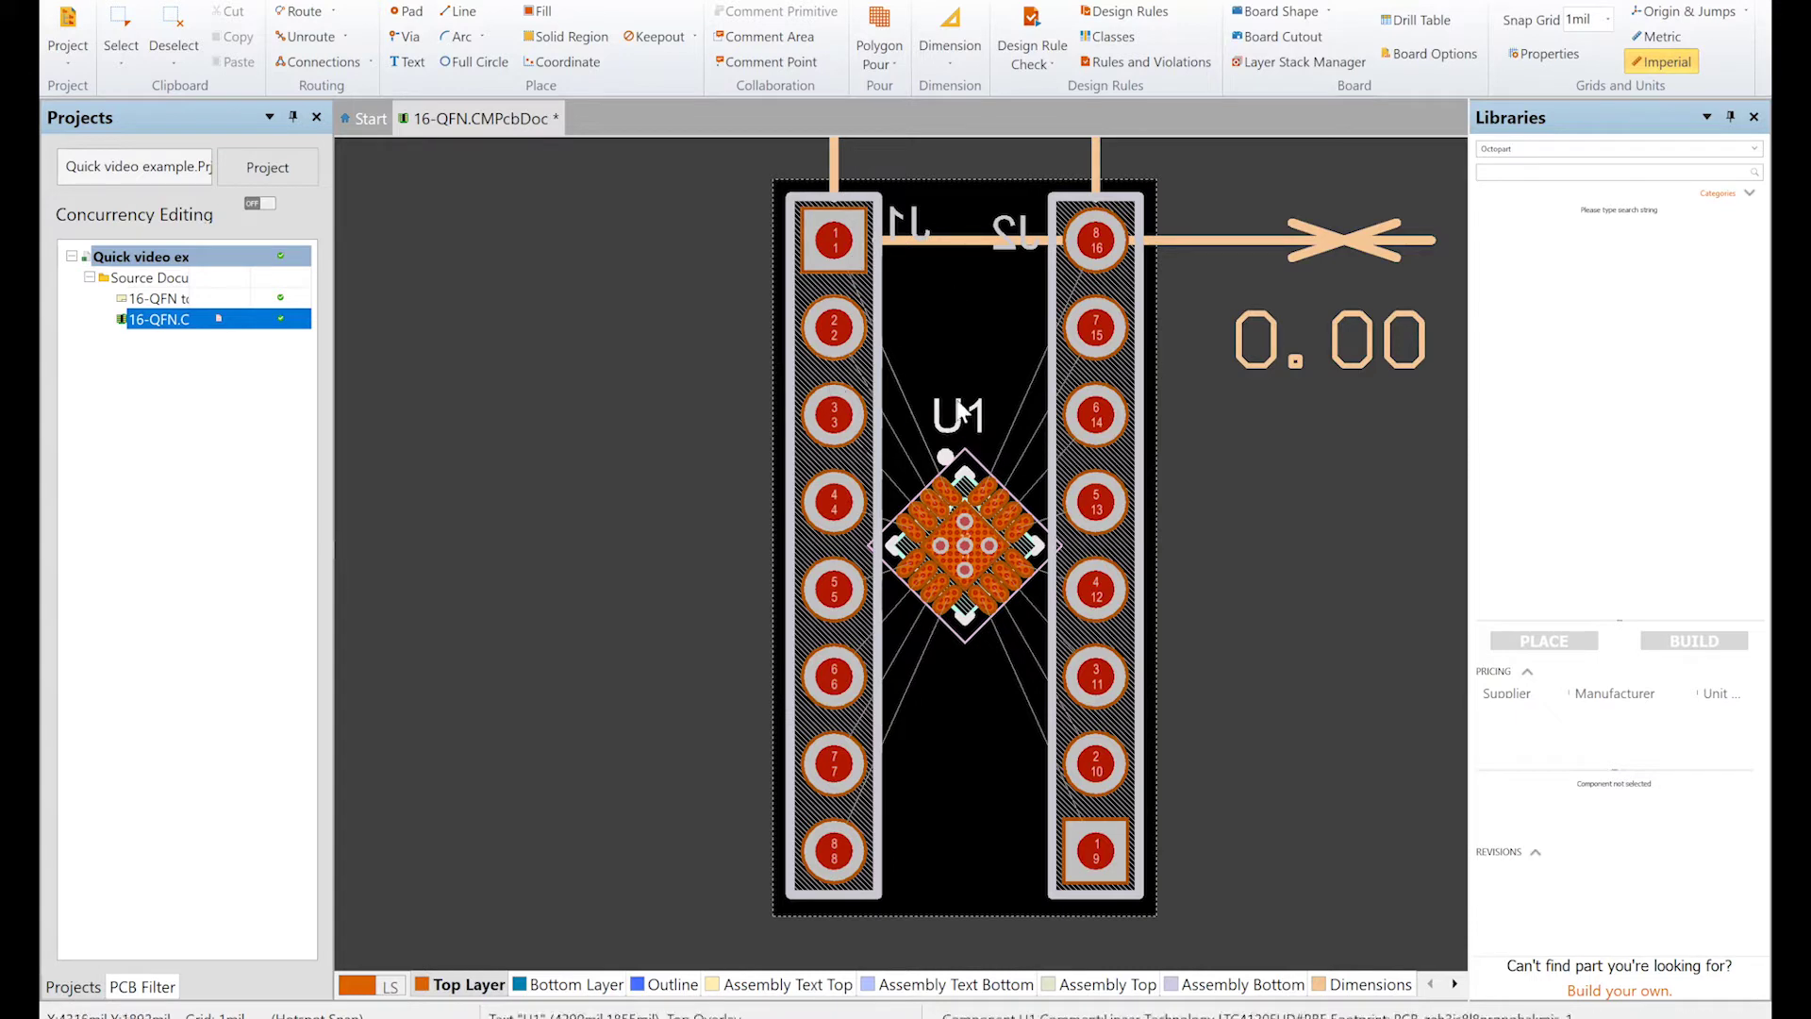
- Switch to 3D and tilt and zoom around U1 to see its tiny pads and 10mil markings
key("3")
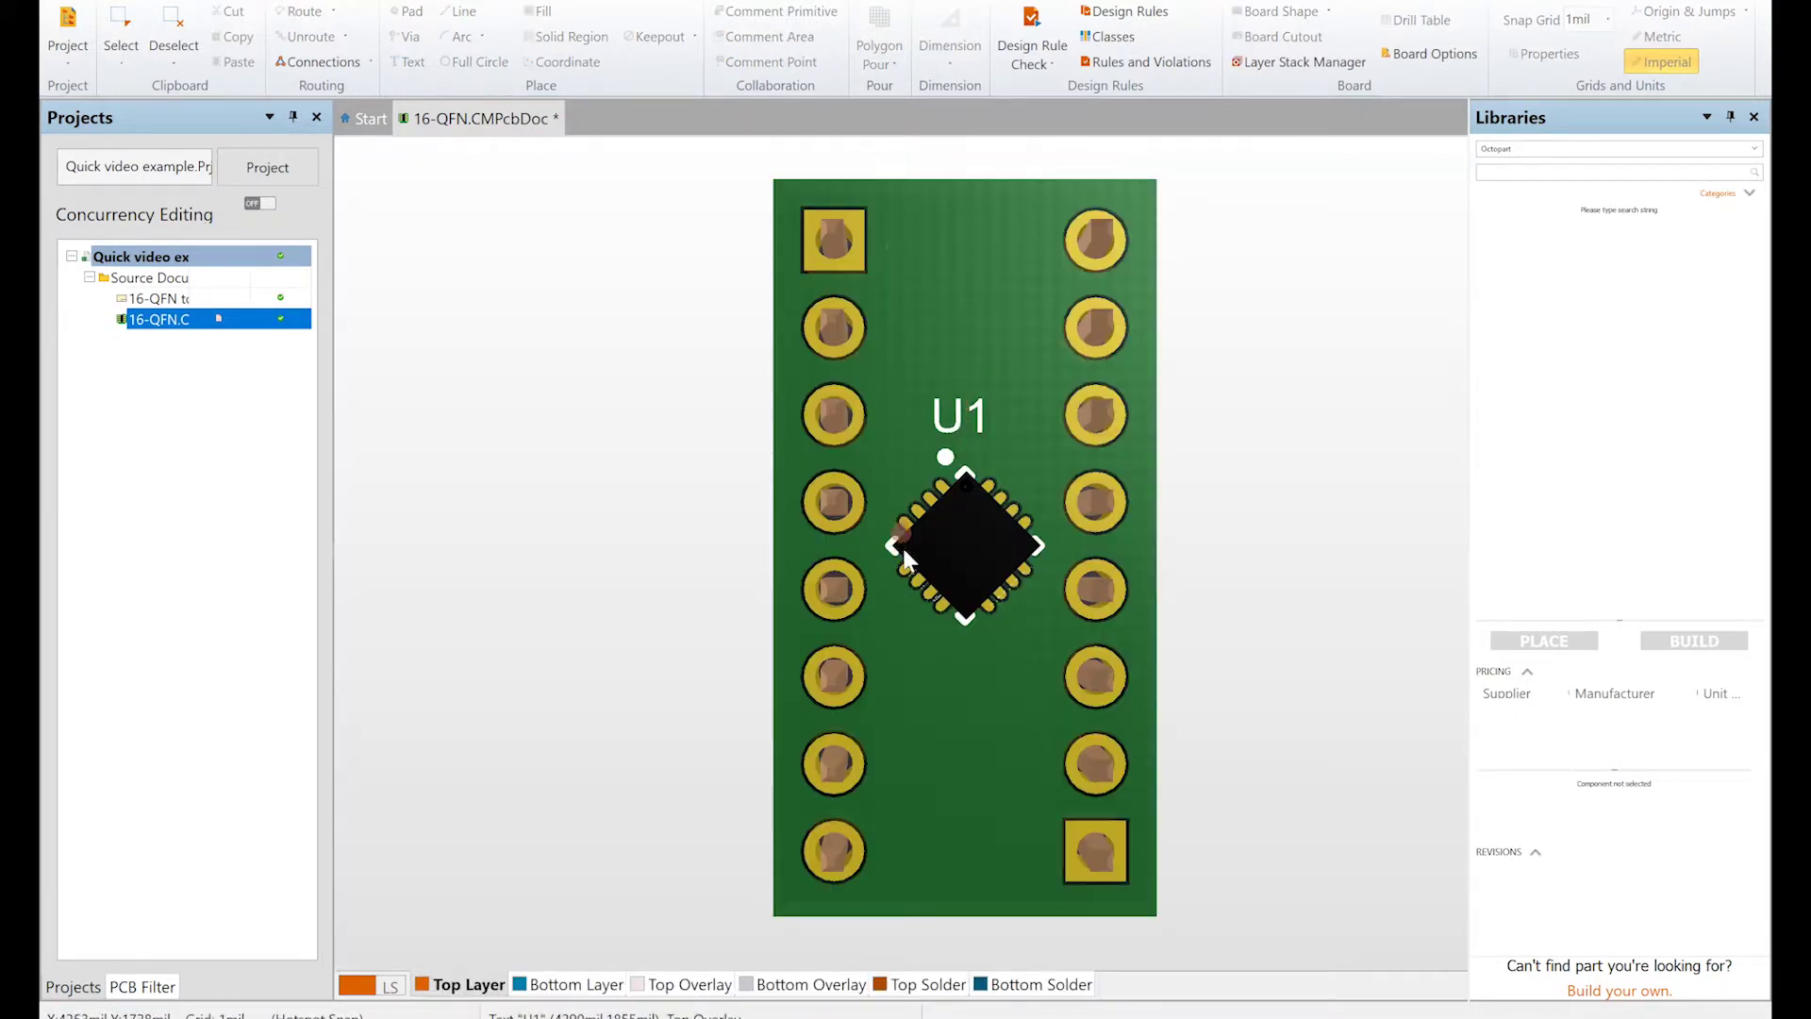
right_click_drag(921, 592, 1201, 789, "shift")
key("0")
right_click_drag(961, 415, 1075, 229, "shift")
scroll(931, 568, "up", 5, "ctrl")
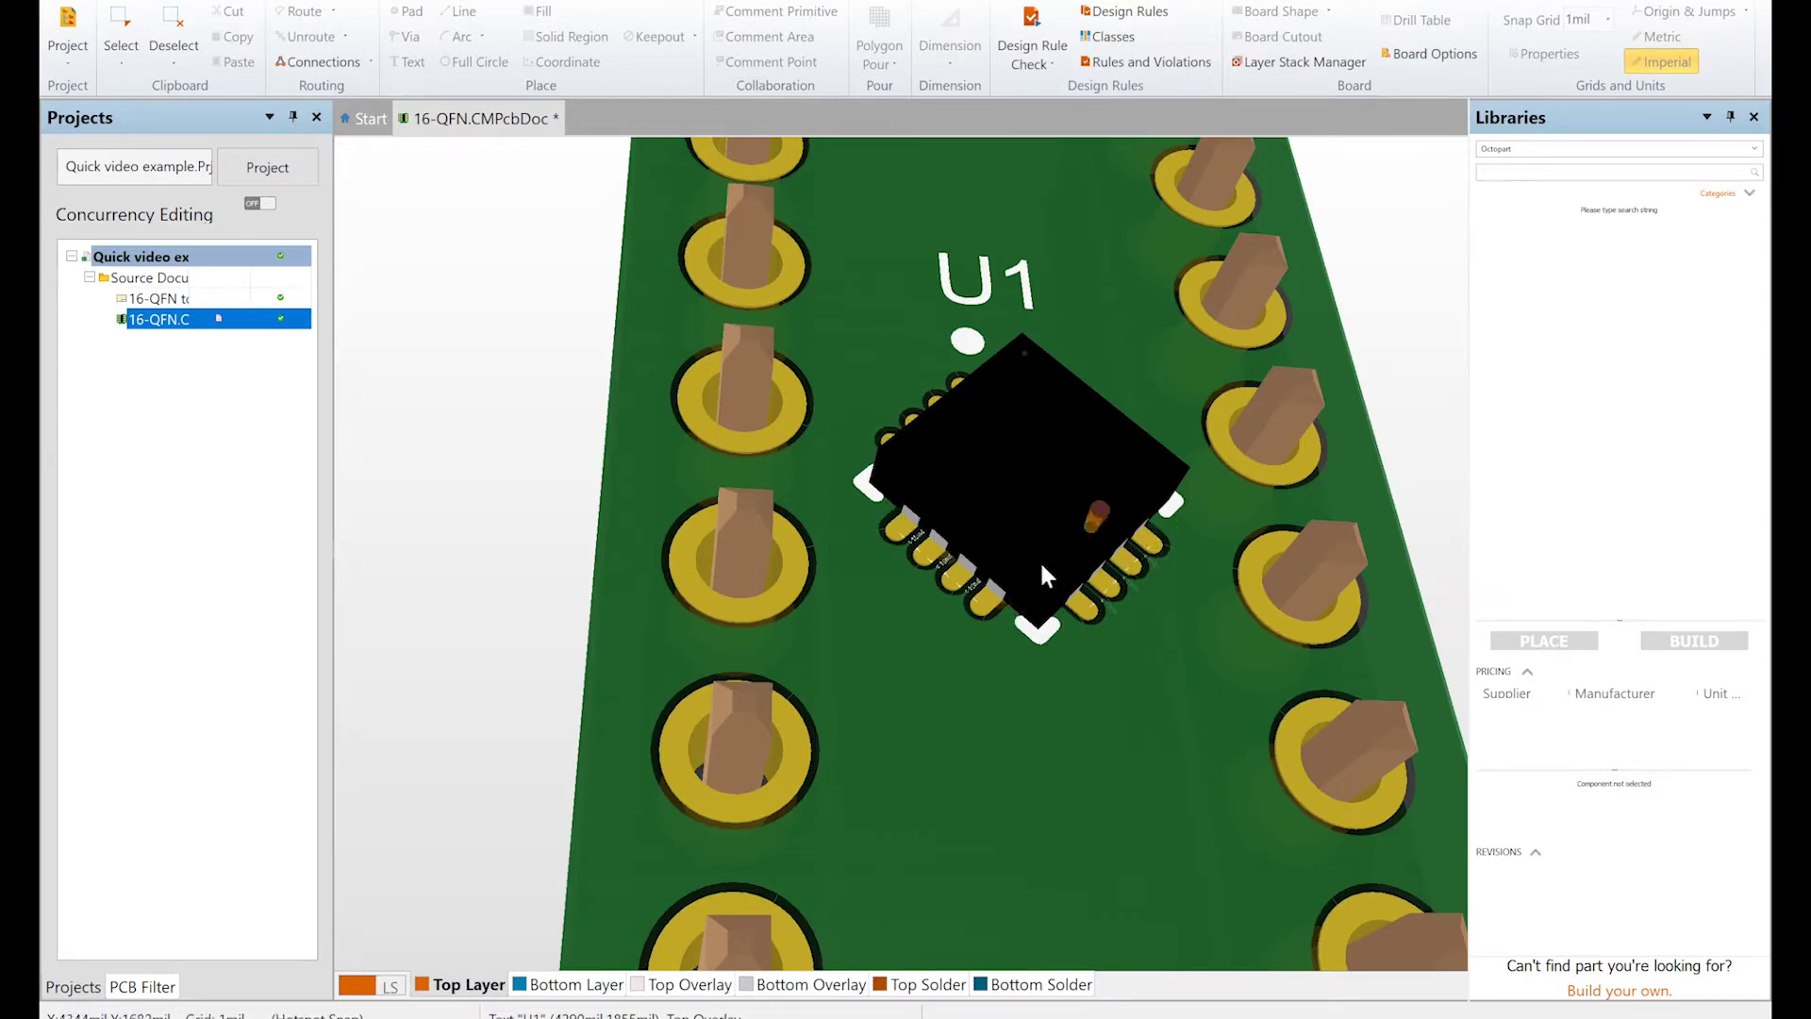
scroll(984, 594, "up", 5, "ctrl")
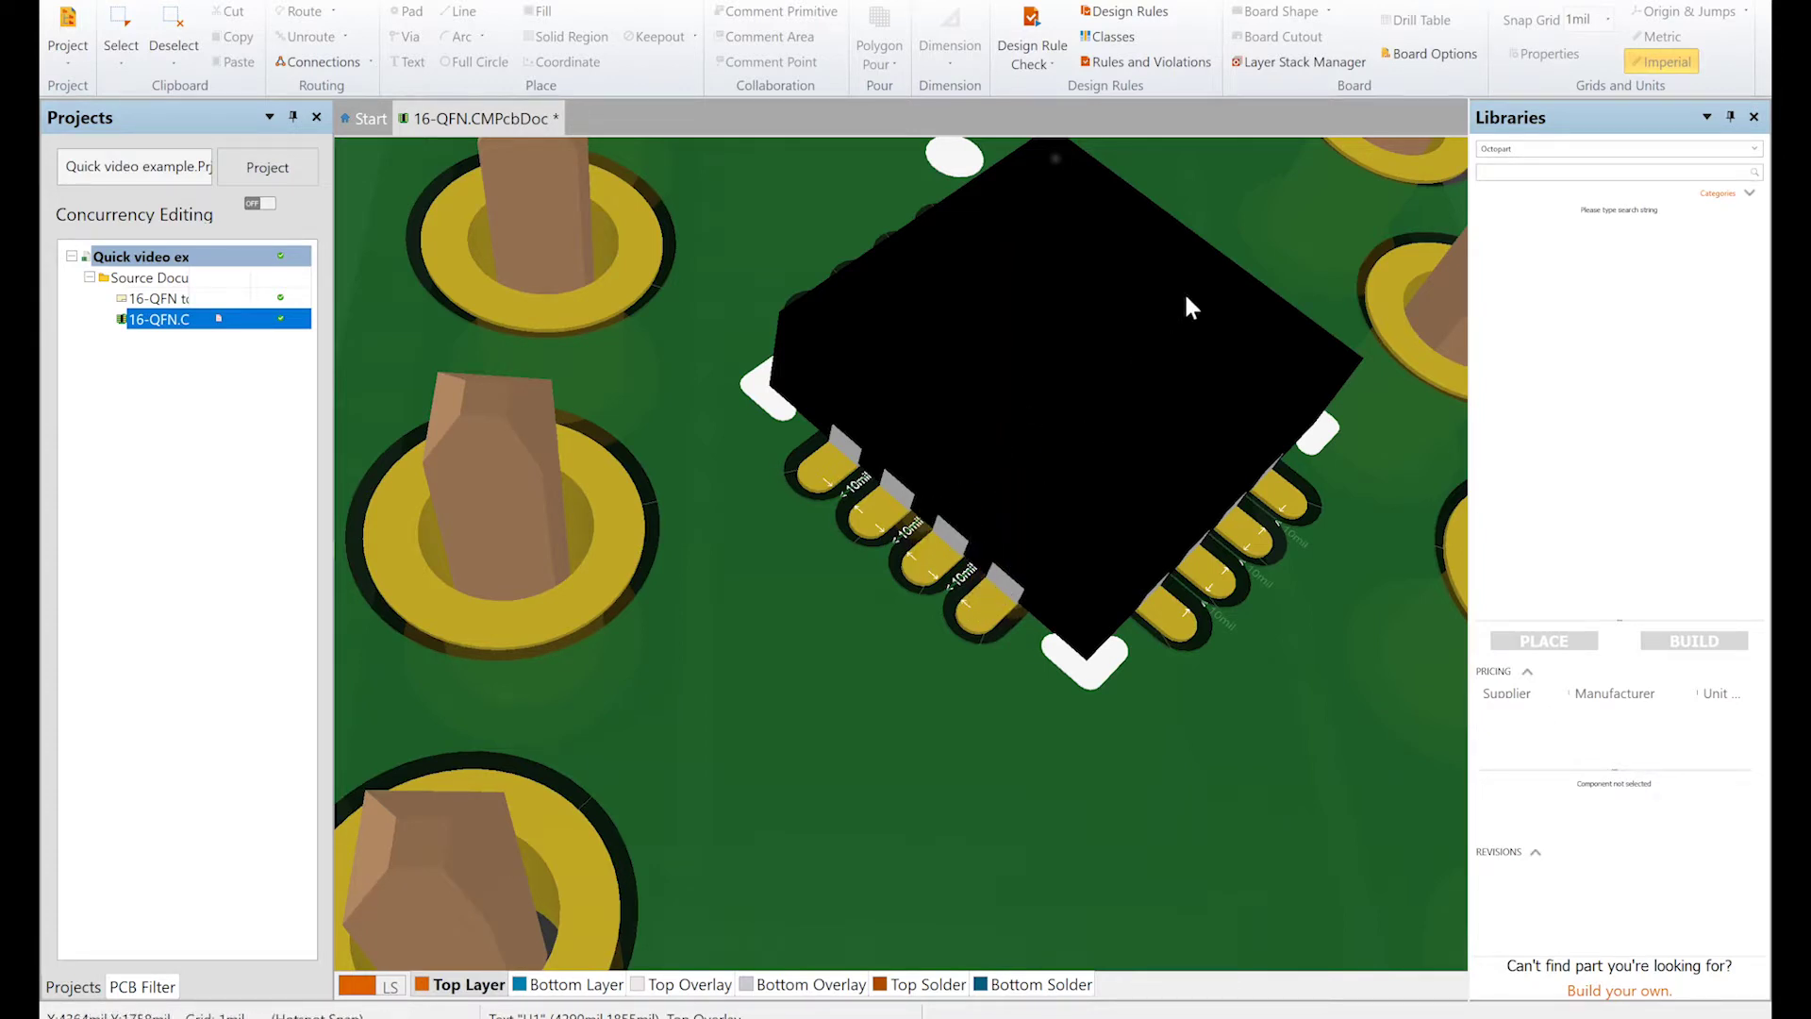
scroll(1072, 423, "down", 6, "ctrl")
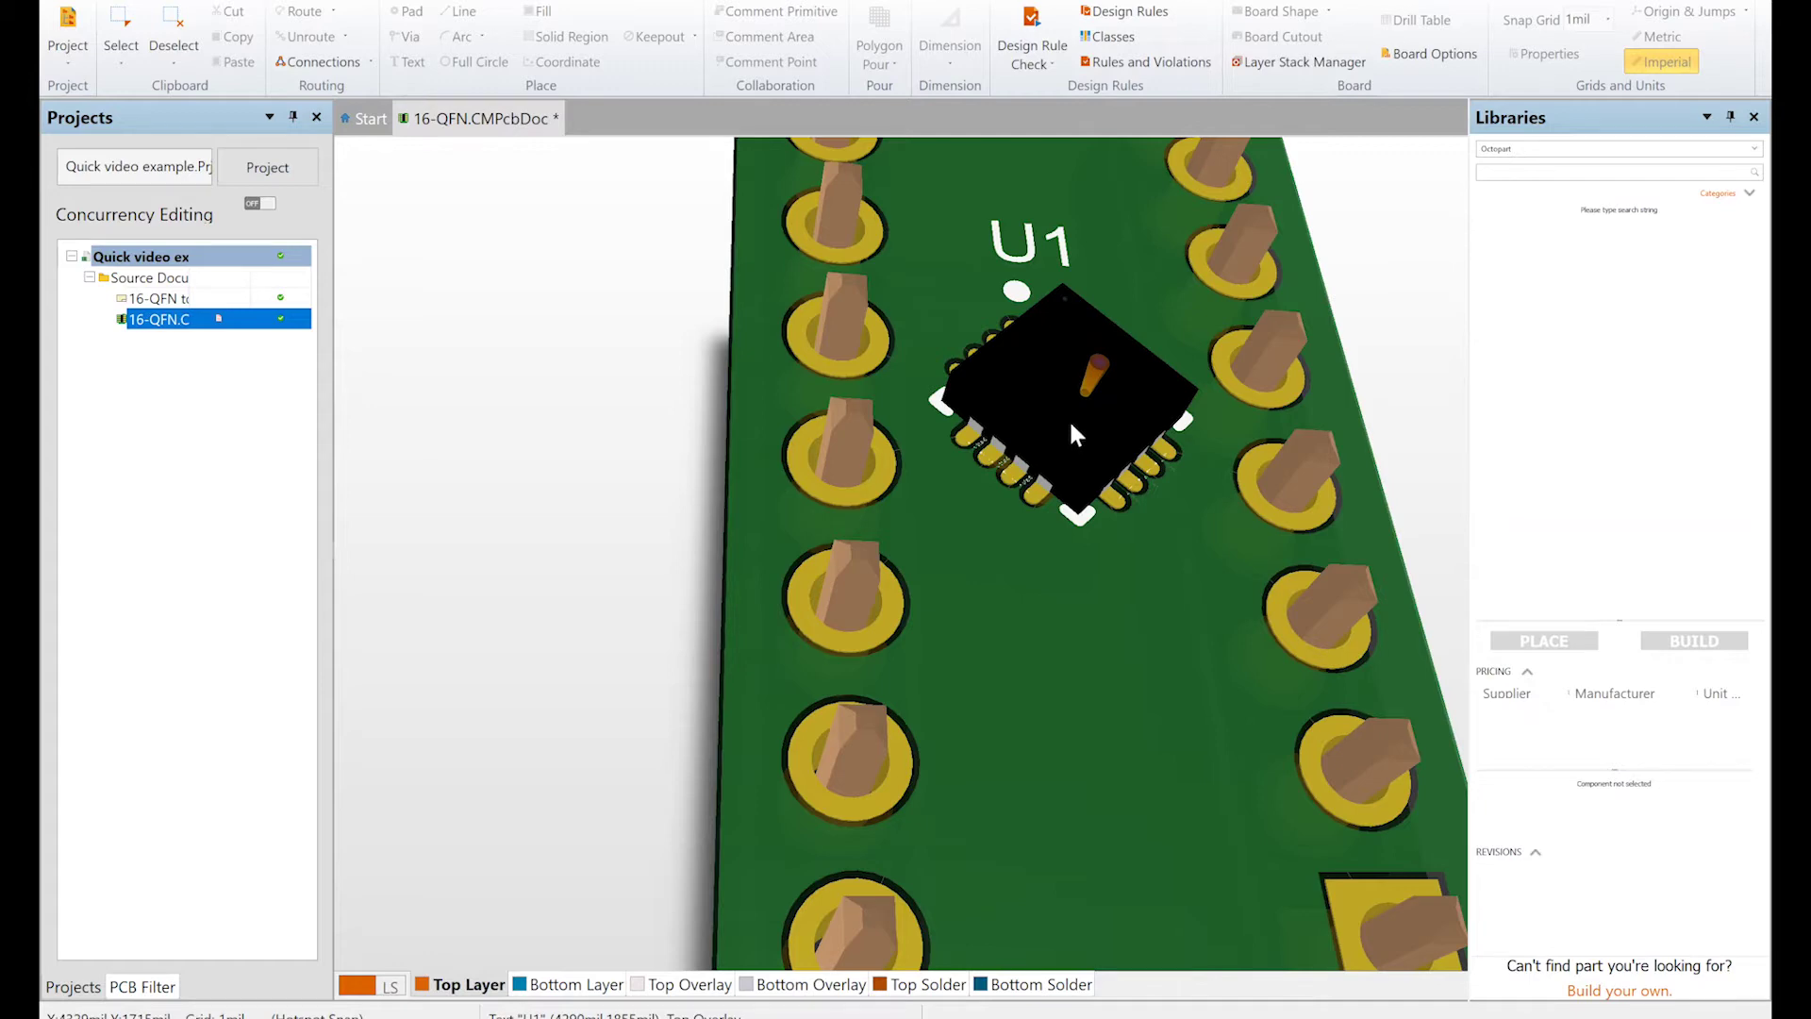
- Flatten the 3D view back to 2D and frame the whole board with J1, J2 and U1
key("0")
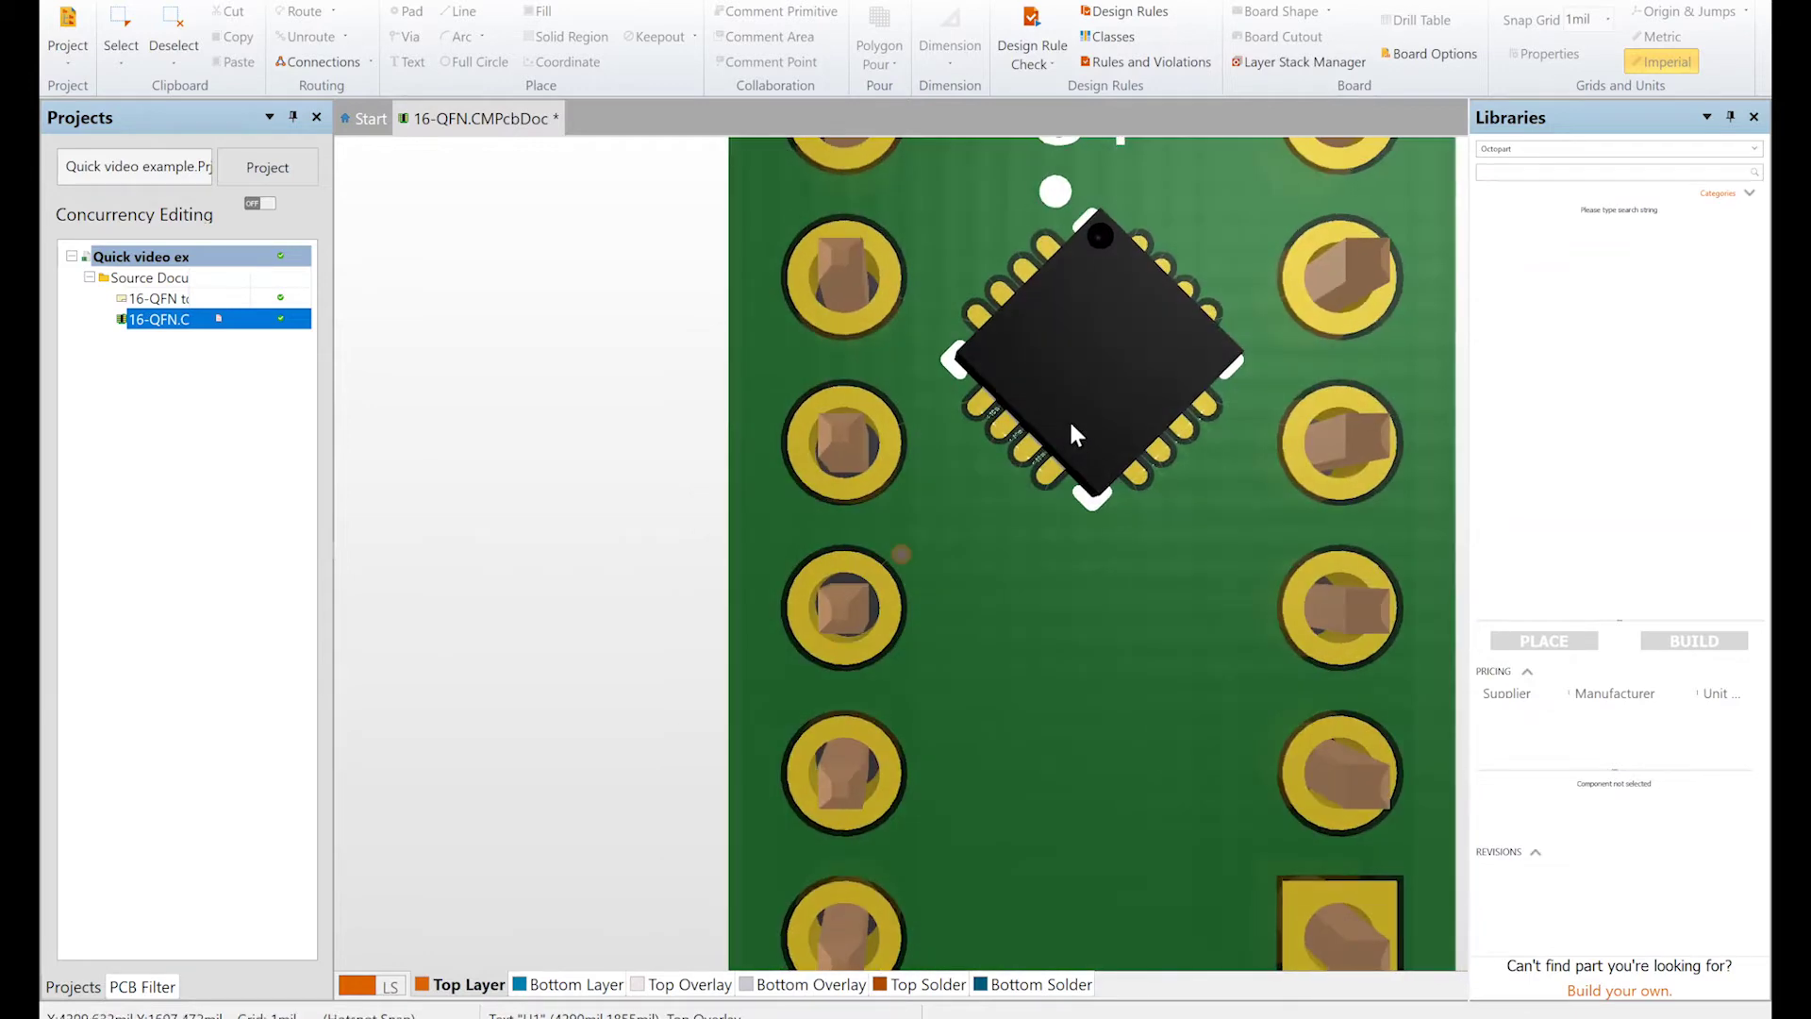
key("2")
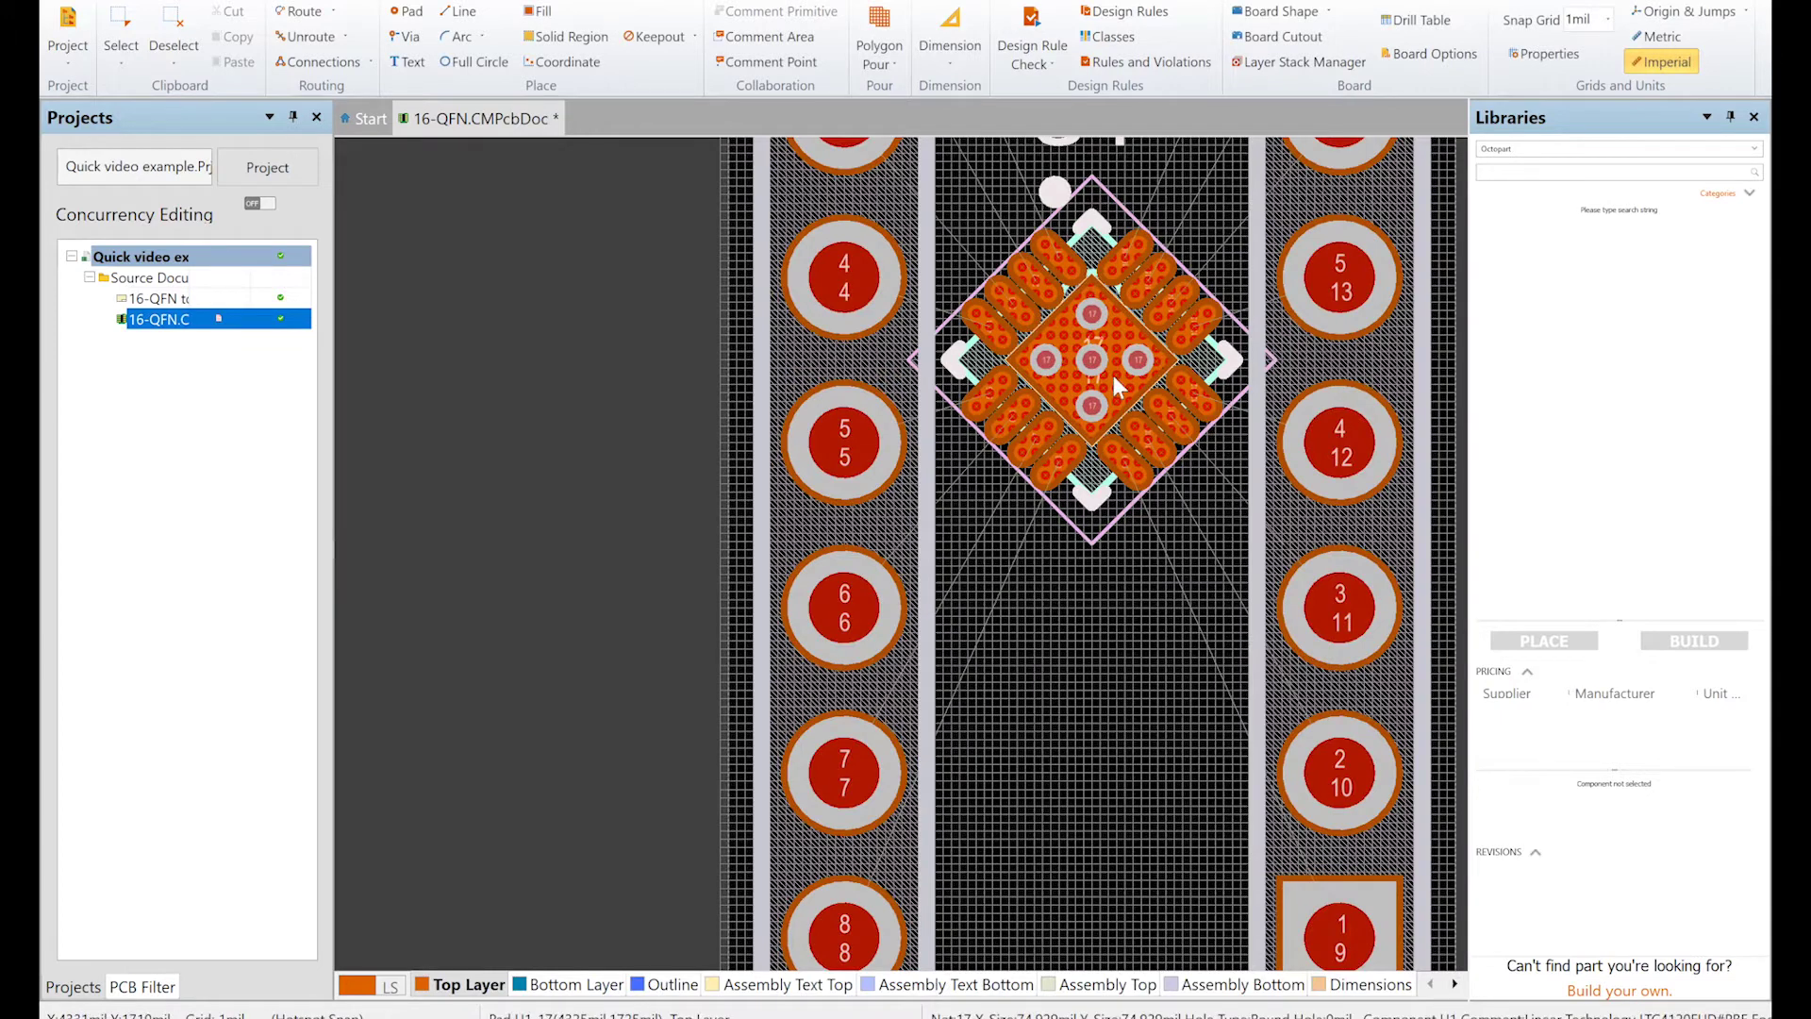
scroll(1172, 320, "down", 2, "ctrl")
scroll(1171, 320, "up", 2)
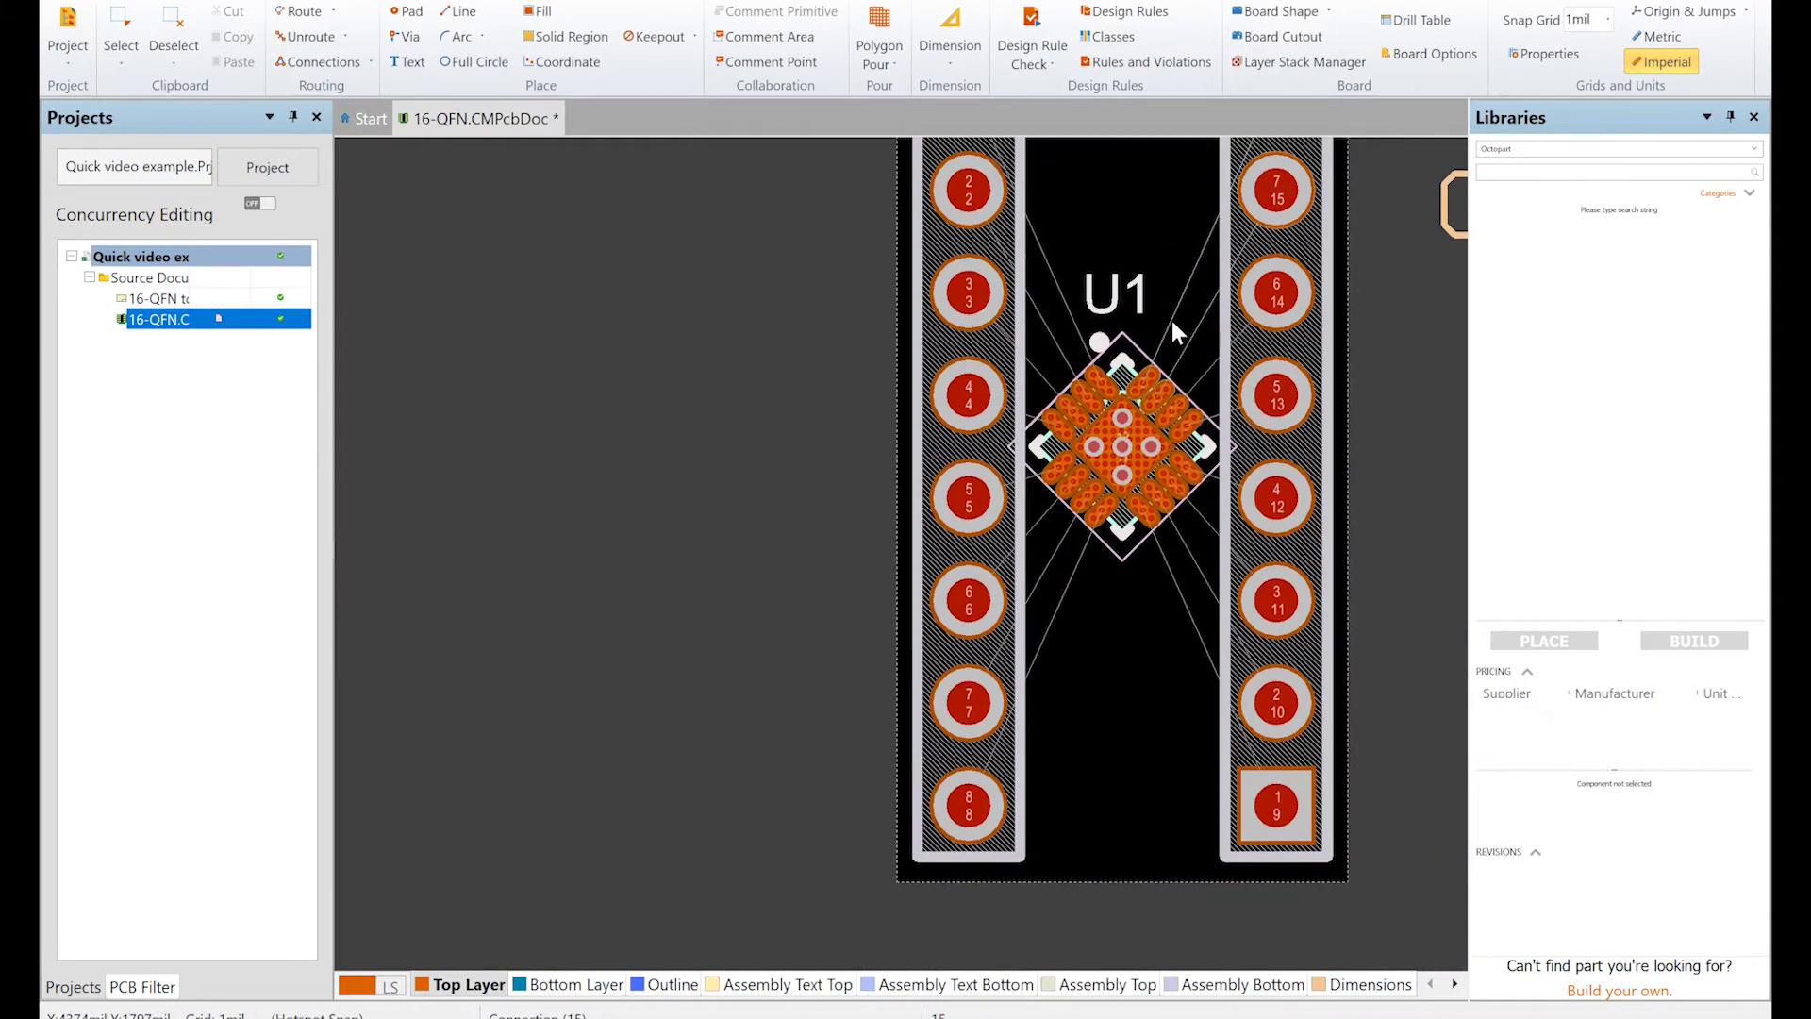
scroll(1171, 321, "right", 2, "shift")
scroll(1172, 321, "up", 1)
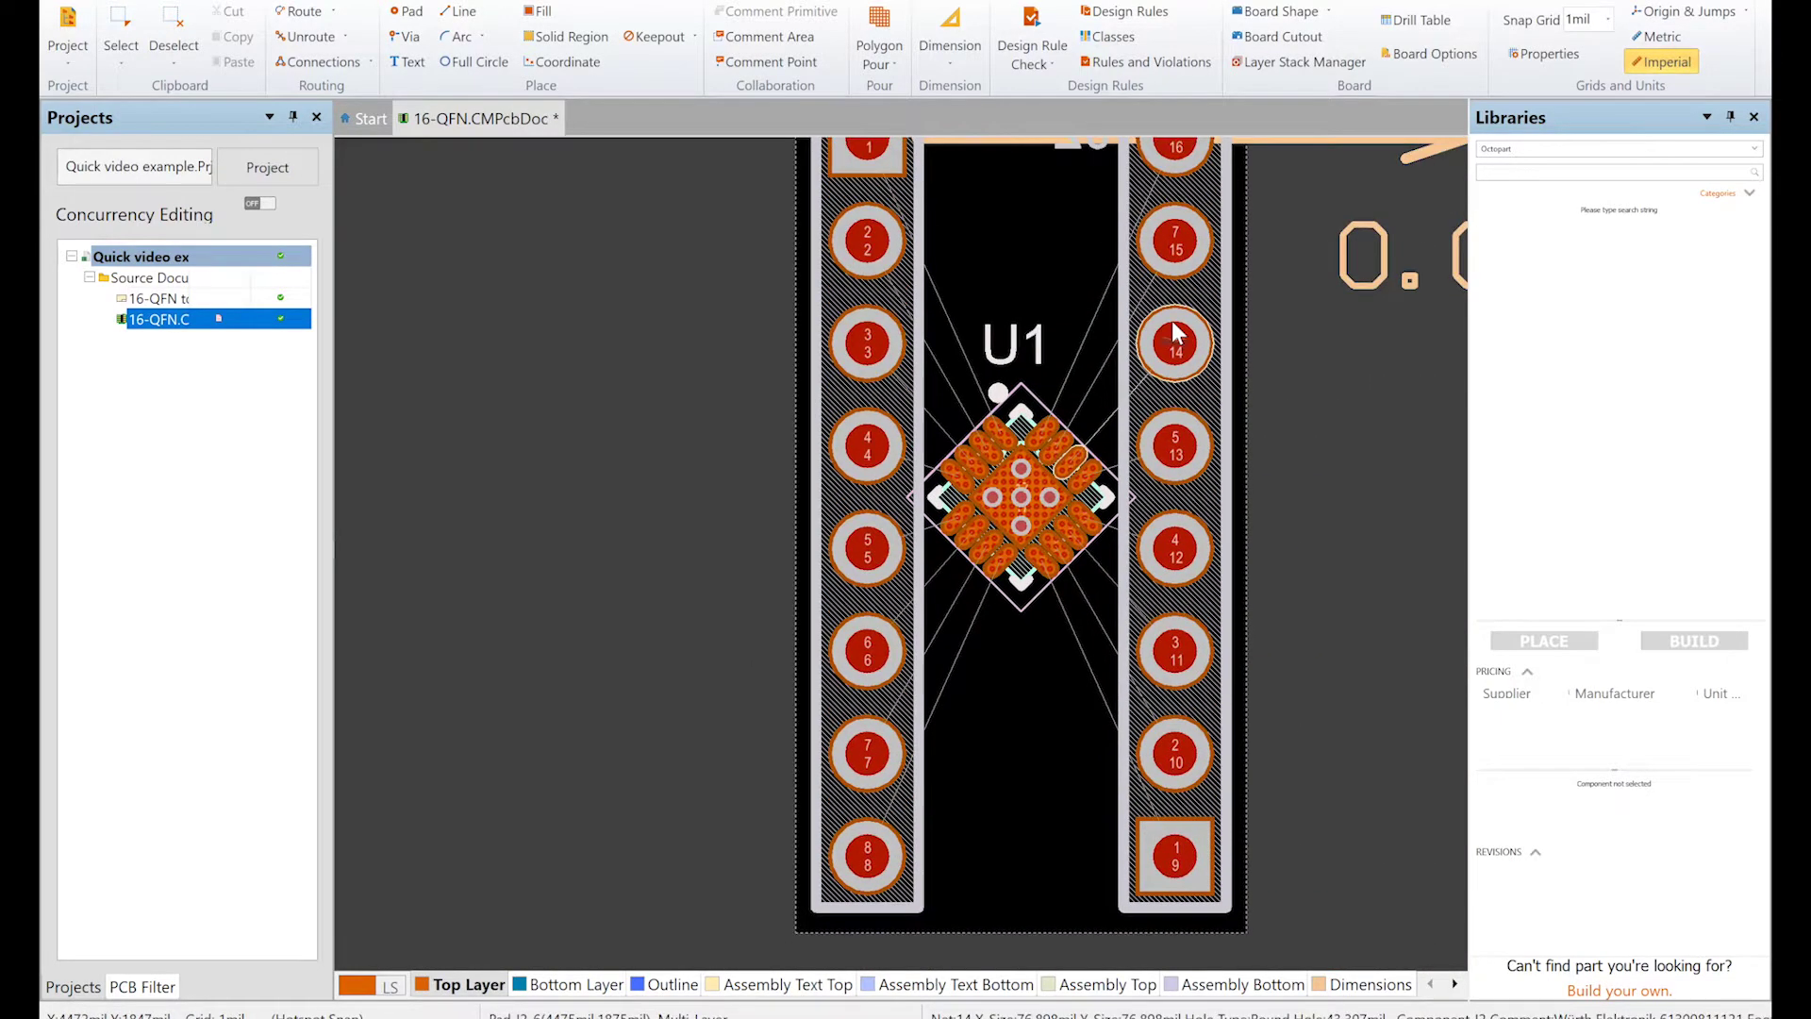
scroll(1172, 321, "down", 1, "ctrl")
scroll(1009, 434, "up", 1)
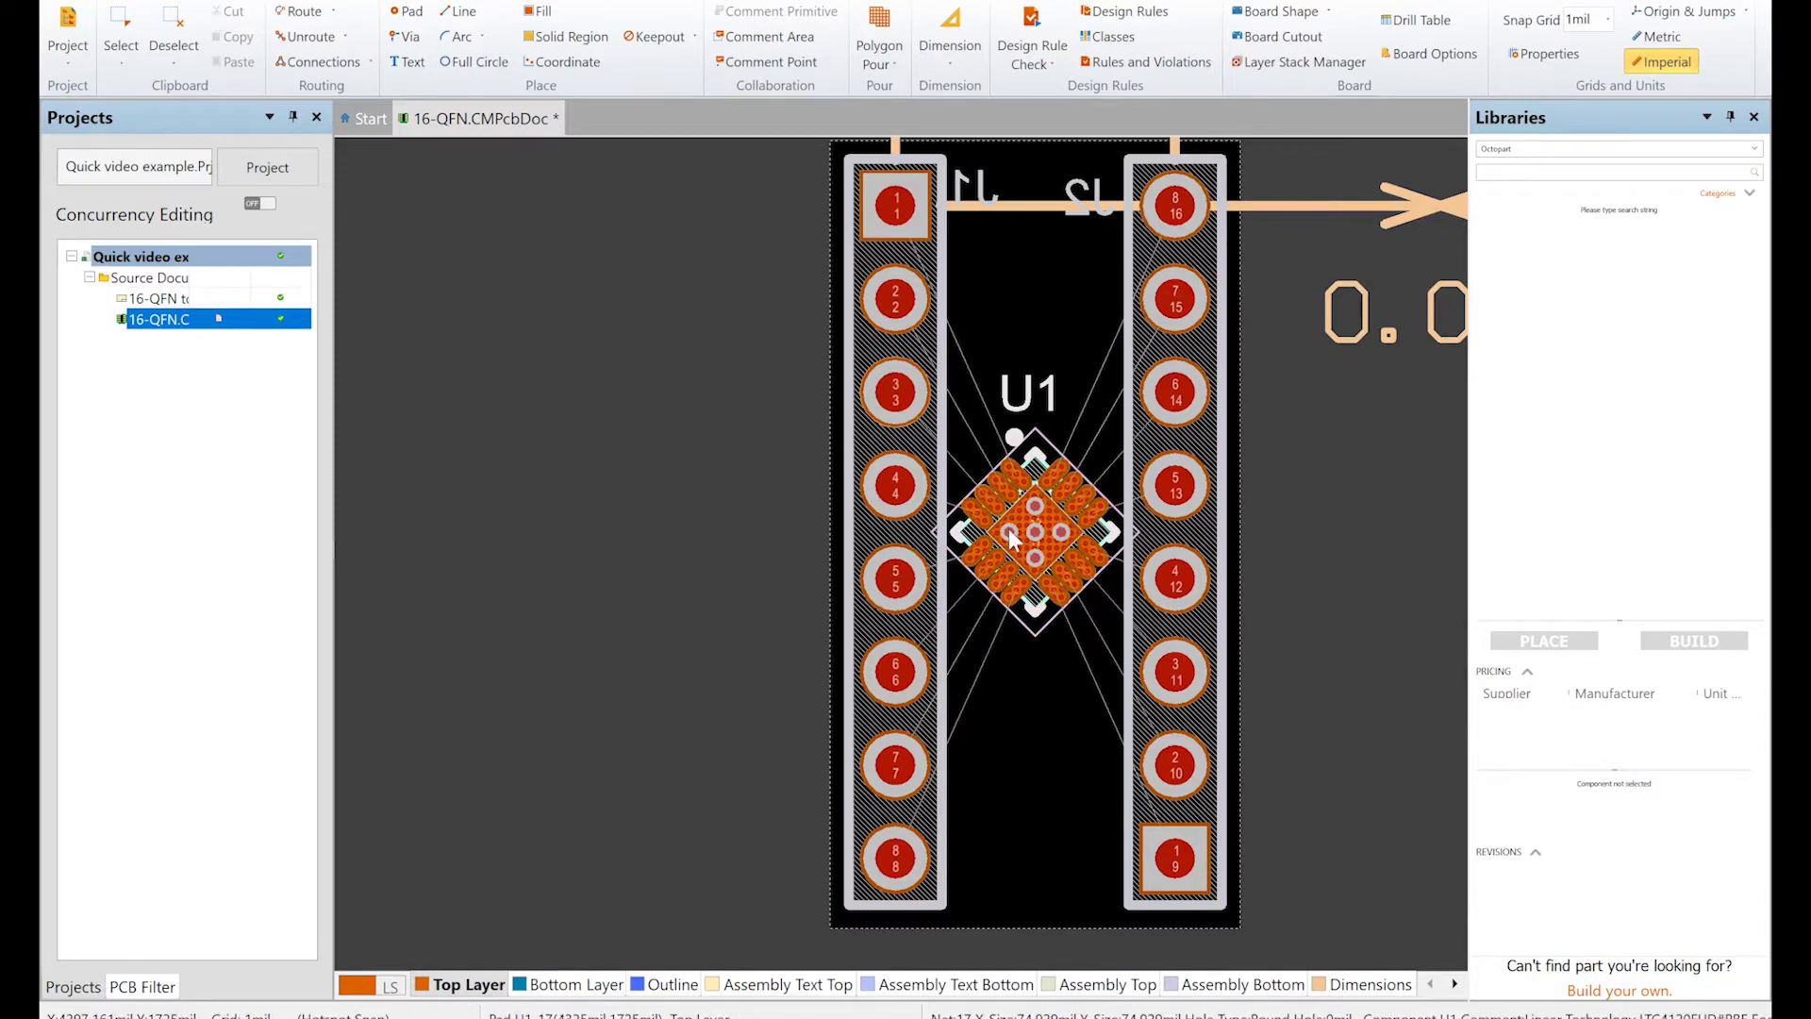
- List a flagged U1 pad's violations: two pad-to-pad clearances under the 10mil rule
scroll(1009, 528, "up", 8, "ctrl")
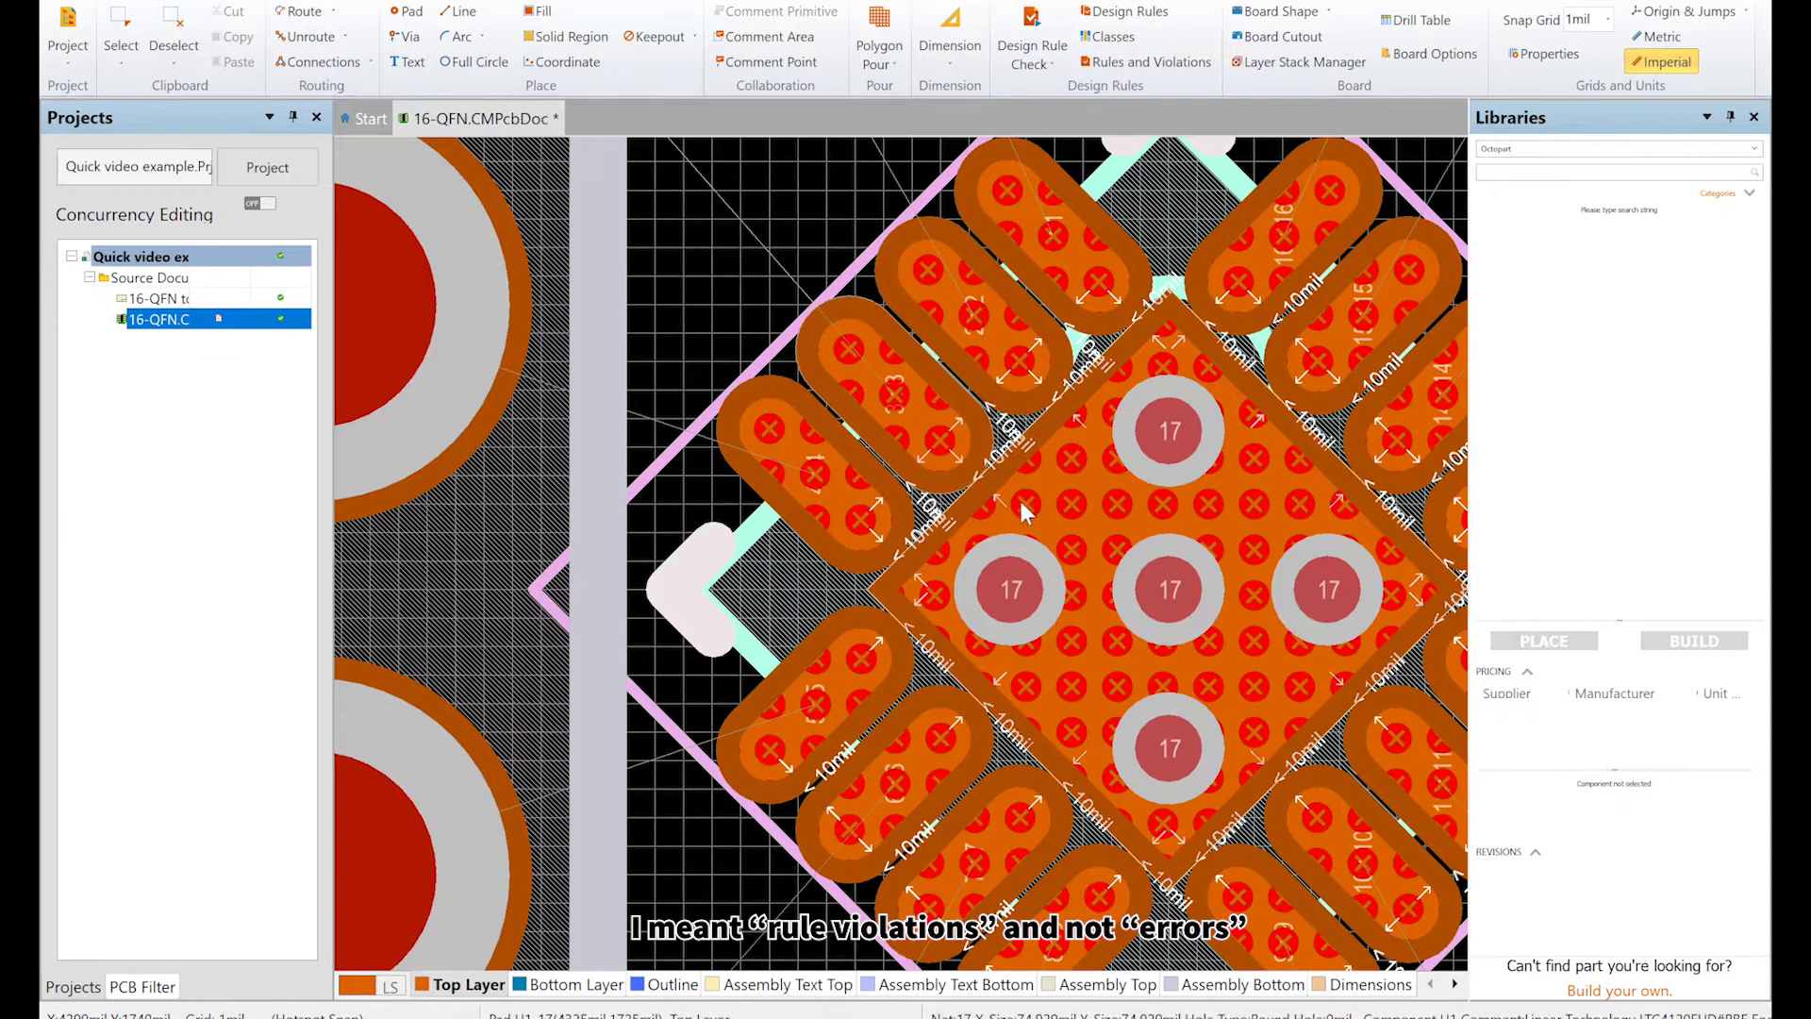
right_click(843, 510)
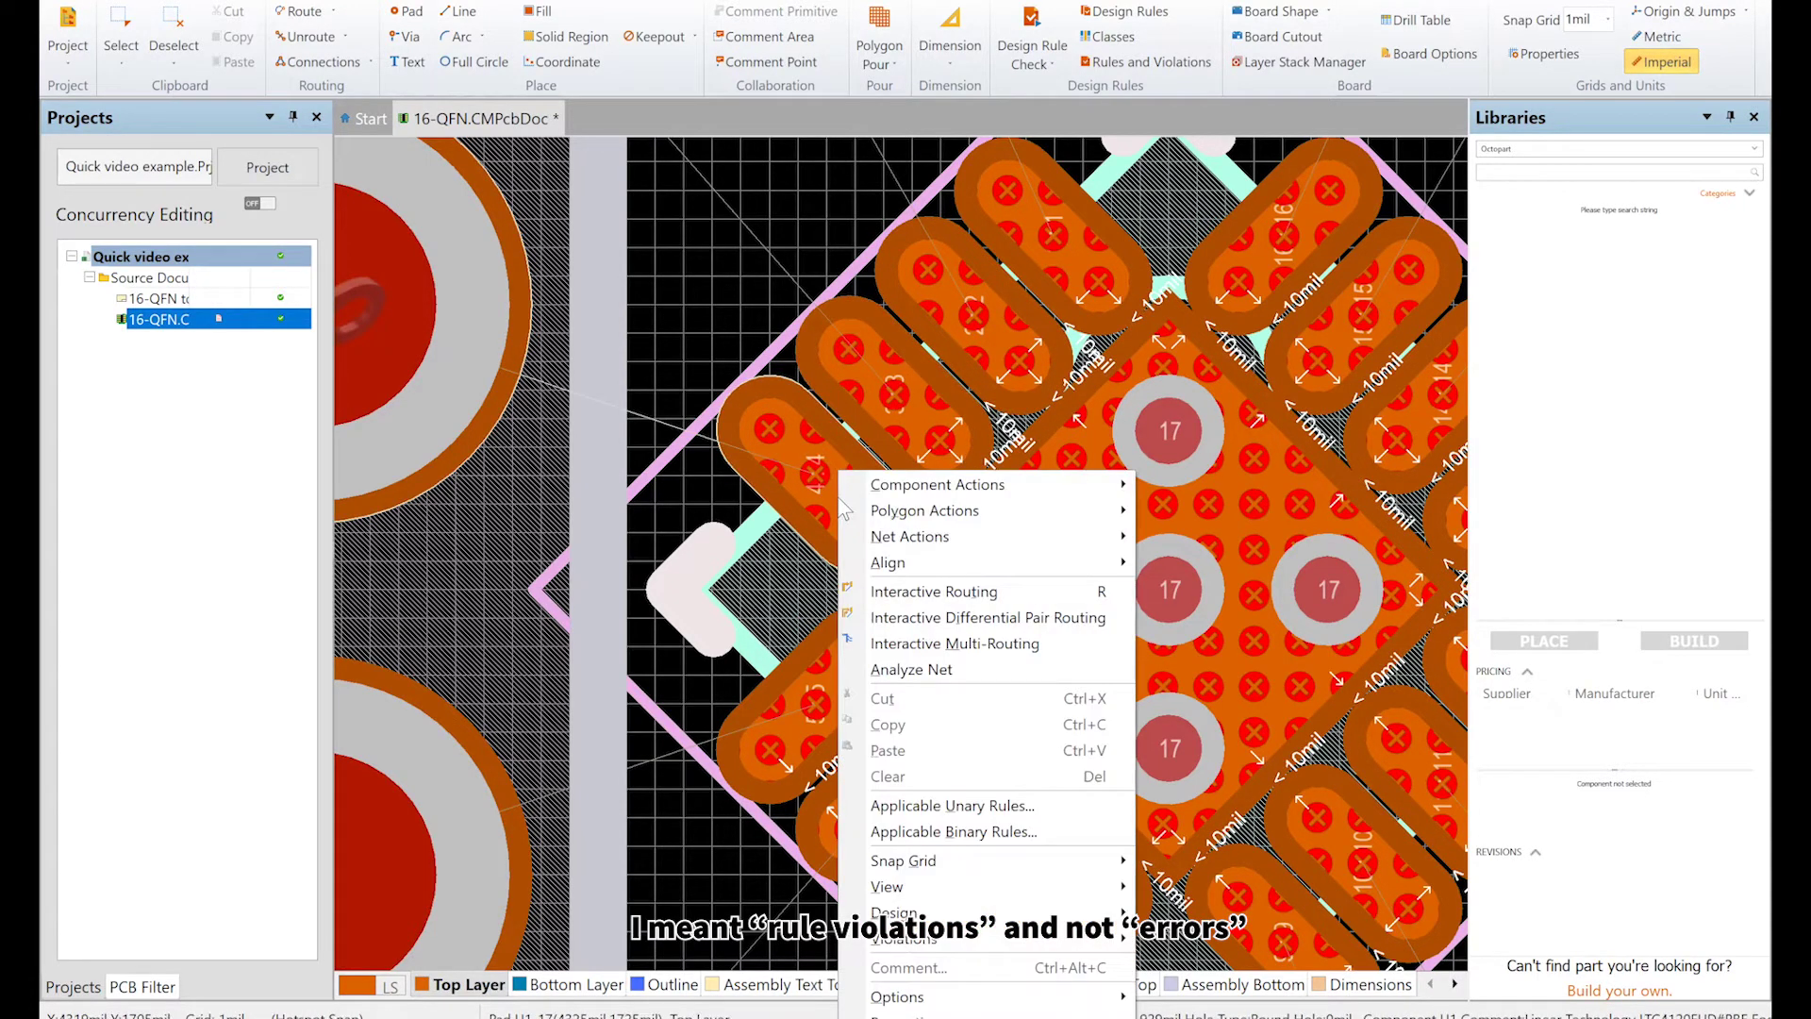
mouse_move(910, 948)
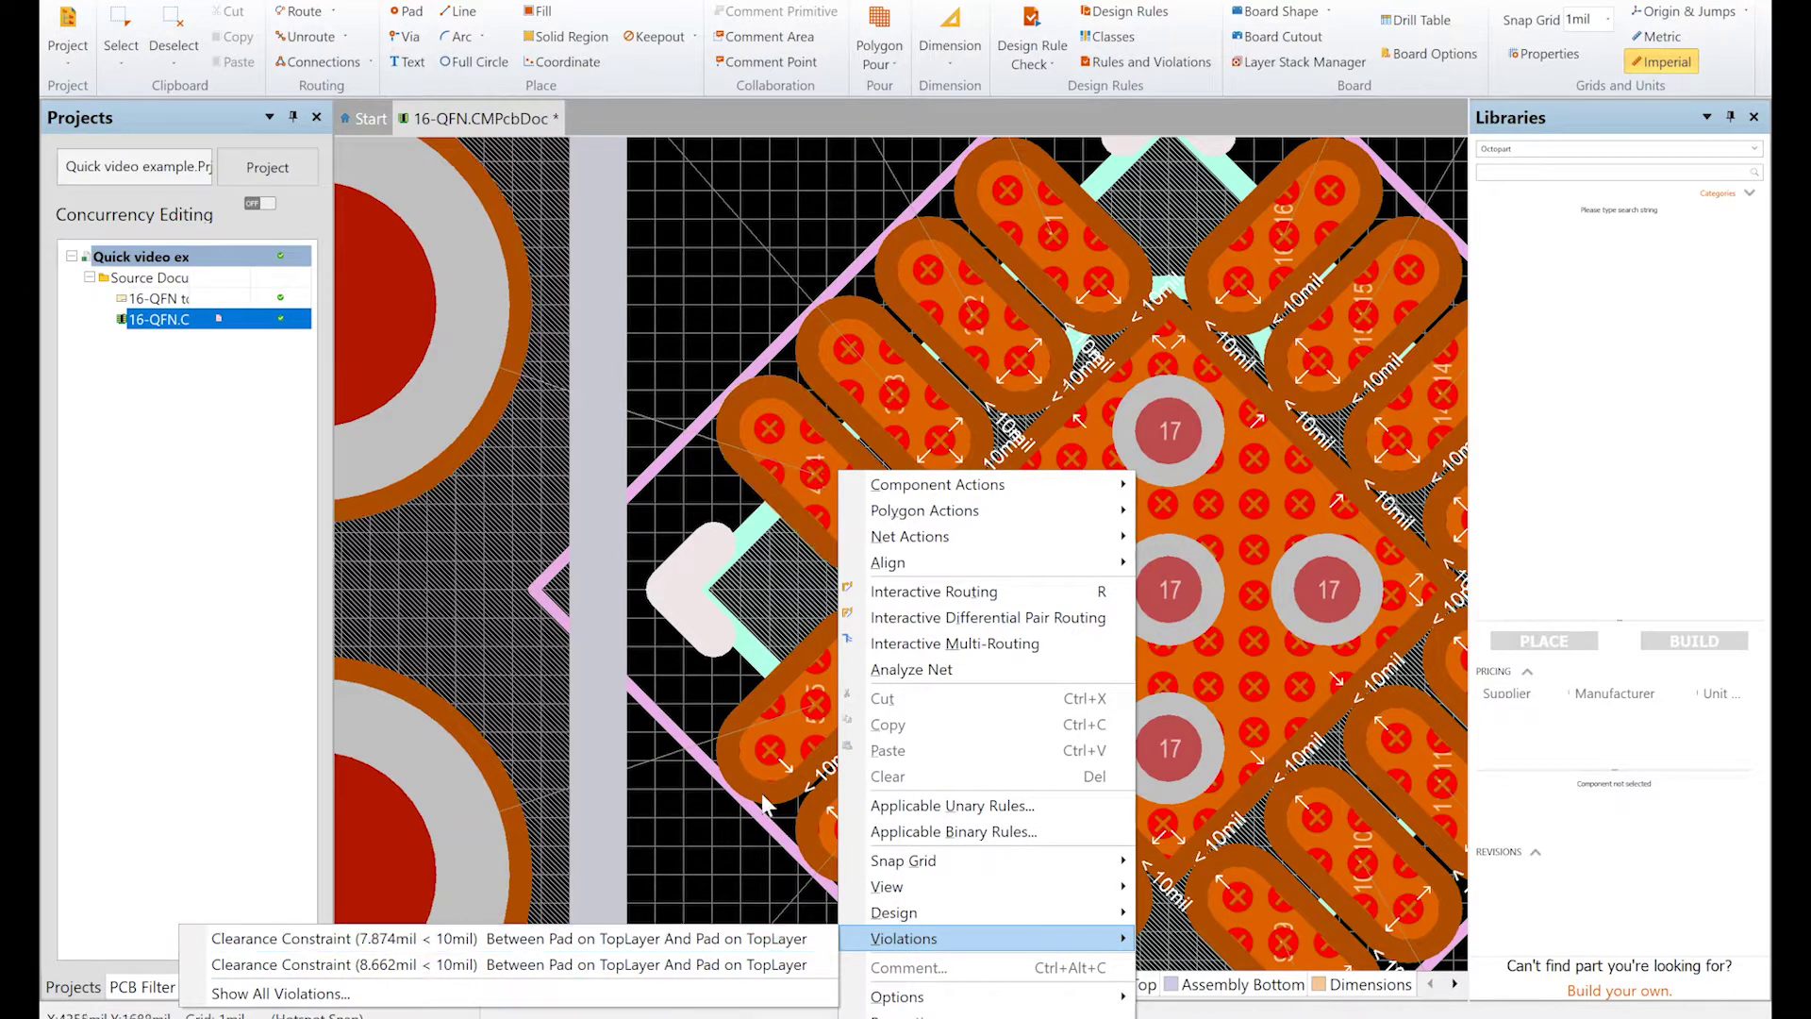
left_click(680, 288)
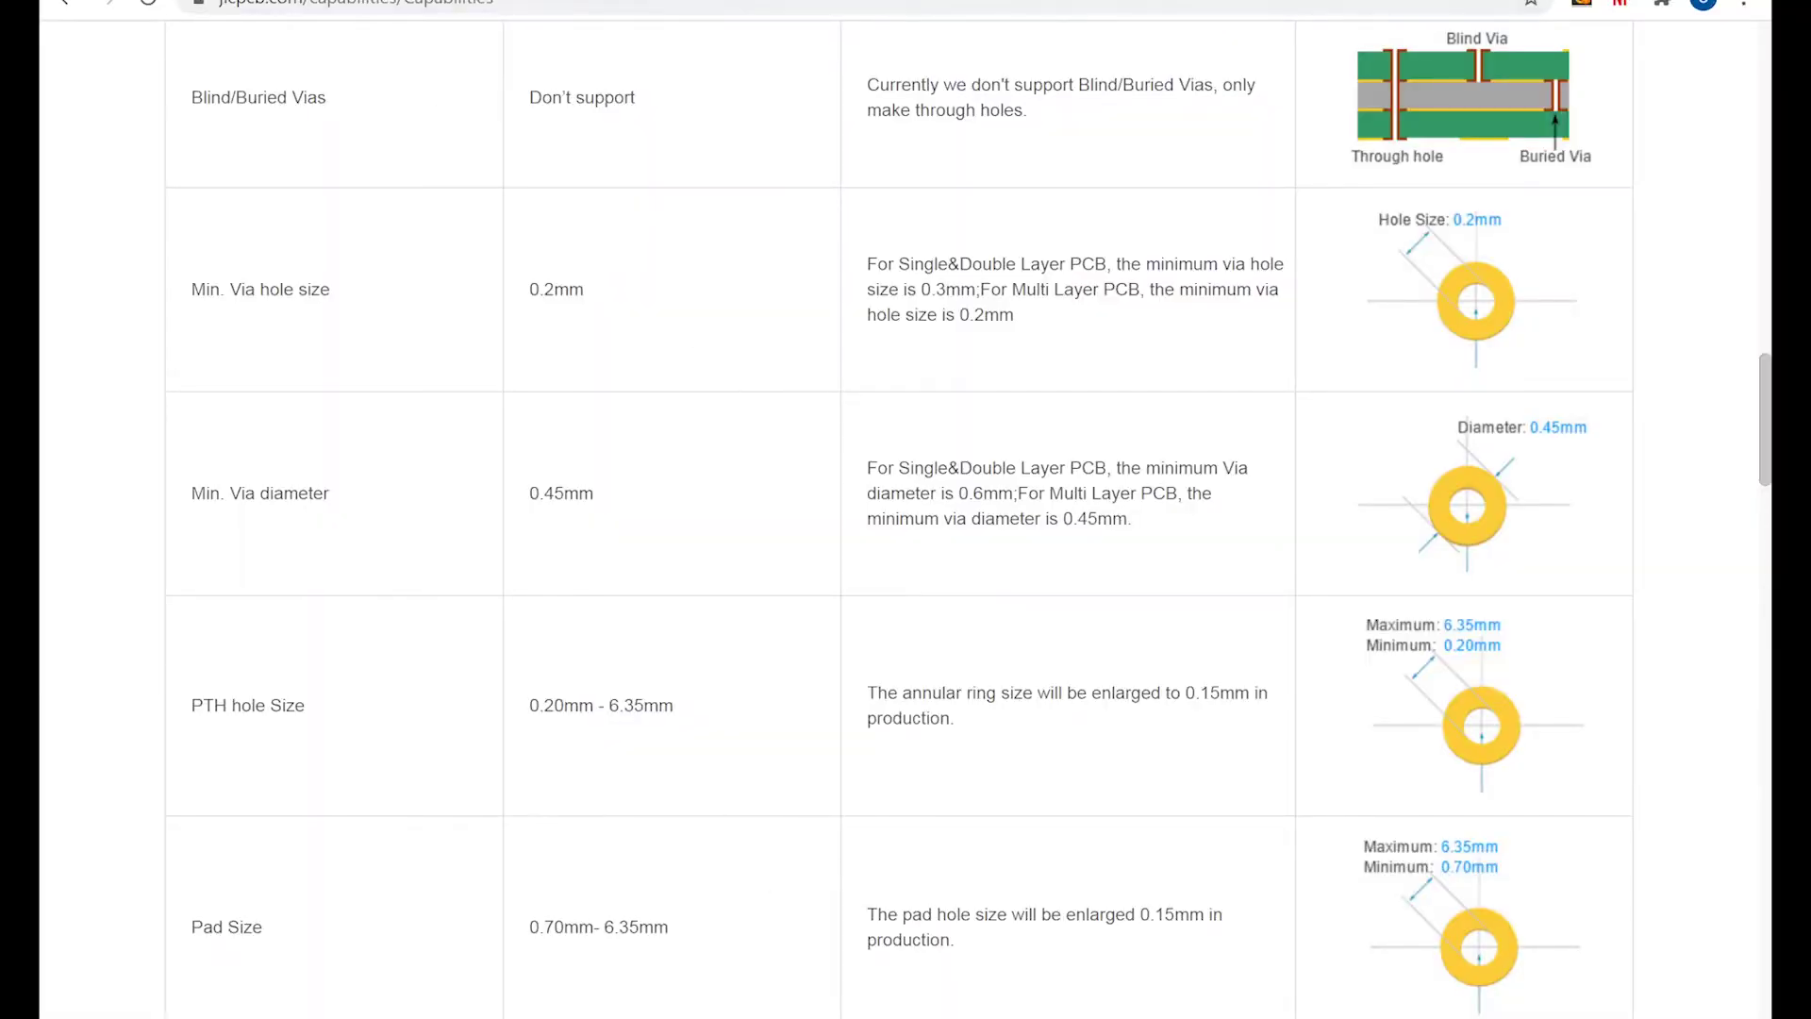
- Find JLCPCB's 0.127mm pad-to-pad minimum clearance and see it converted to 5 mil
scroll(676, 375, "up", 20)
scroll(676, 375, "up", 4)
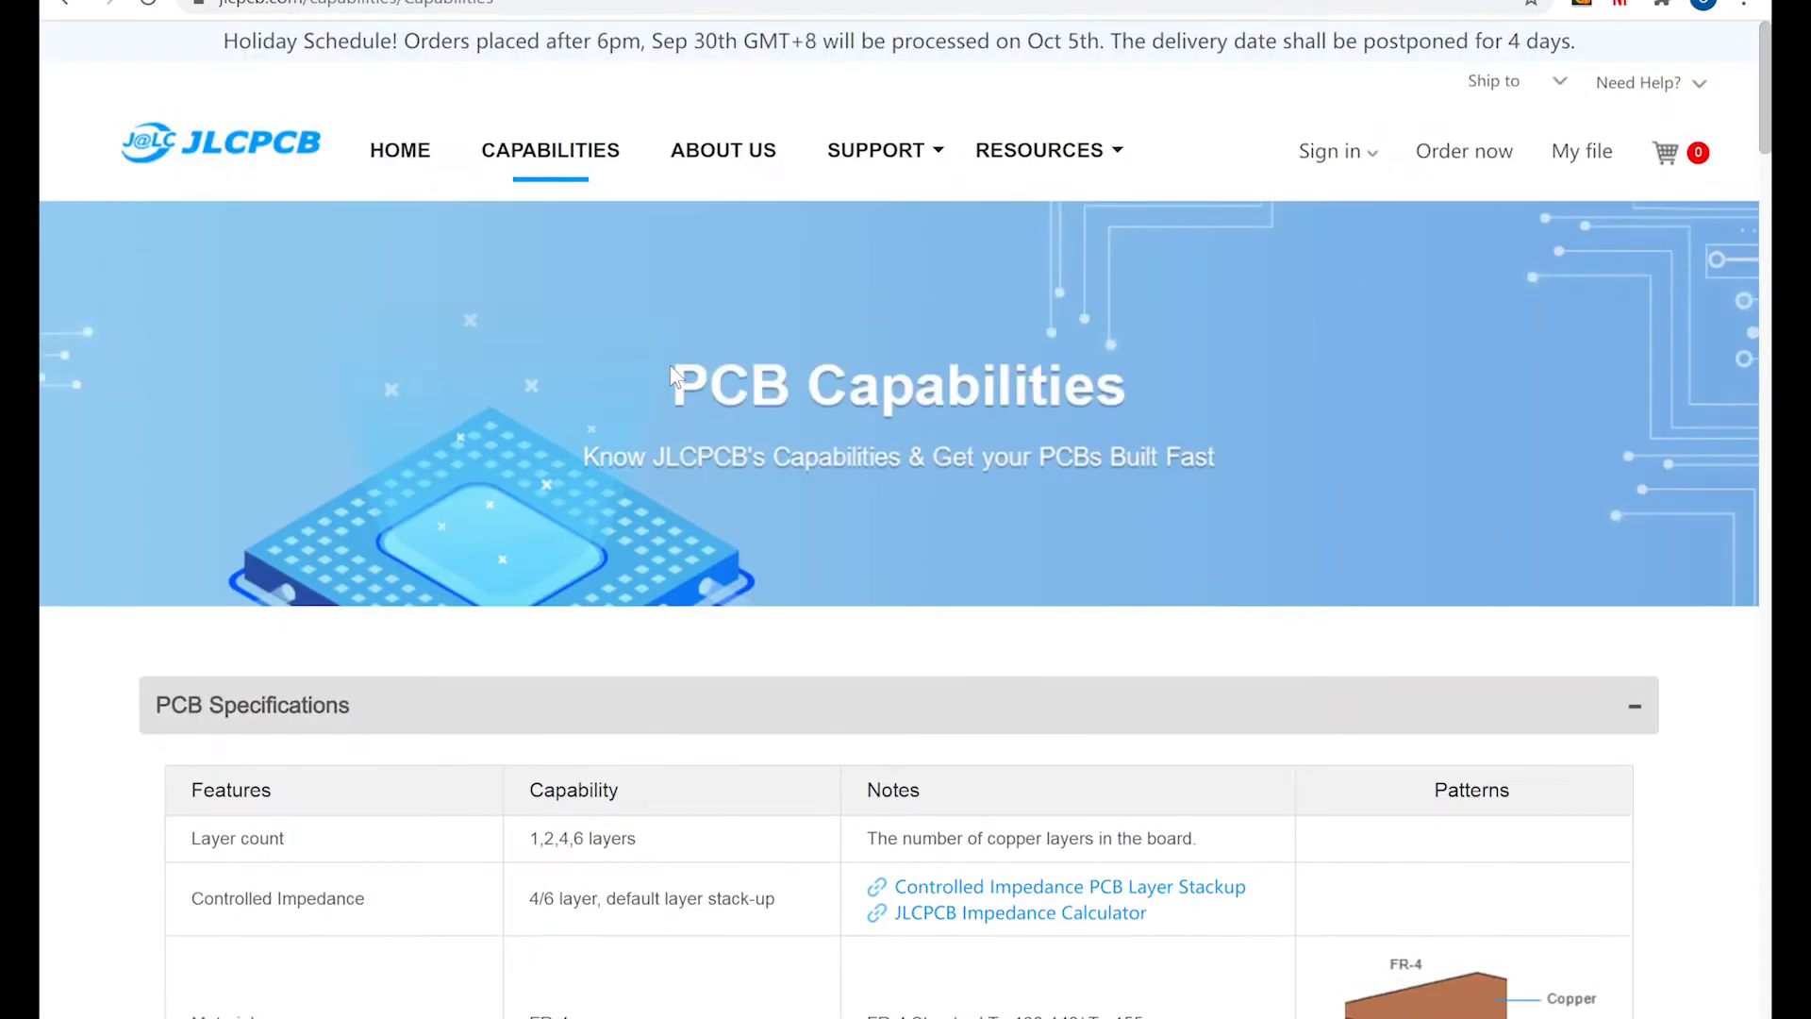
scroll(674, 377, "down", 8)
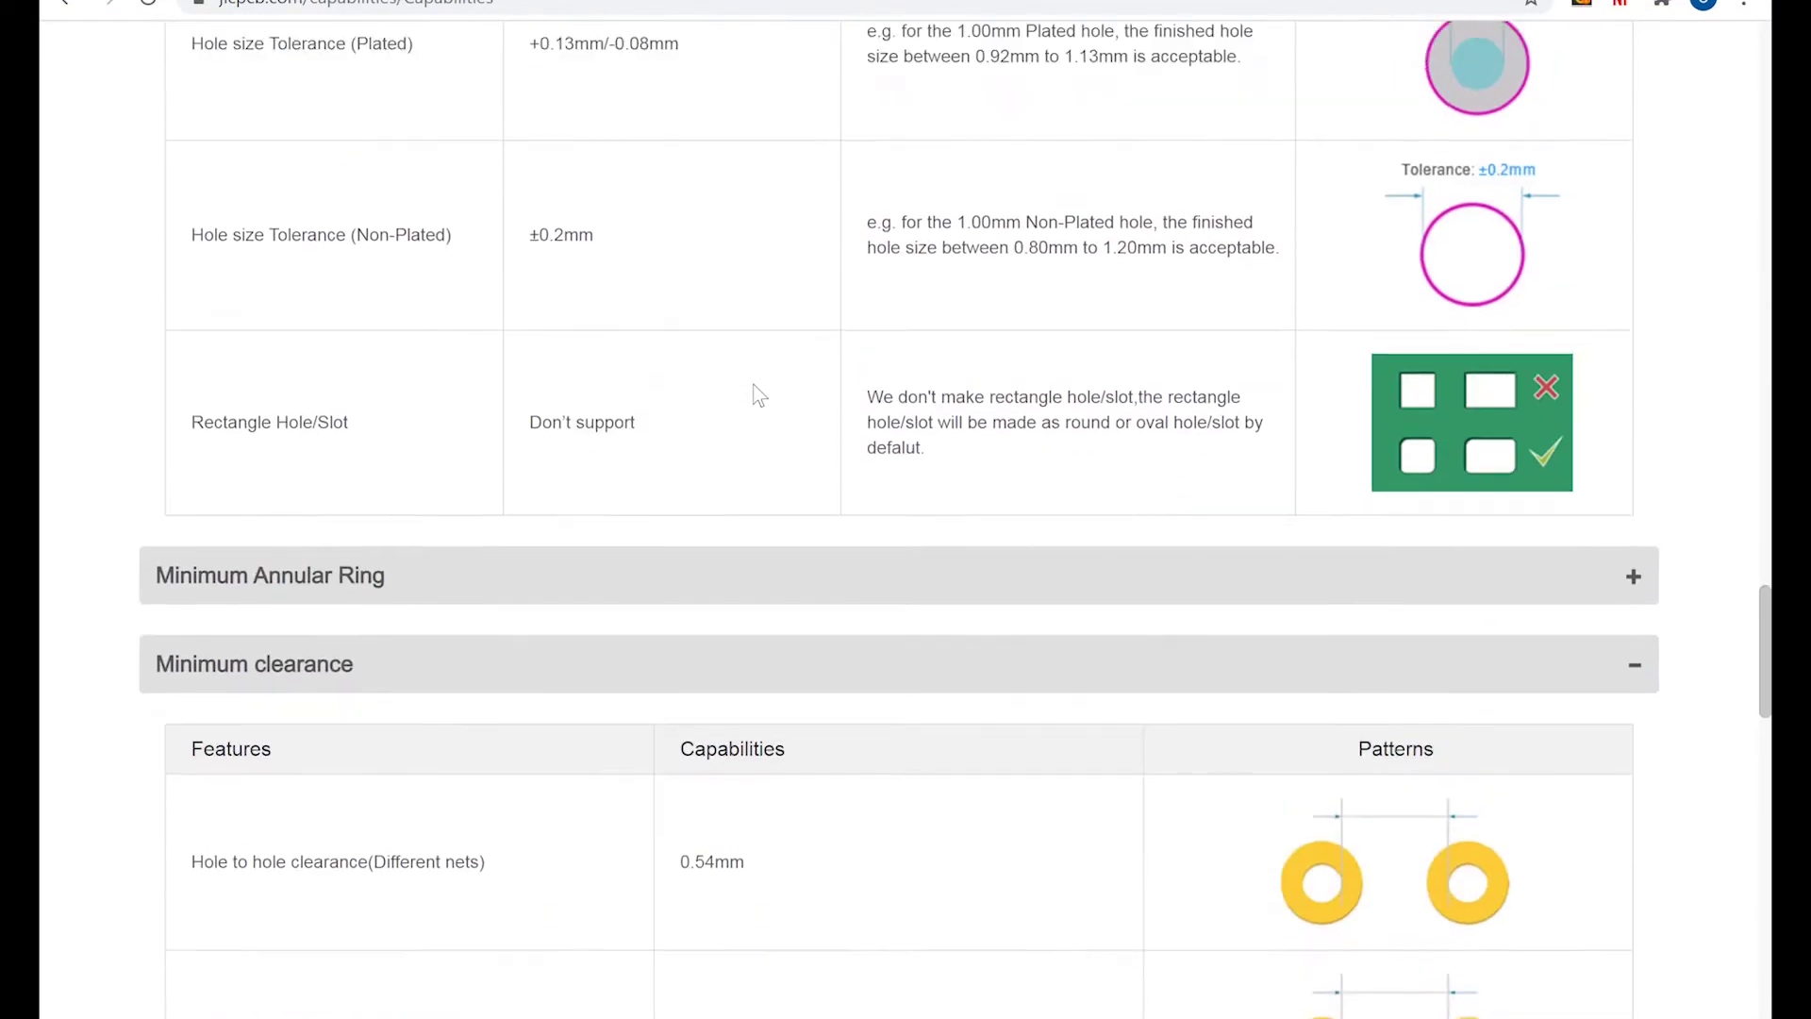
scroll(759, 394, "down", 5)
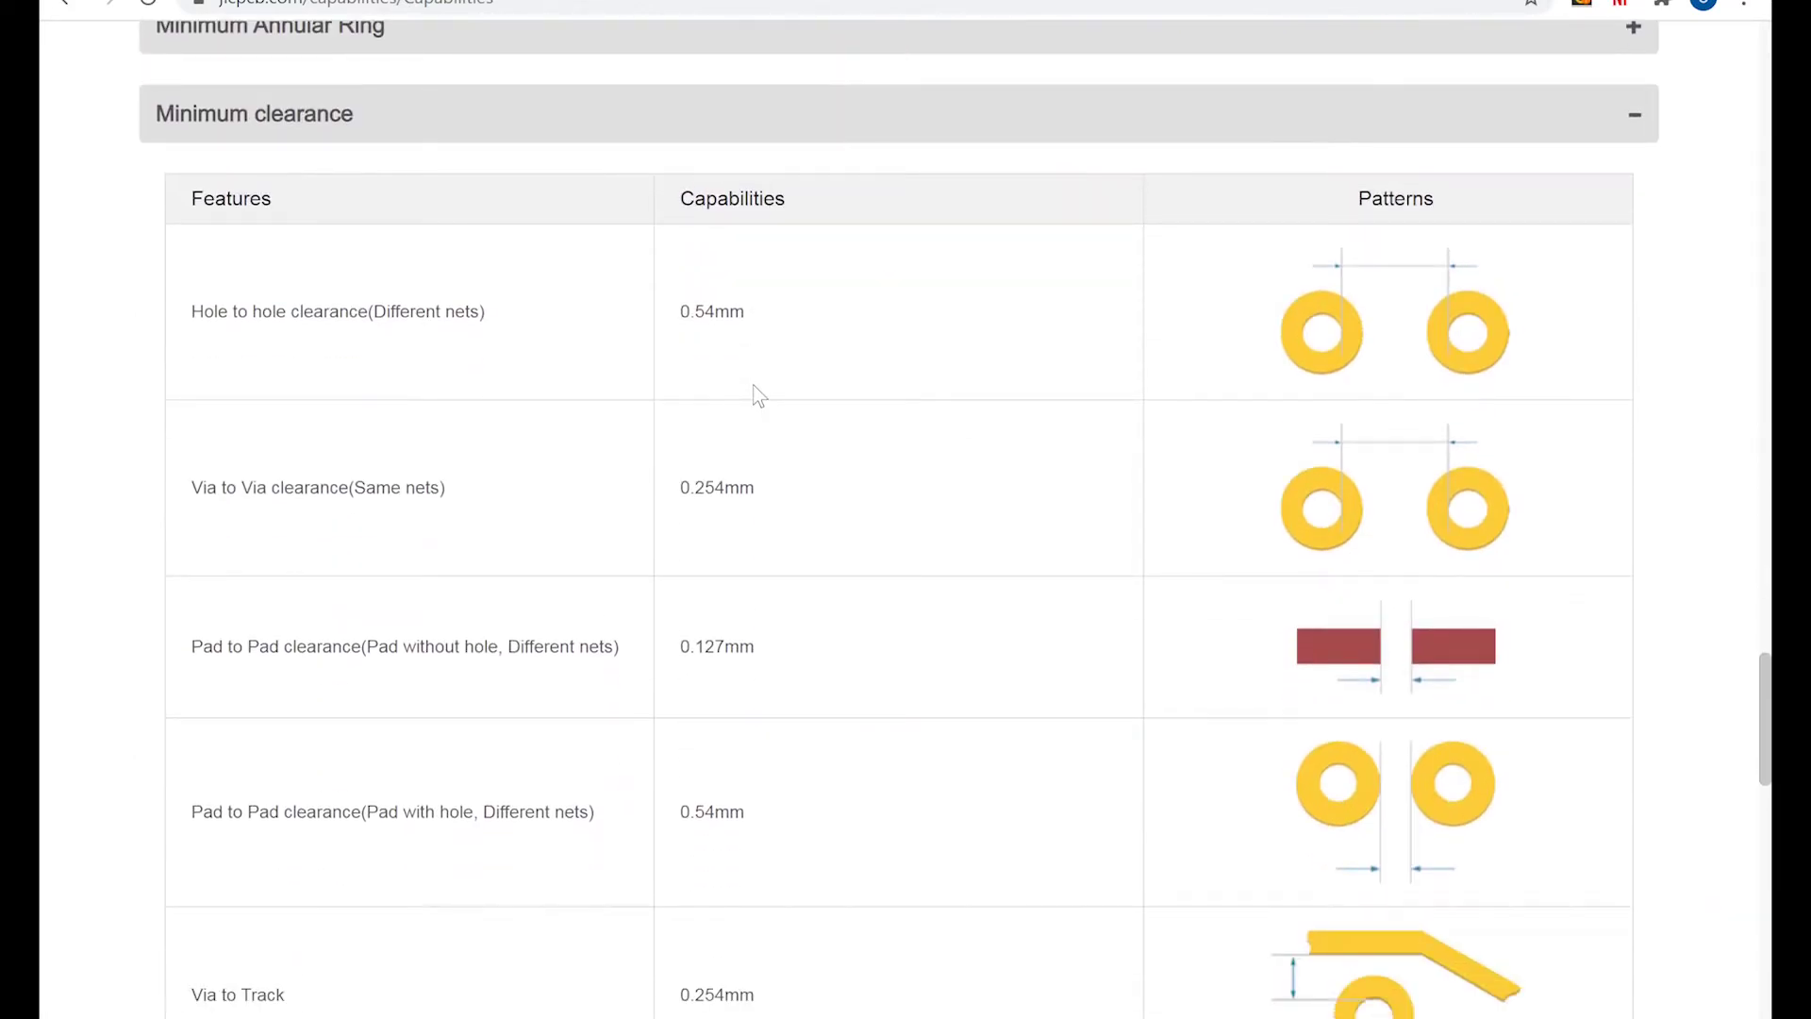
scroll(826, 547, "down", 1)
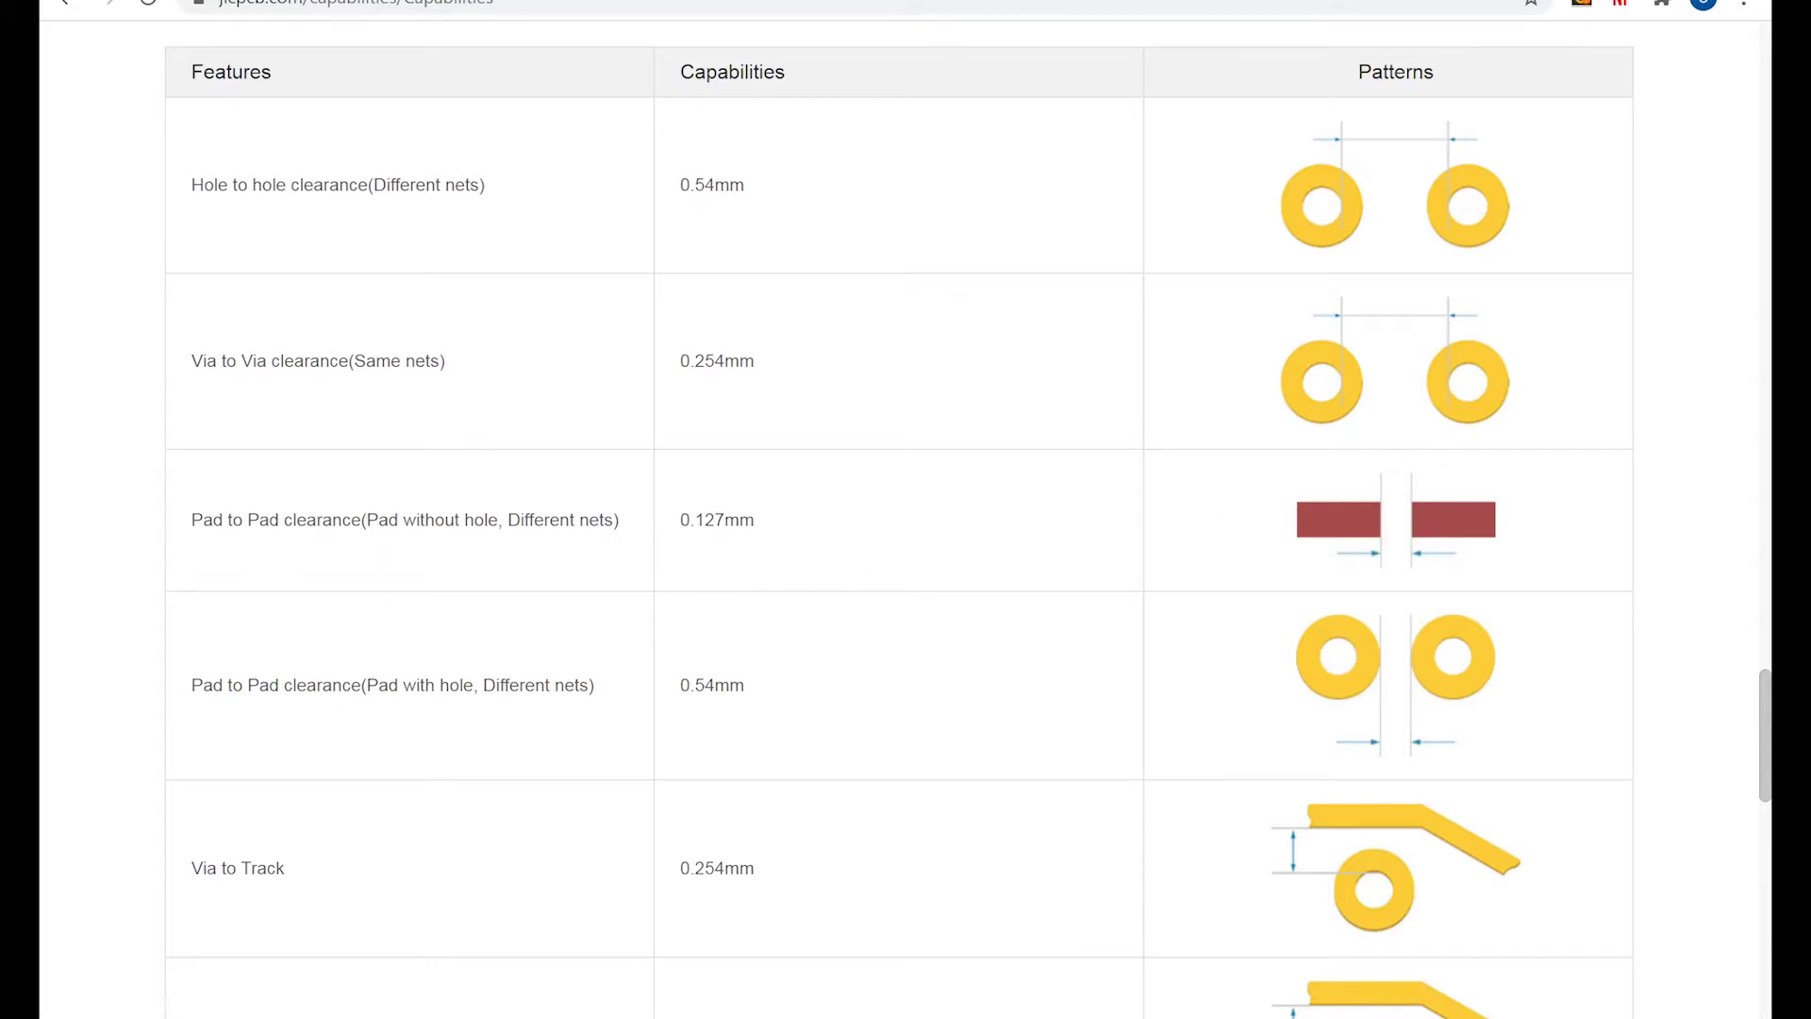
key("ctrl+Tab")
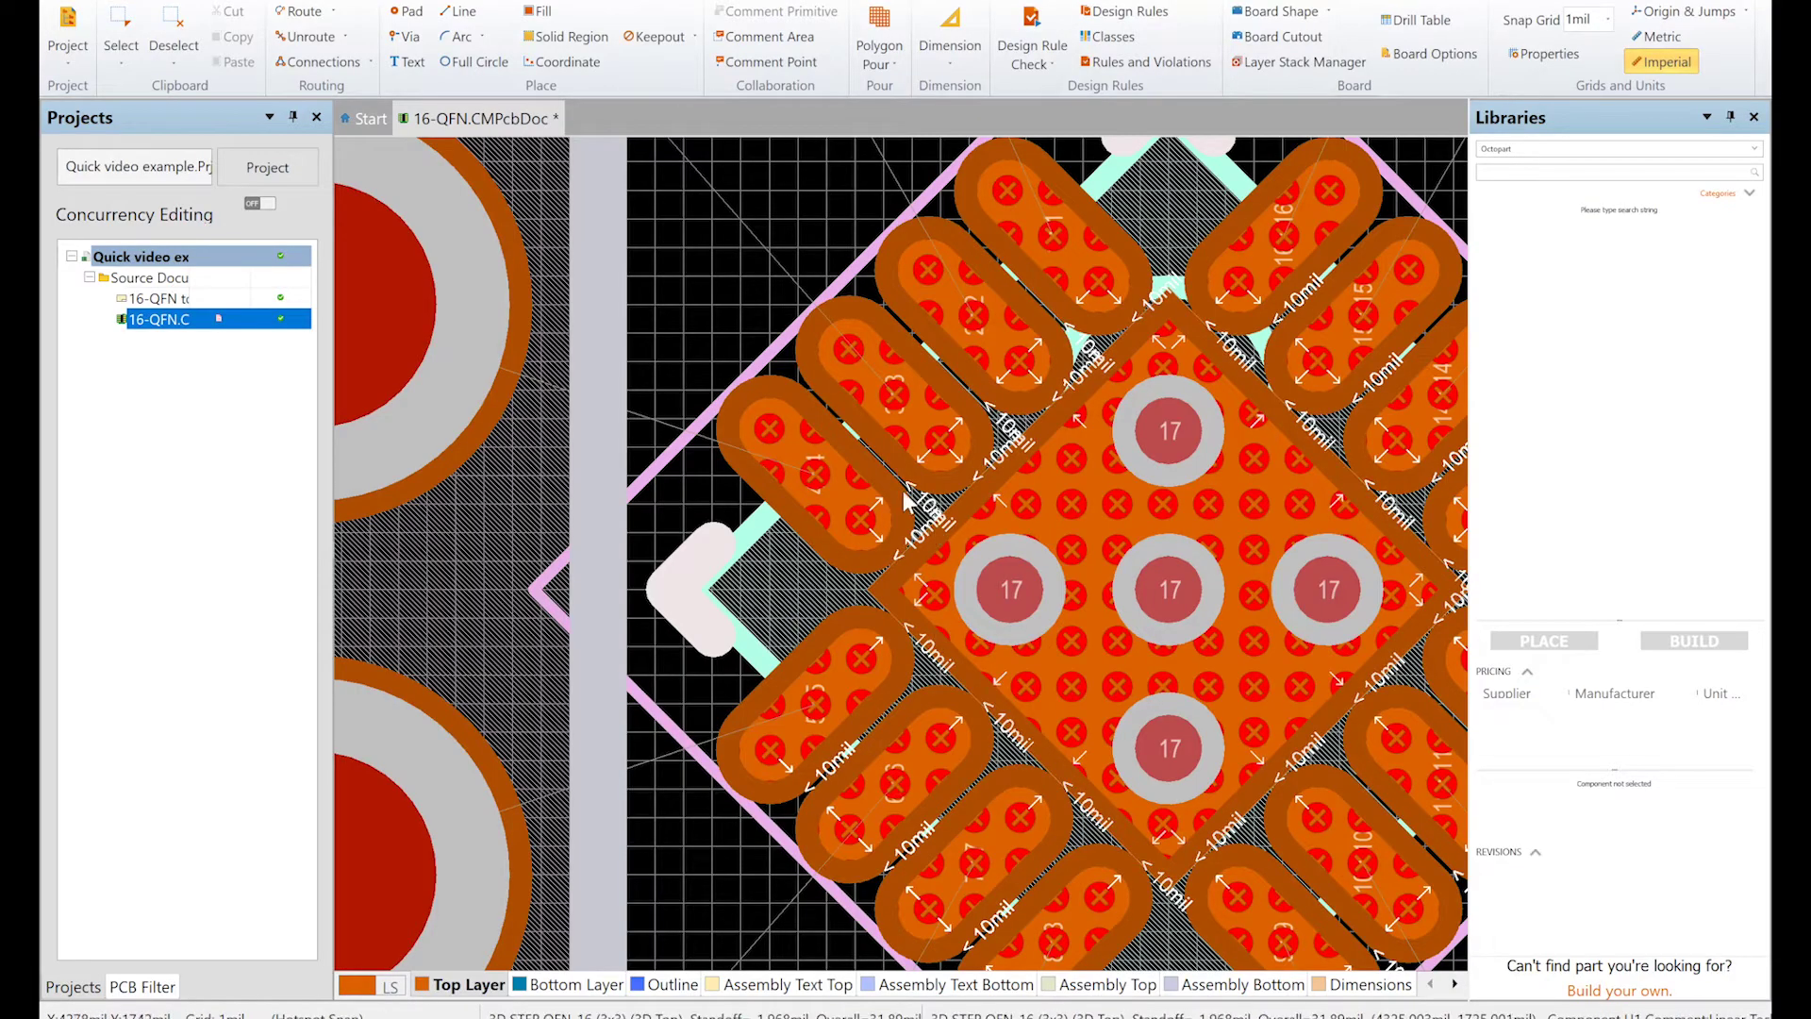
- Zoom in on U1's lower-left pads to see the <10mil clearance markers
scroll(902, 502, "up", 1)
scroll(902, 502, "down", 1)
scroll(903, 509, "up", 2, "ctrl")
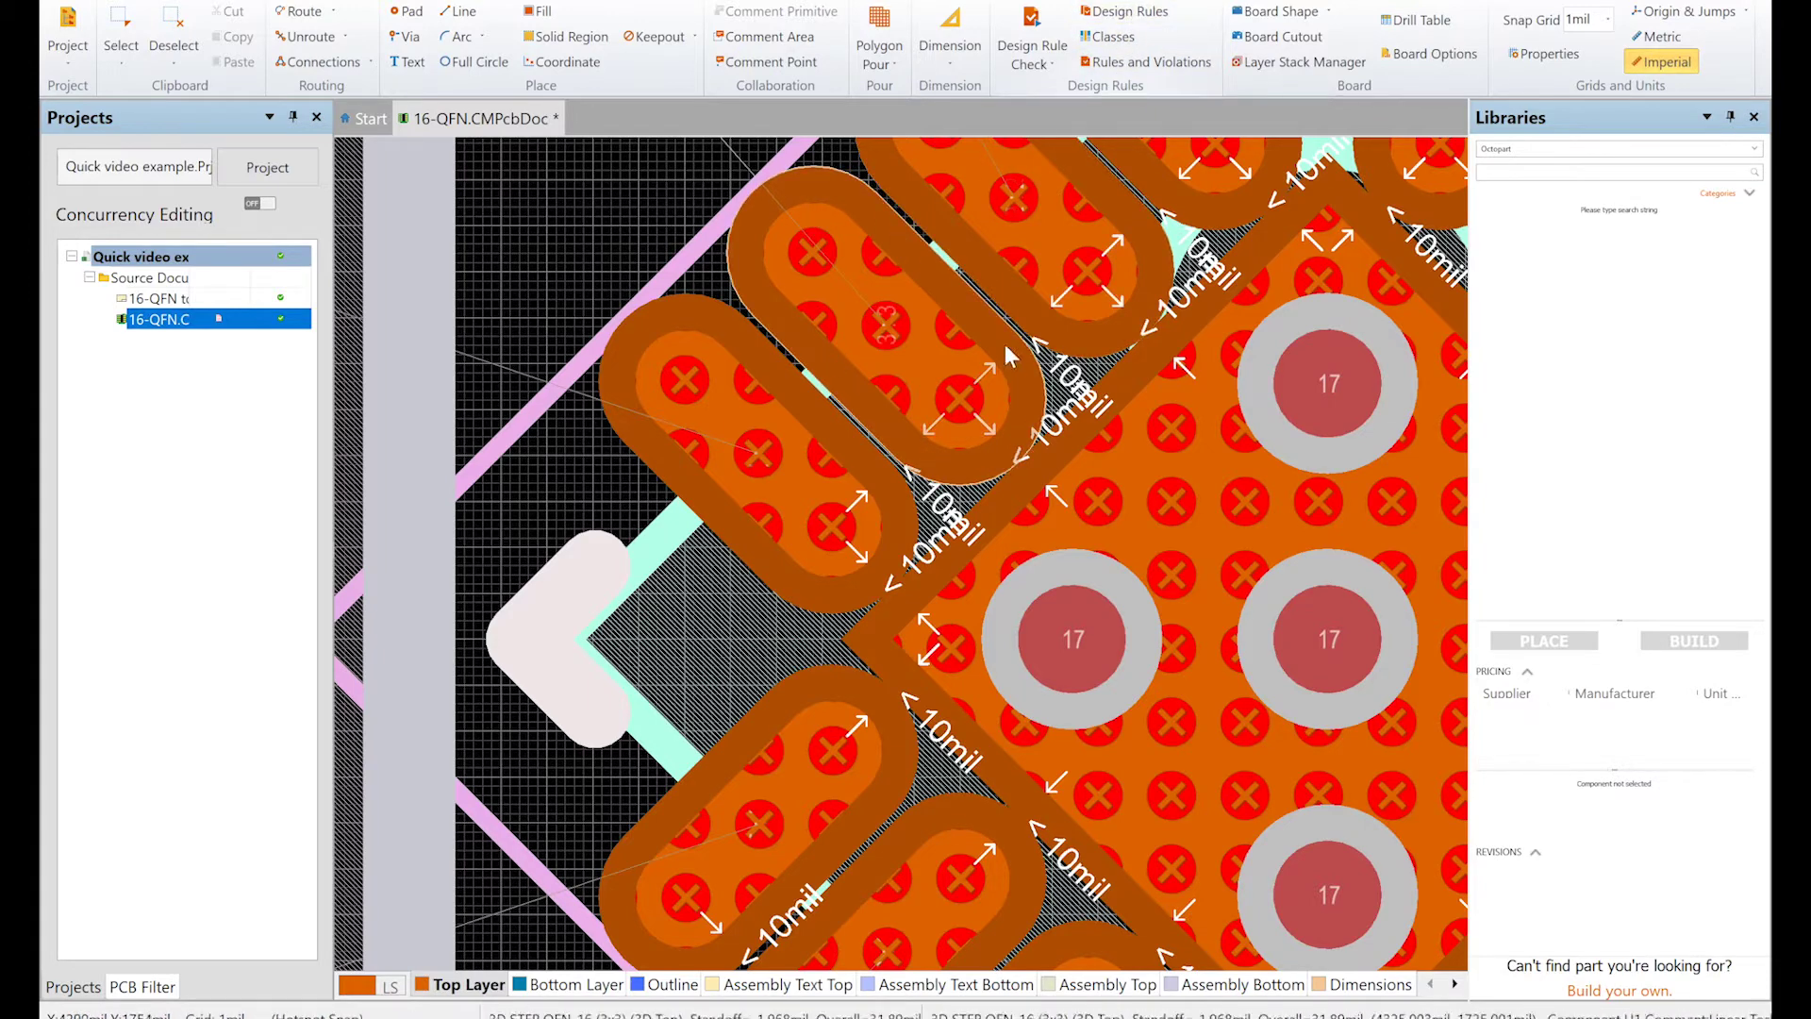
- Open the design rules and compare the Clearance and Blah clearance rules
left_click(1137, 12)
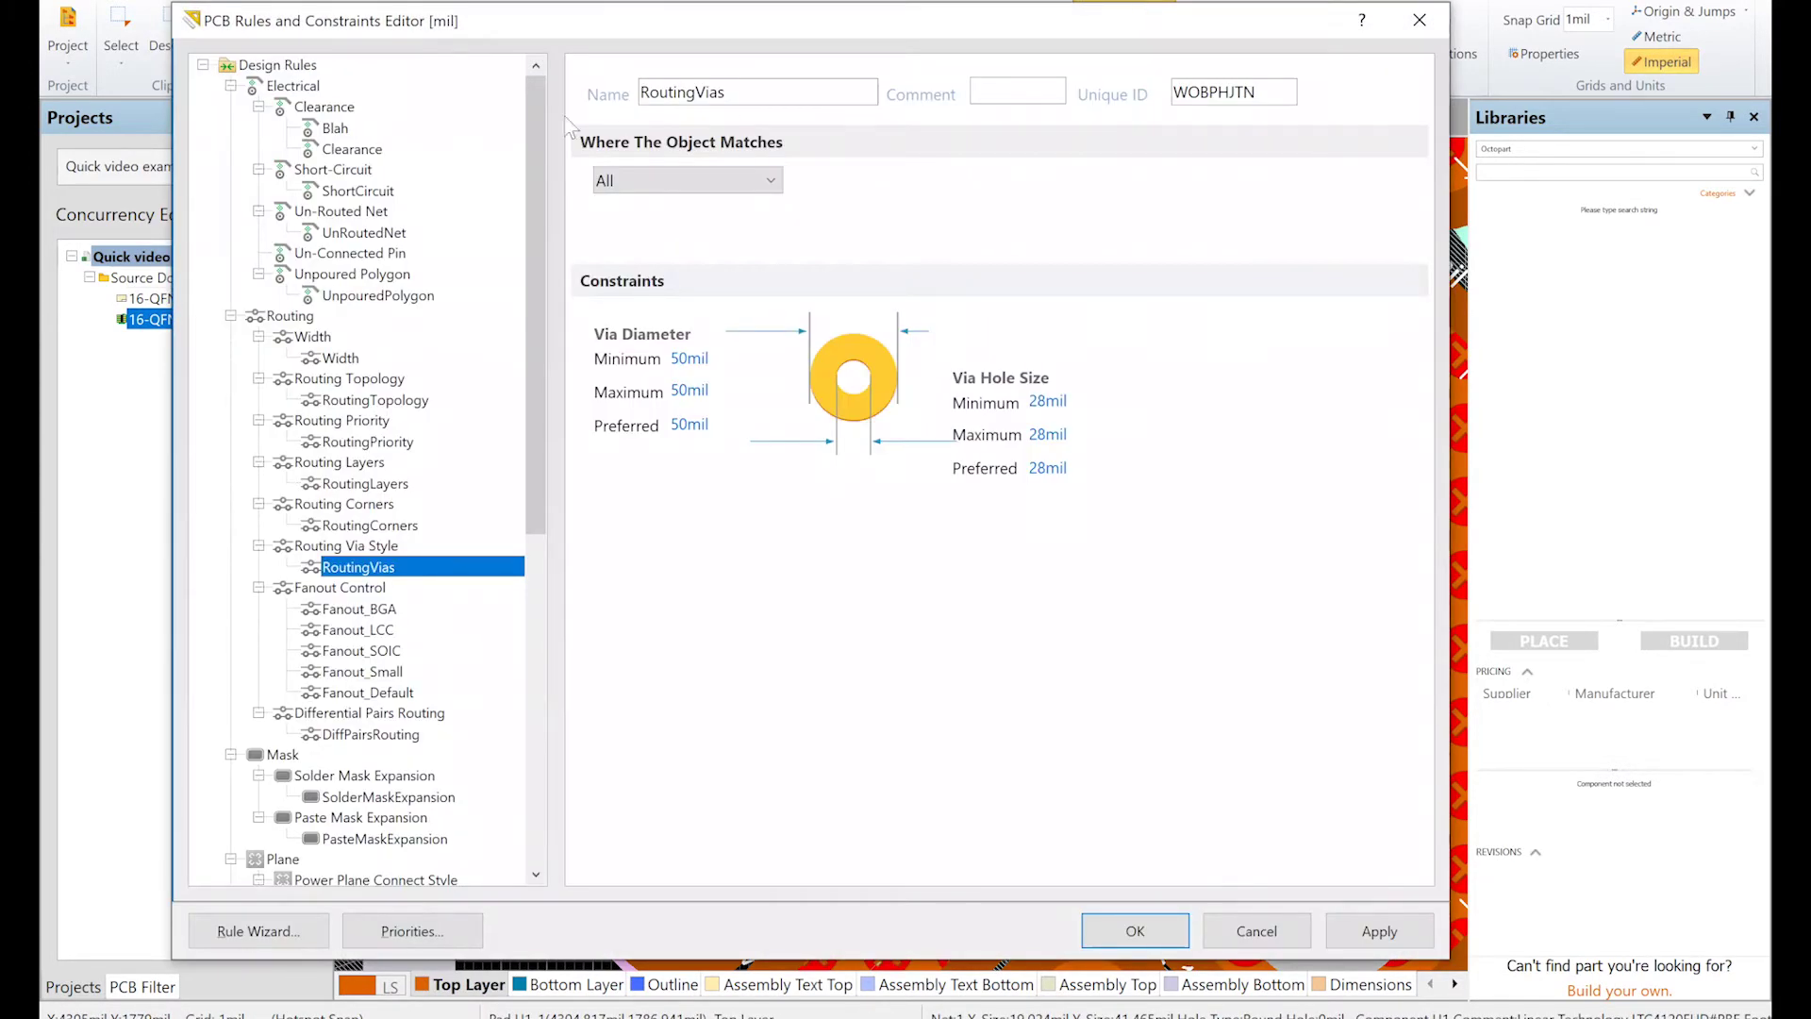
left_click(333, 110)
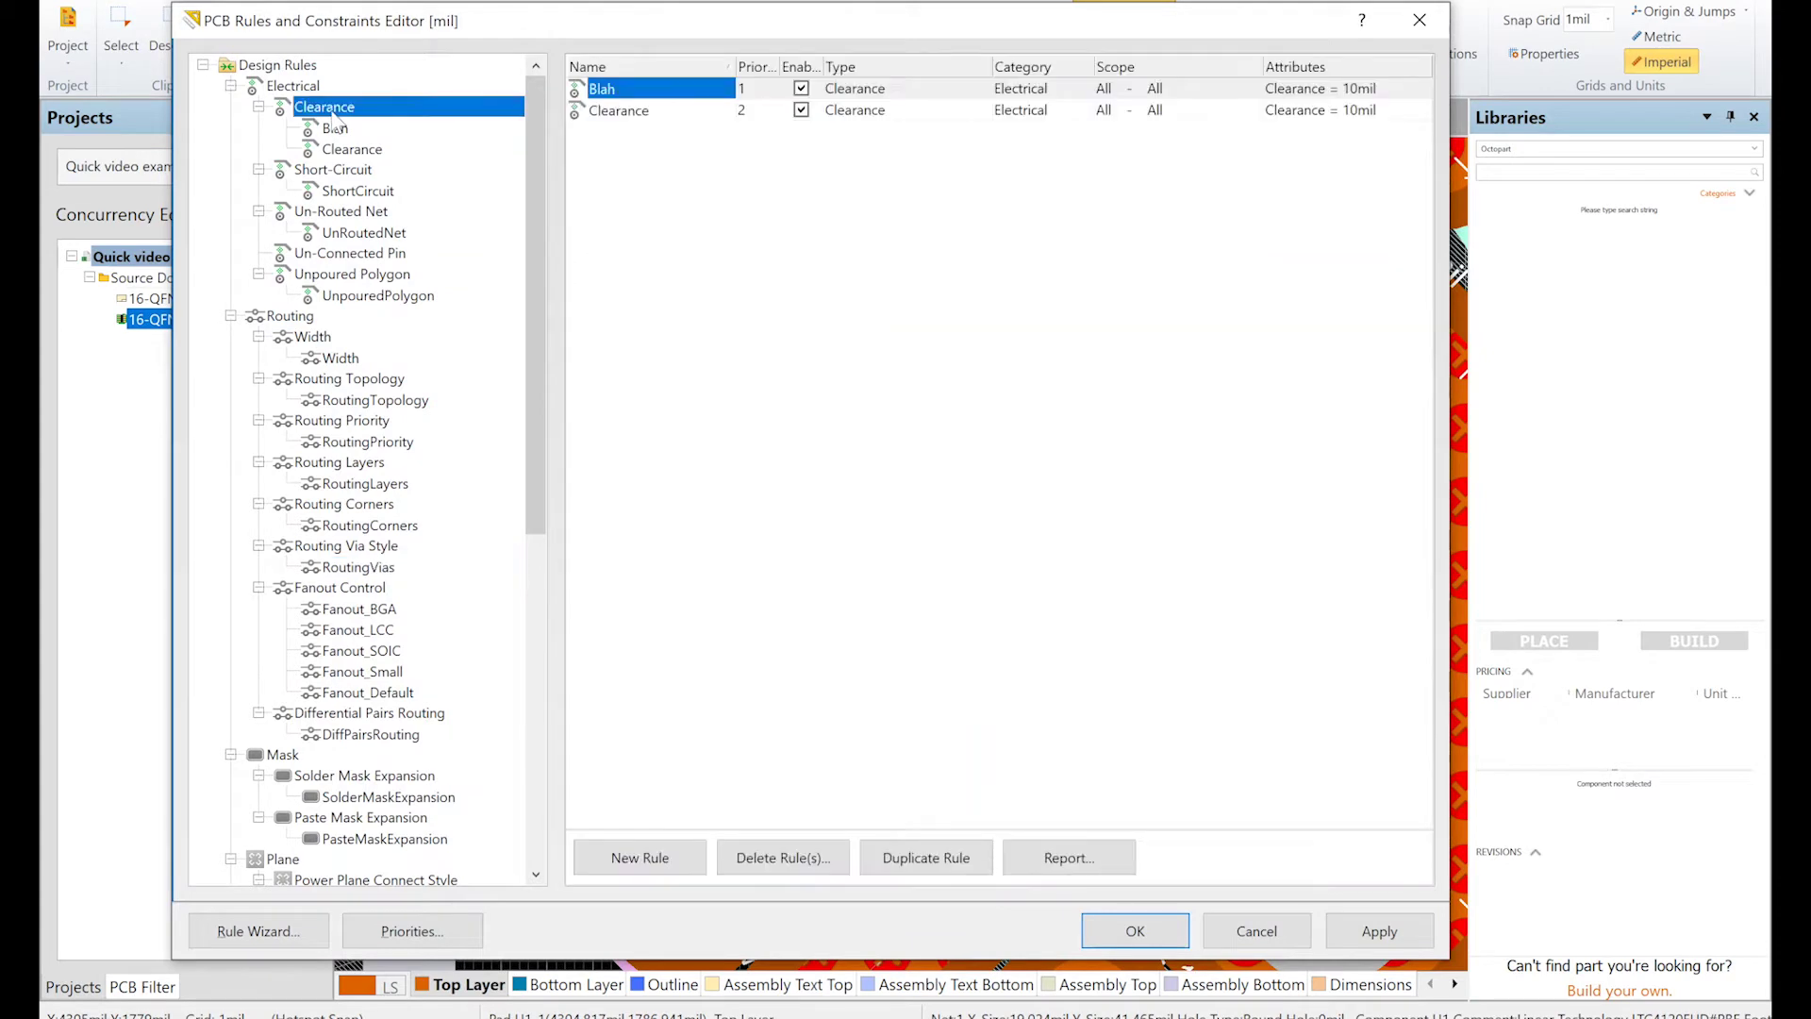
left_click(338, 154)
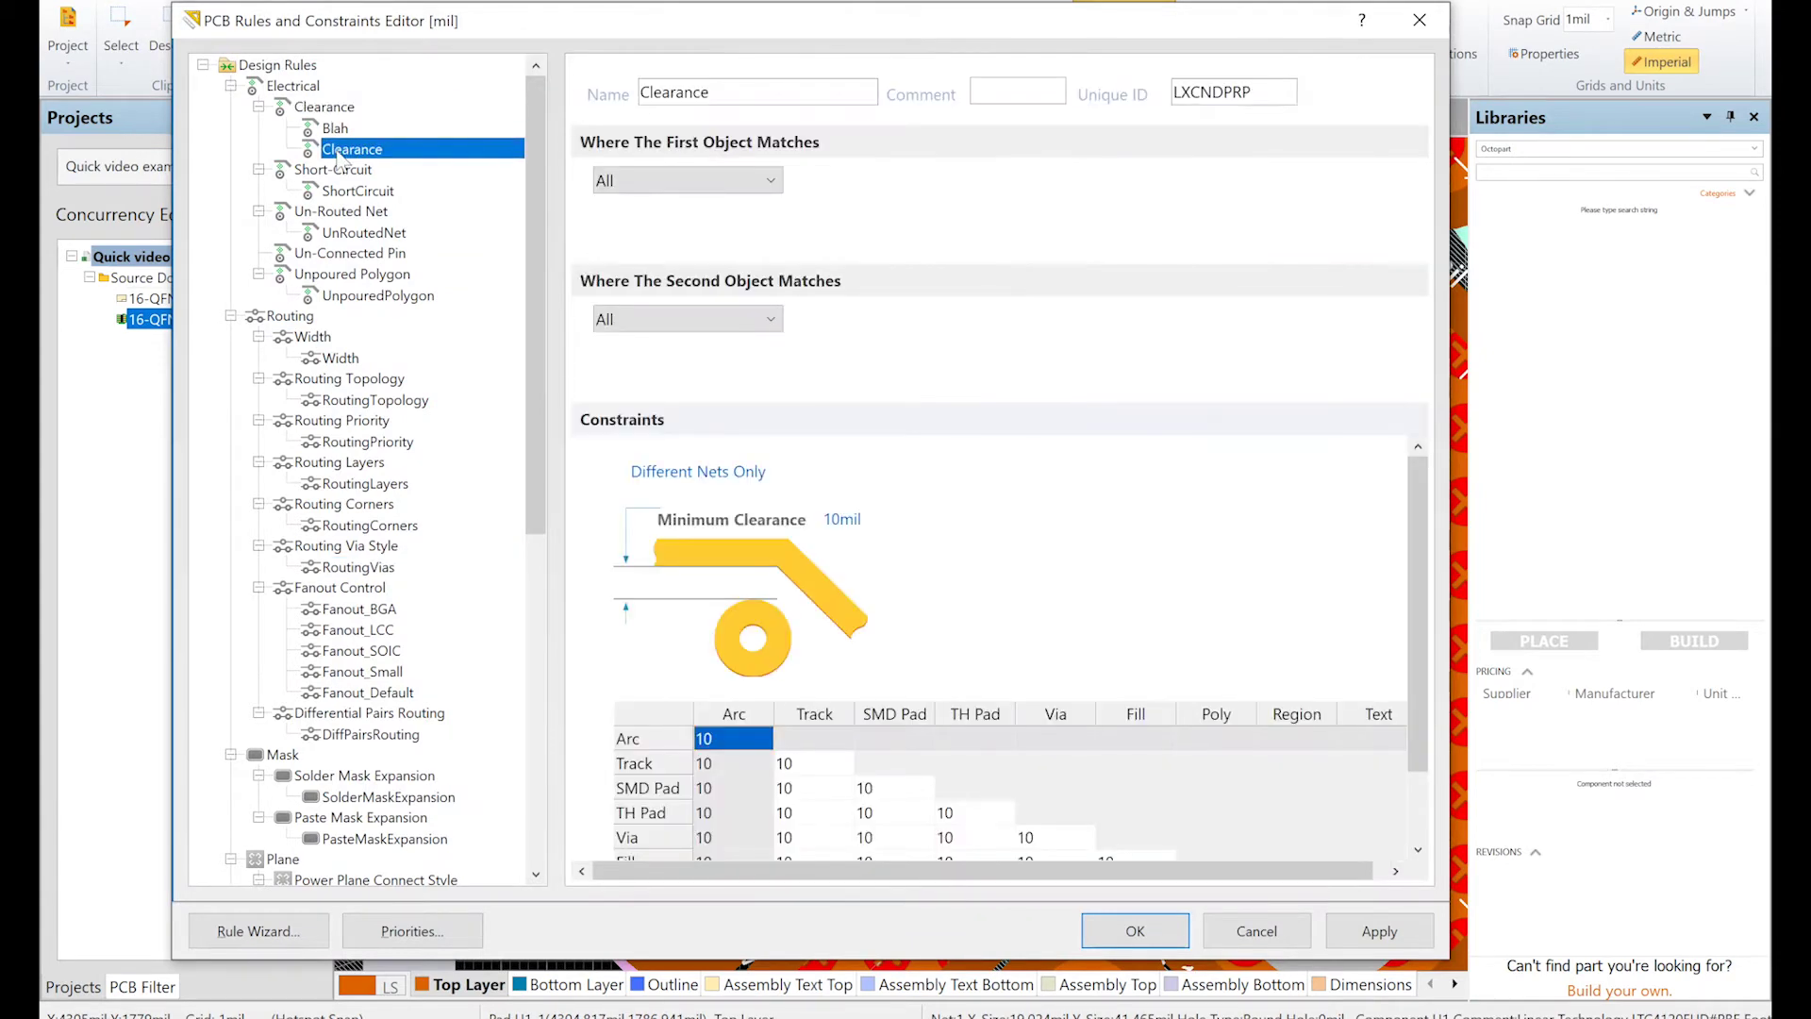
left_click(337, 134)
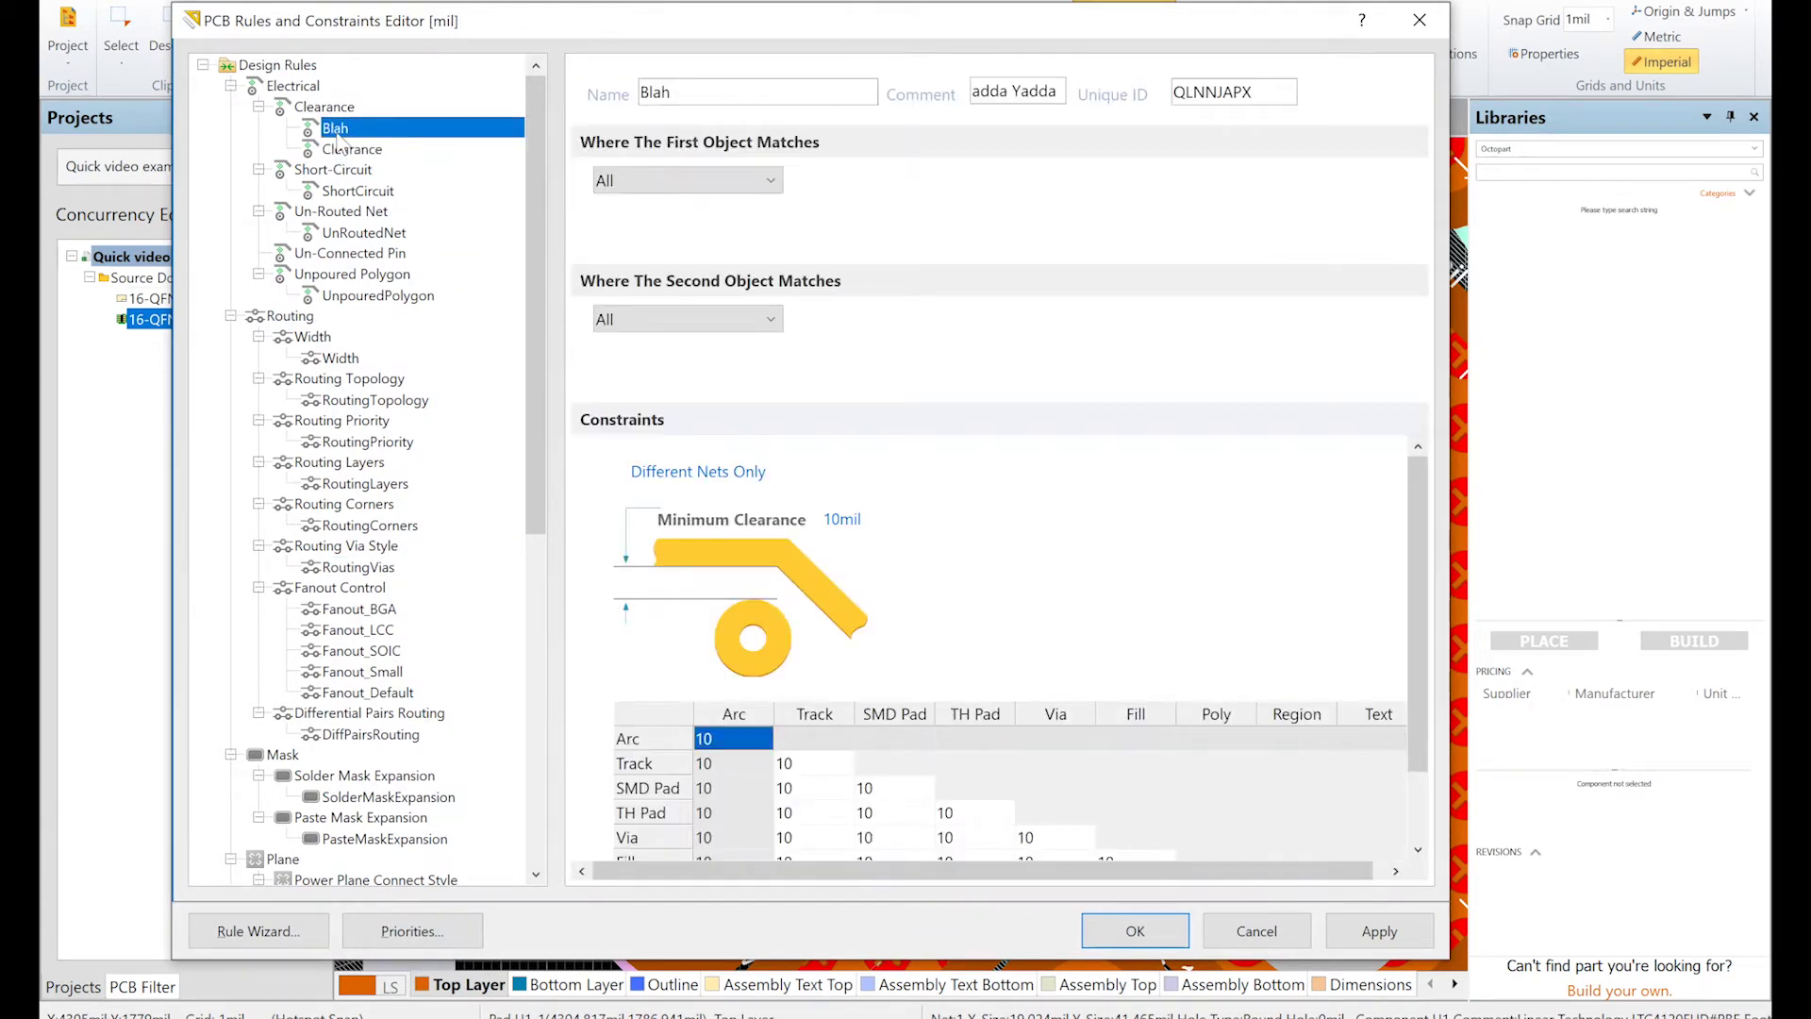
left_click(341, 148)
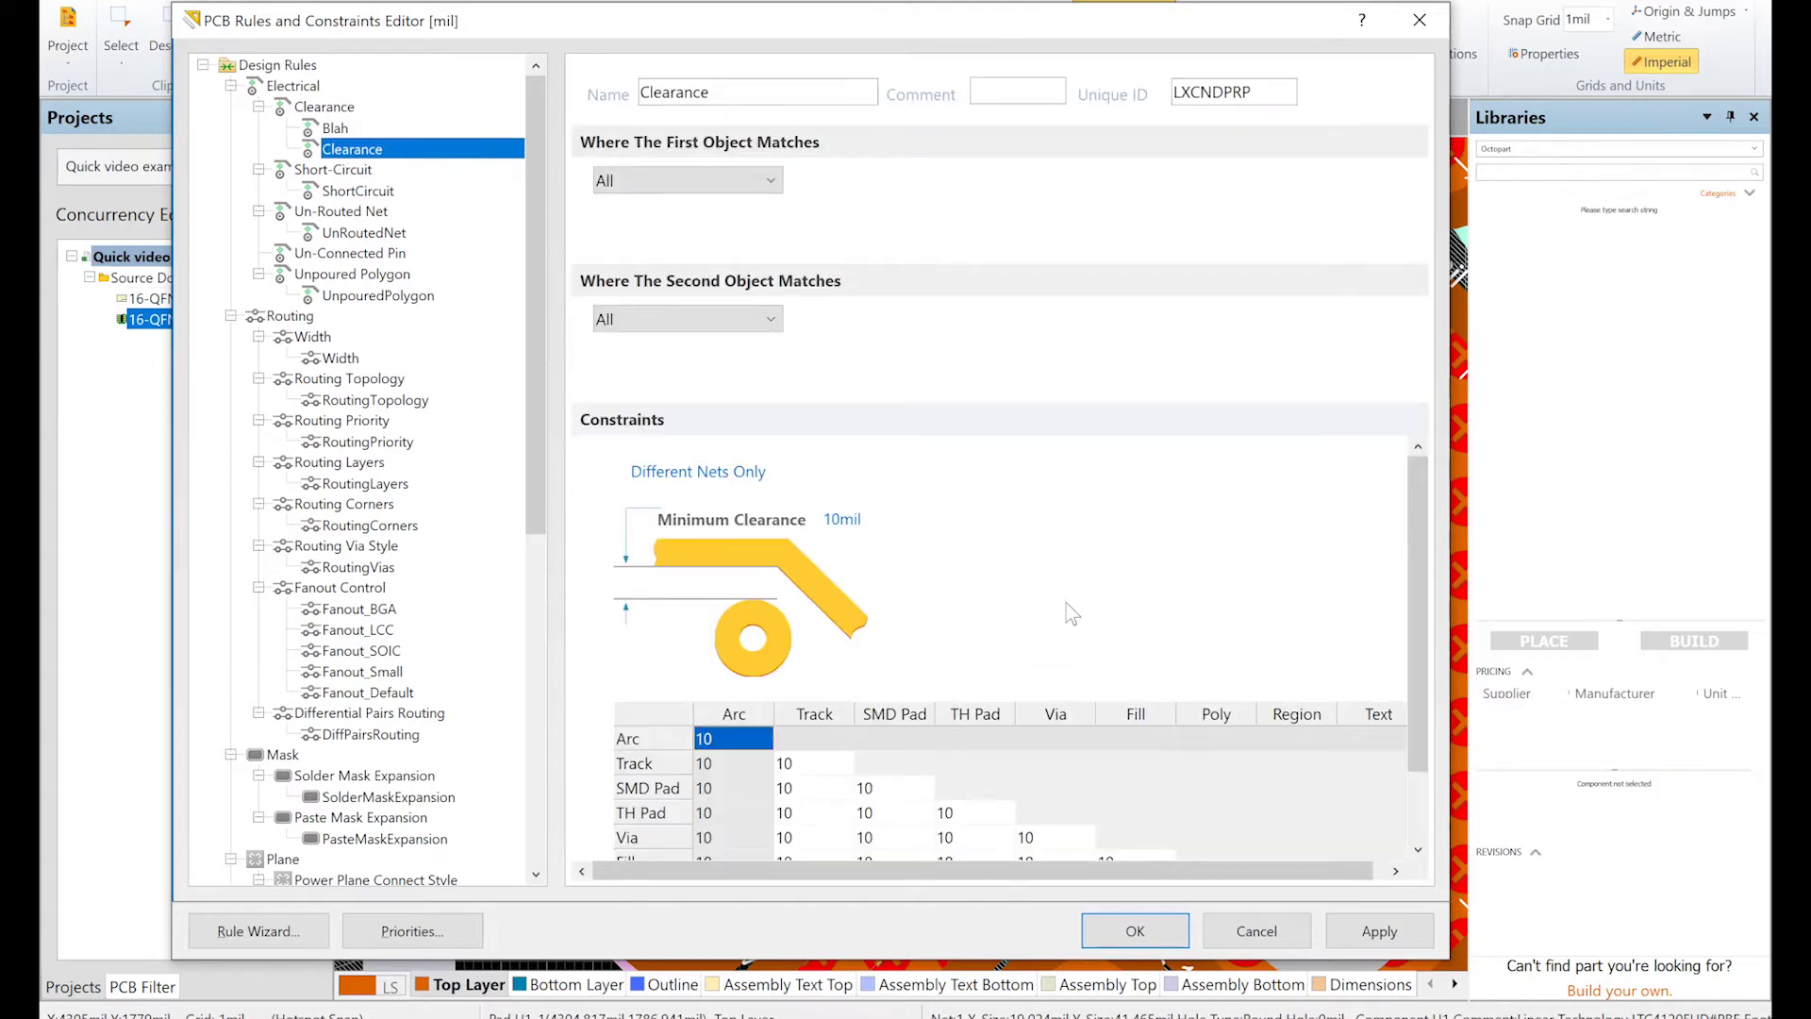
- Collapse the other rule categories, keep Electrical expanded, and select the 10mil Clearance rule
left_click(230, 86)
left_click(230, 107)
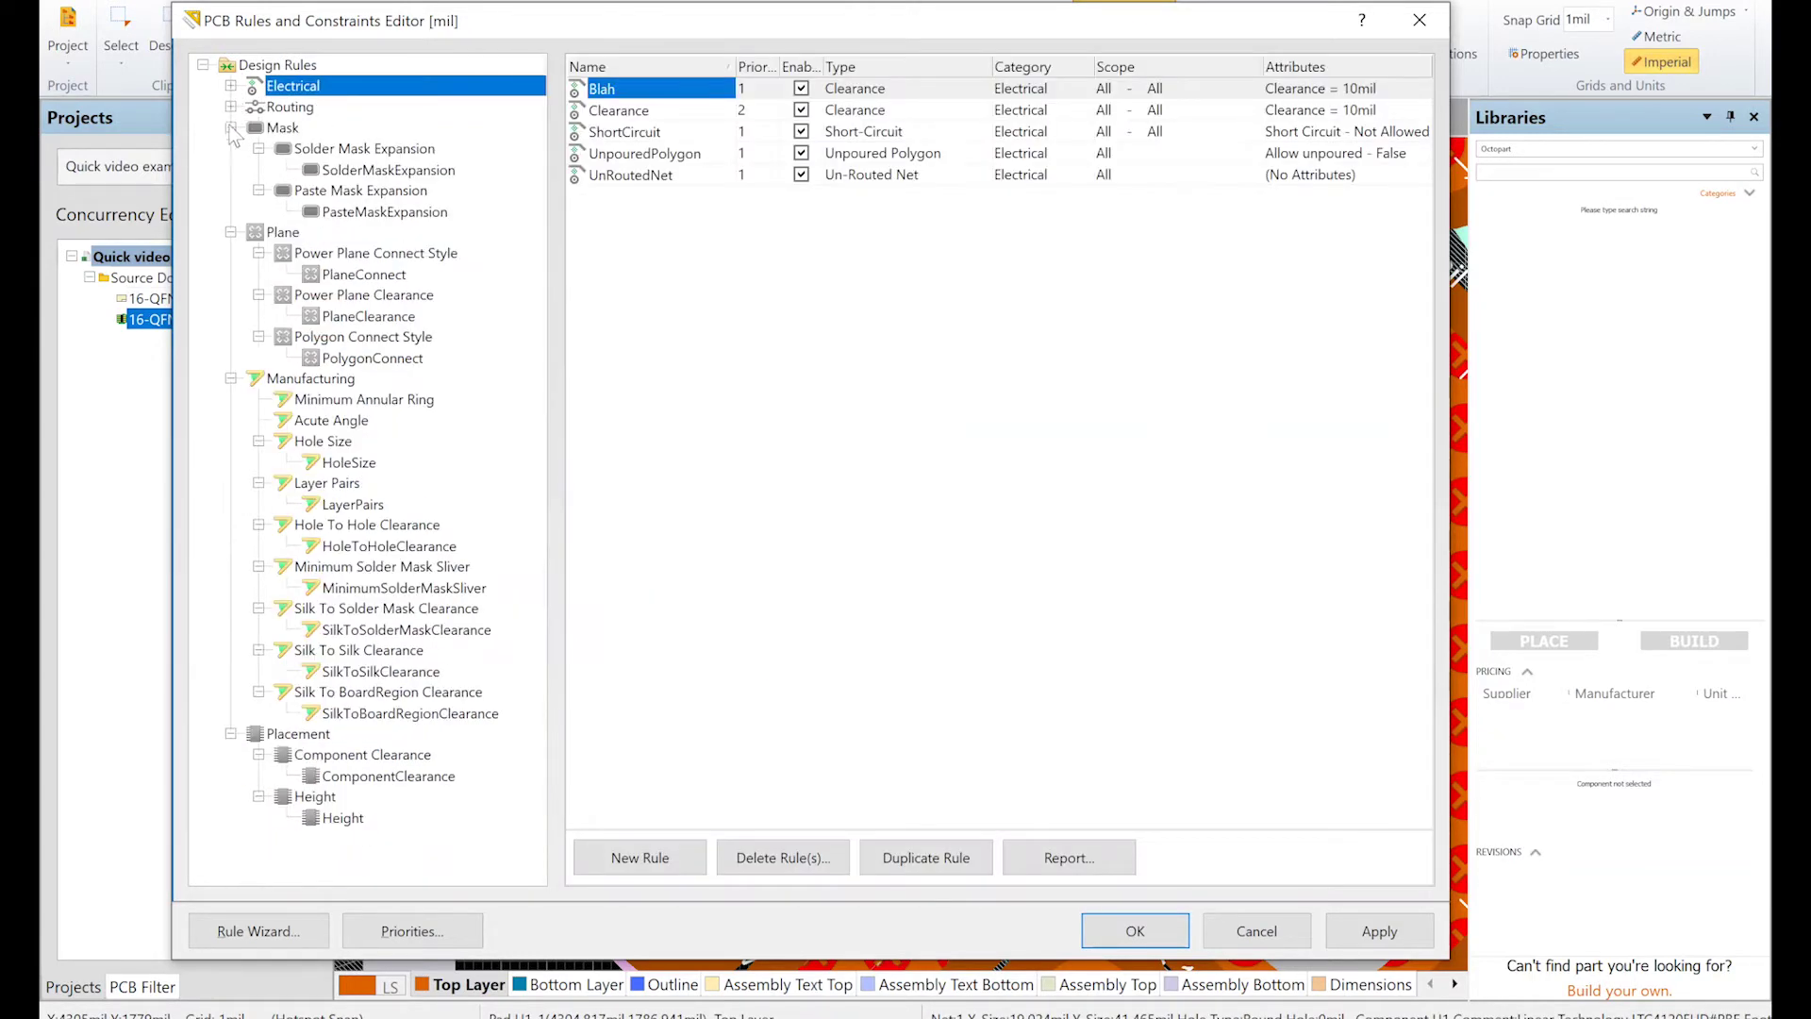
left_click(230, 127)
left_click(230, 148)
left_click(230, 169)
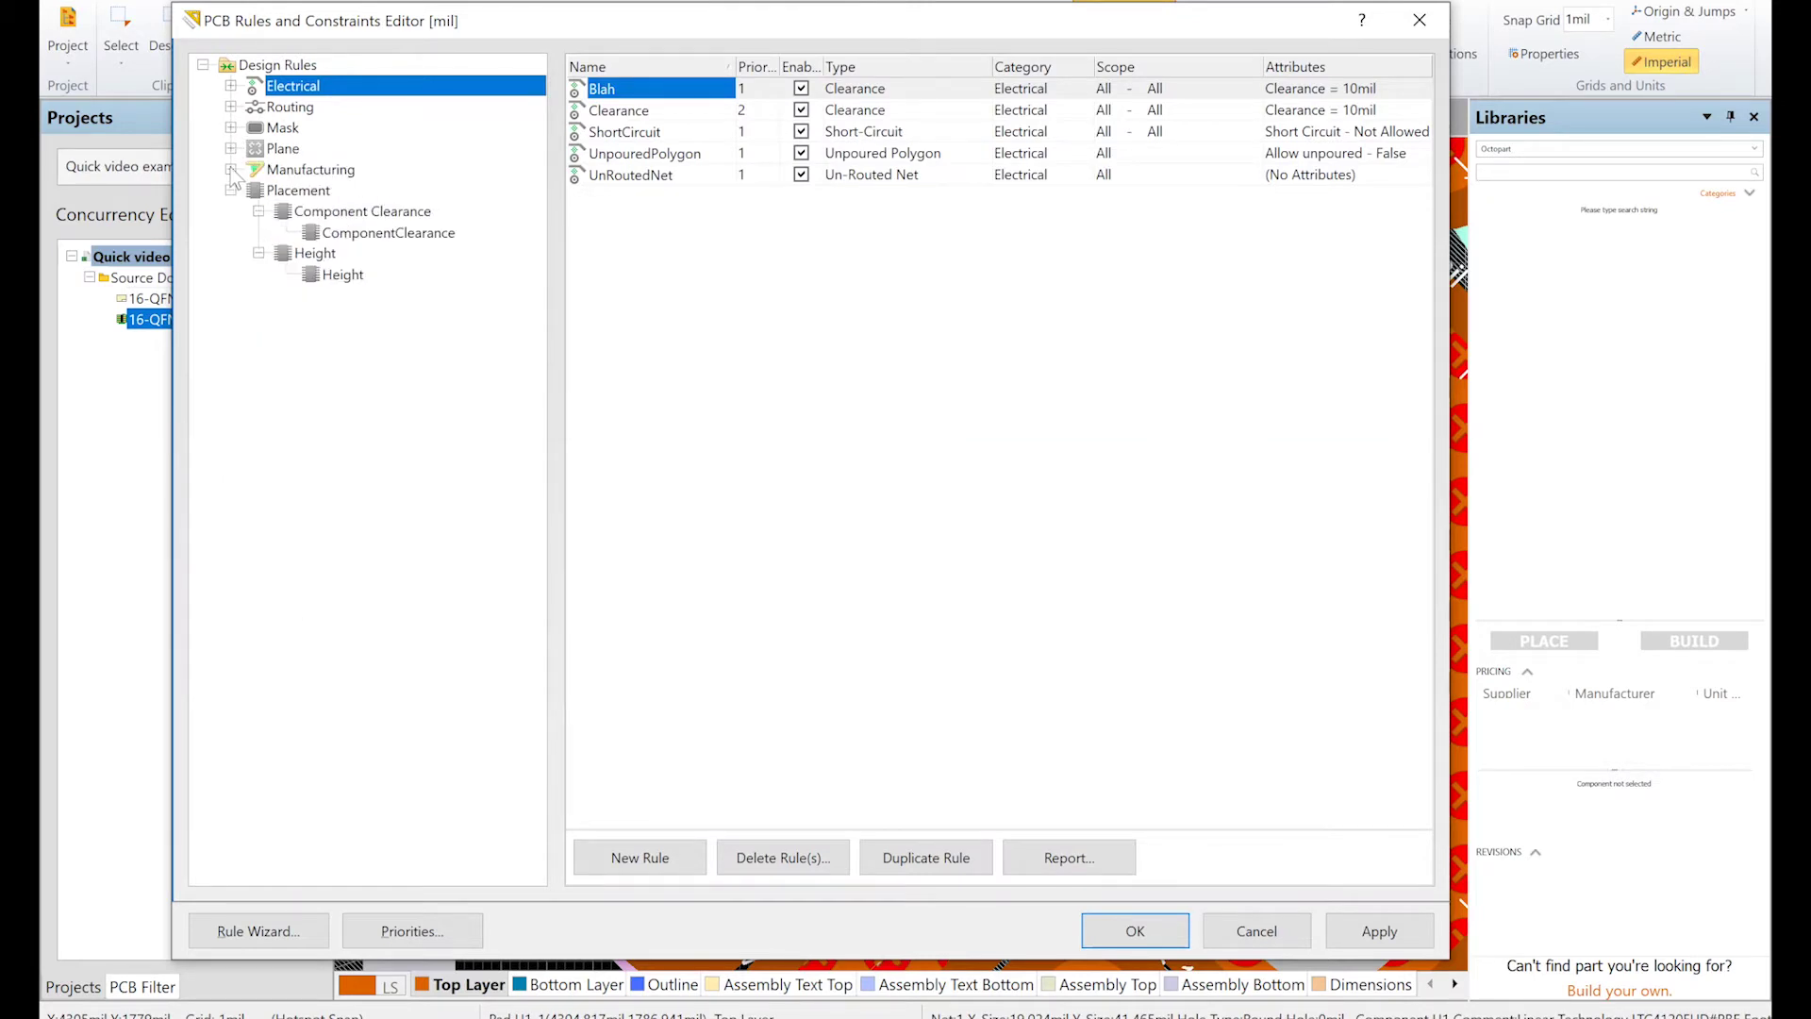
left_click(230, 189)
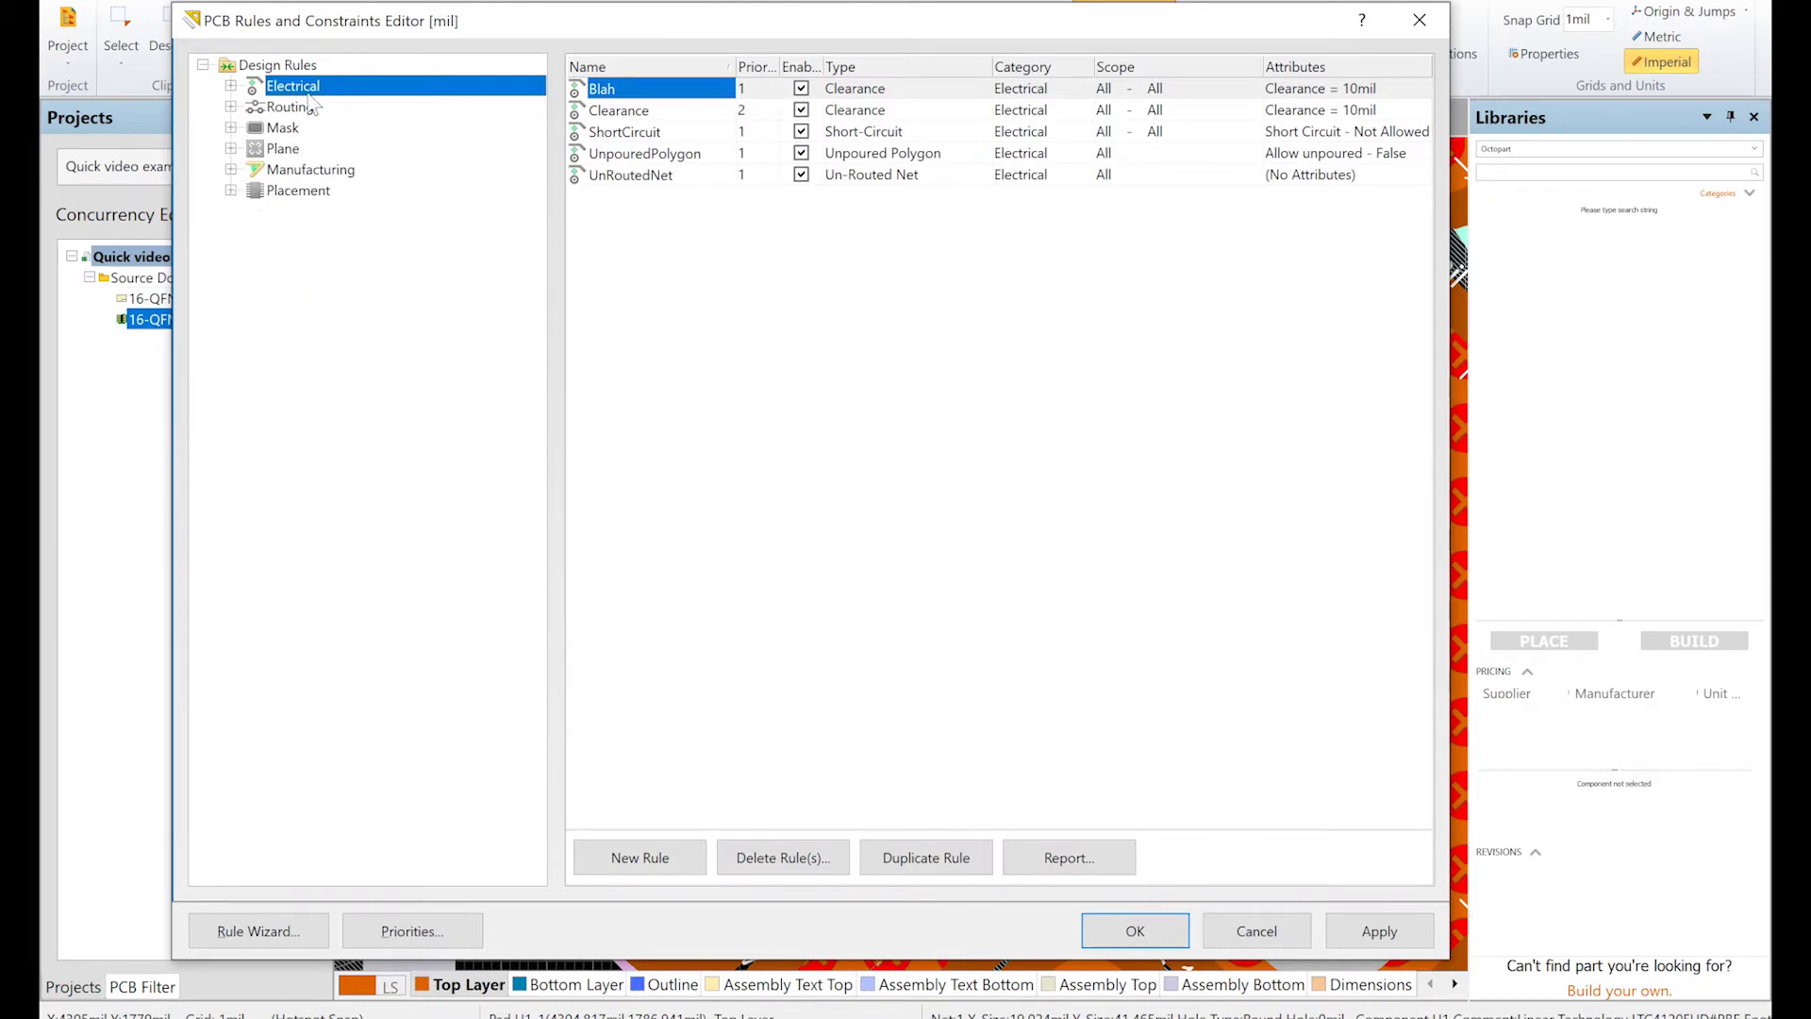
left_click(230, 86)
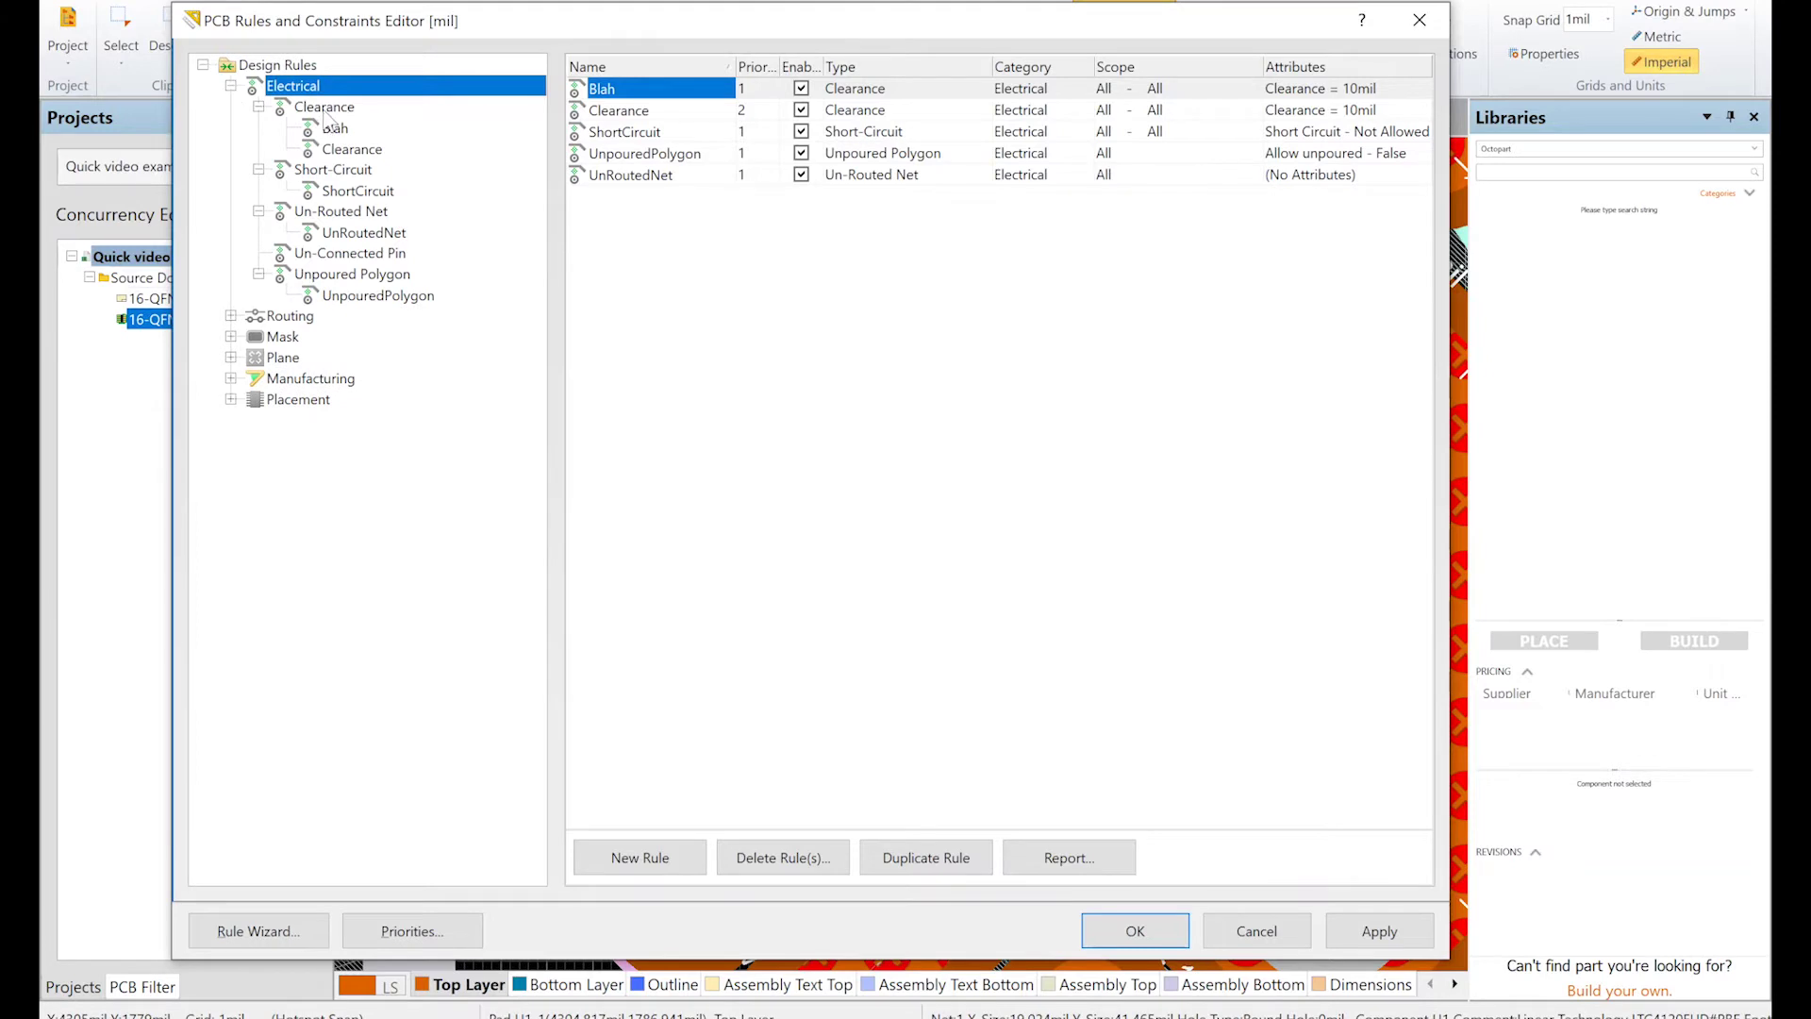
left_click(350, 150)
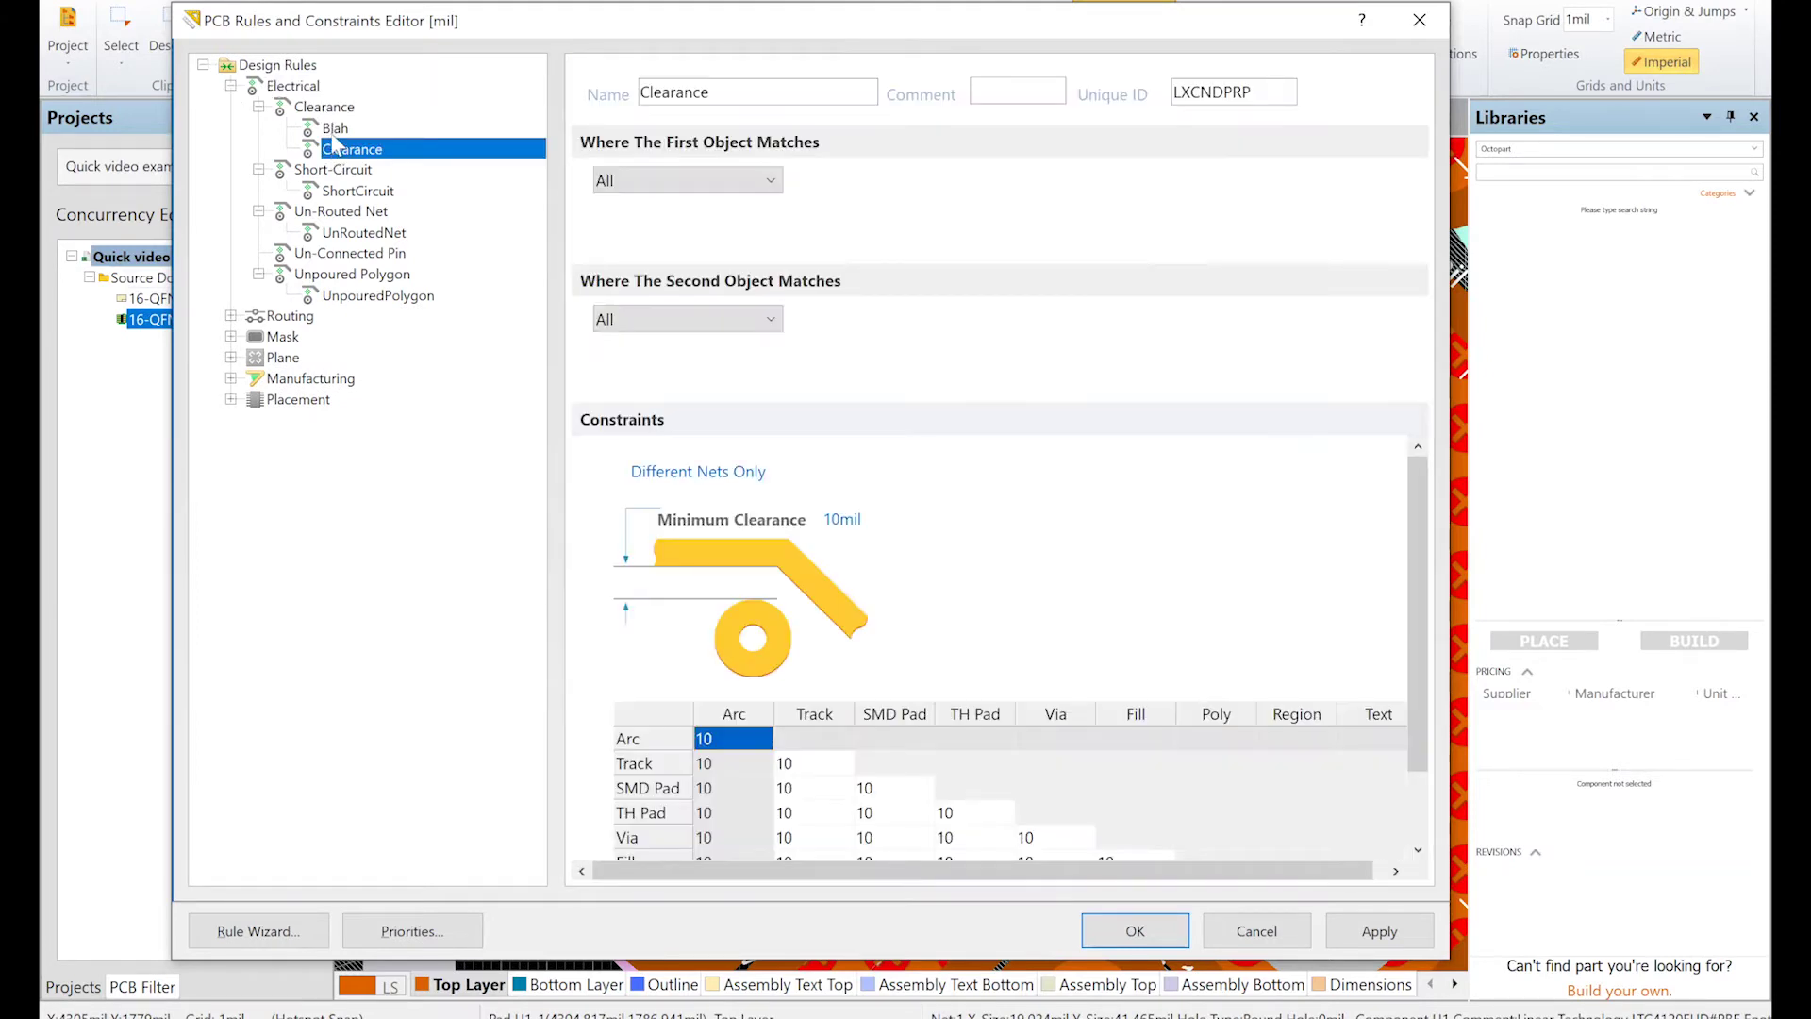
- Set the Arc, Track, SMD Pad and TH Pad clearance cells to 7 mil and apply
left_click_drag(1419, 536, 1419, 642)
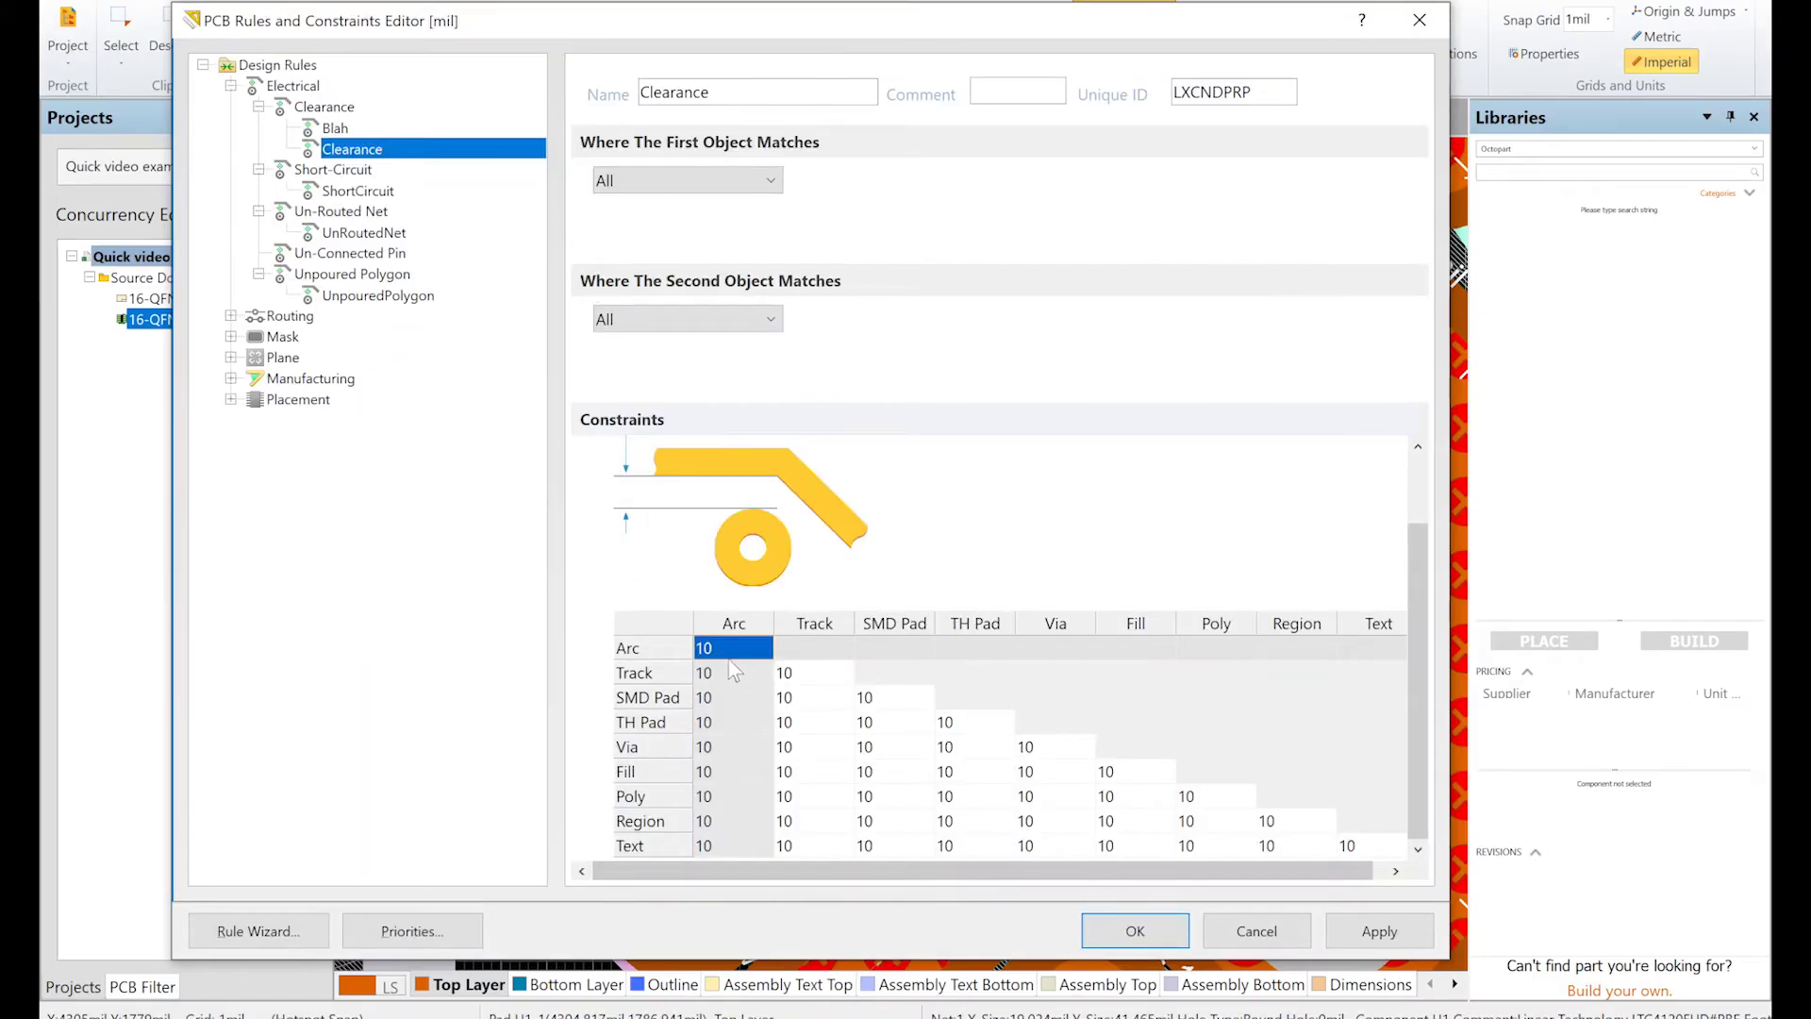
left_click_drag(730, 658, 809, 720)
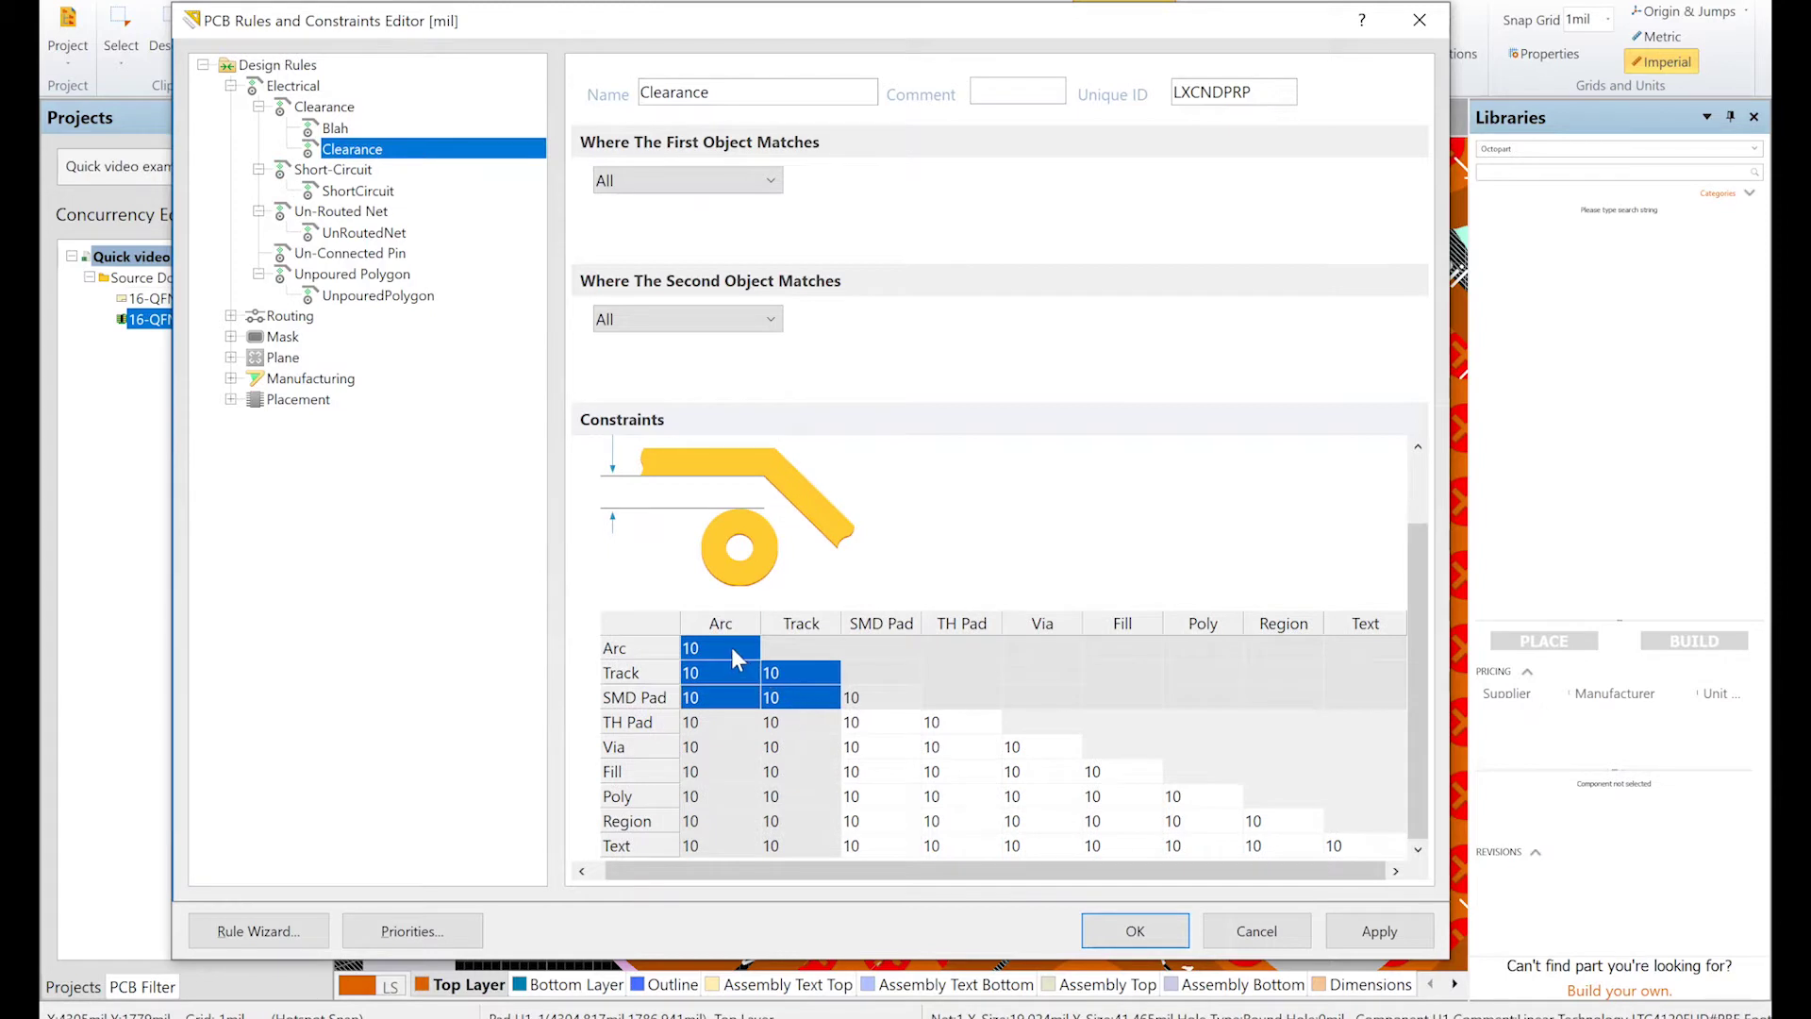
left_click_drag(732, 649, 949, 728)
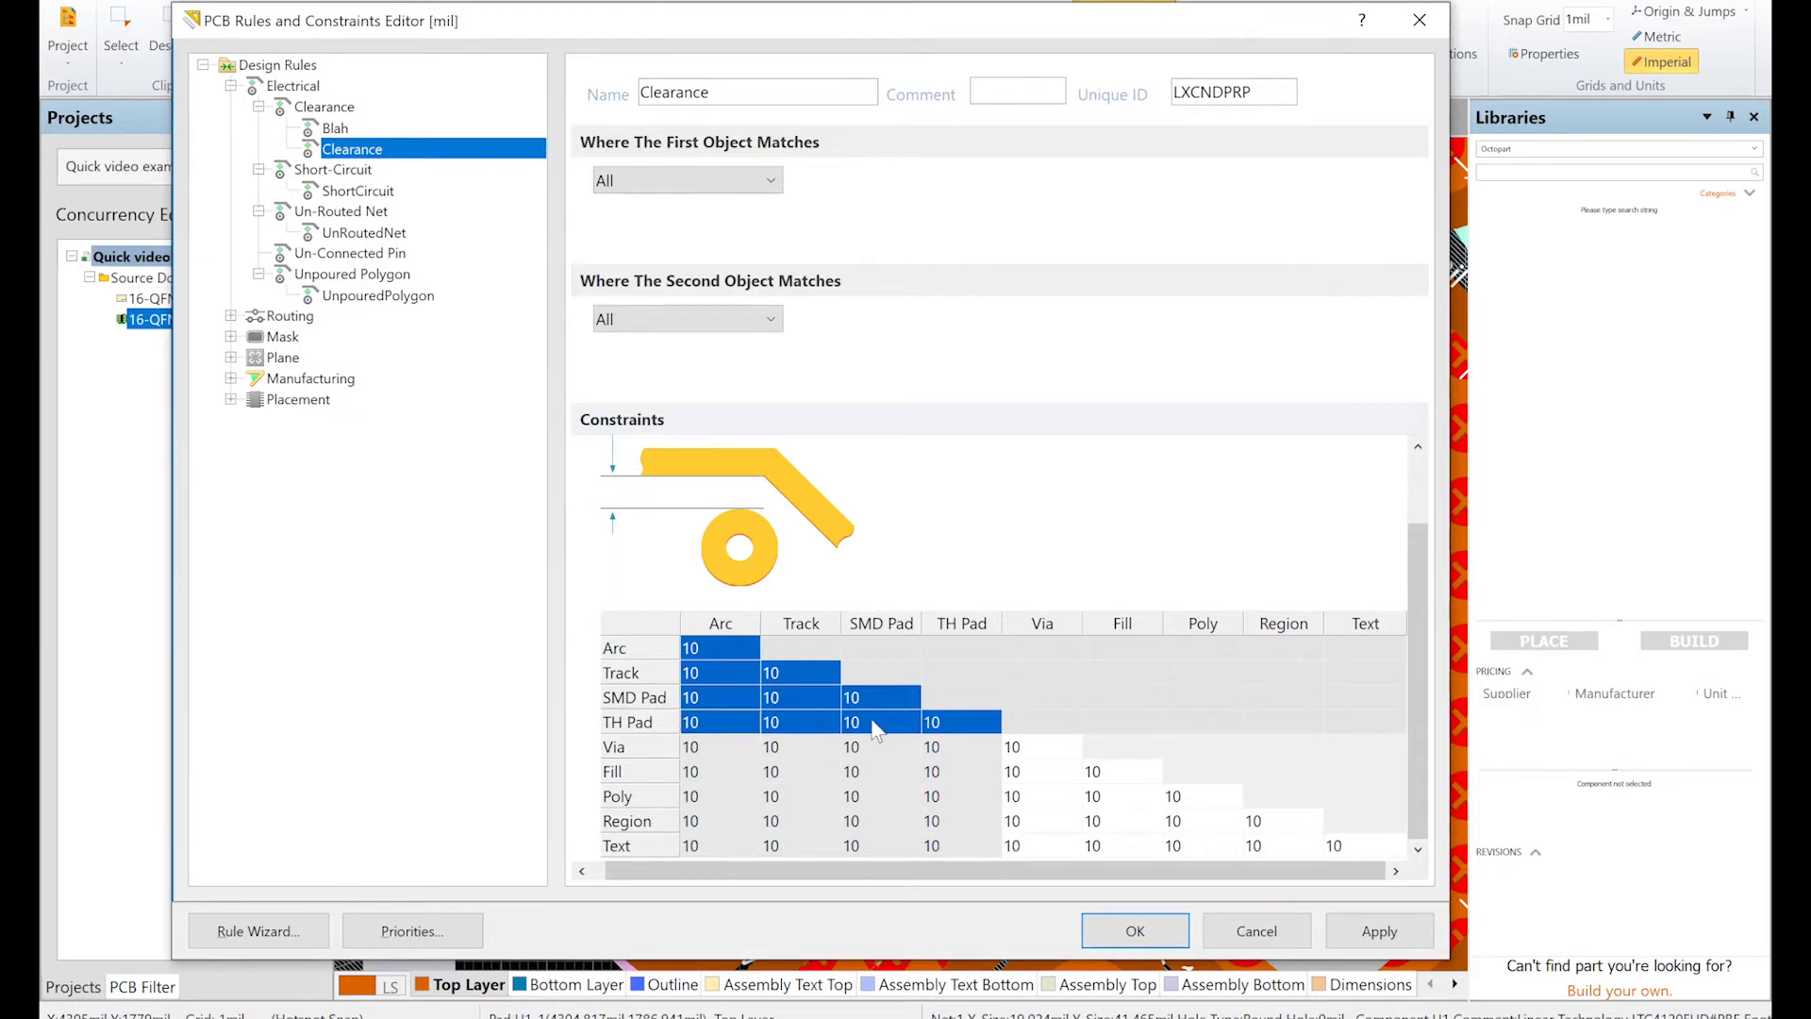
type("7")
key("Return")
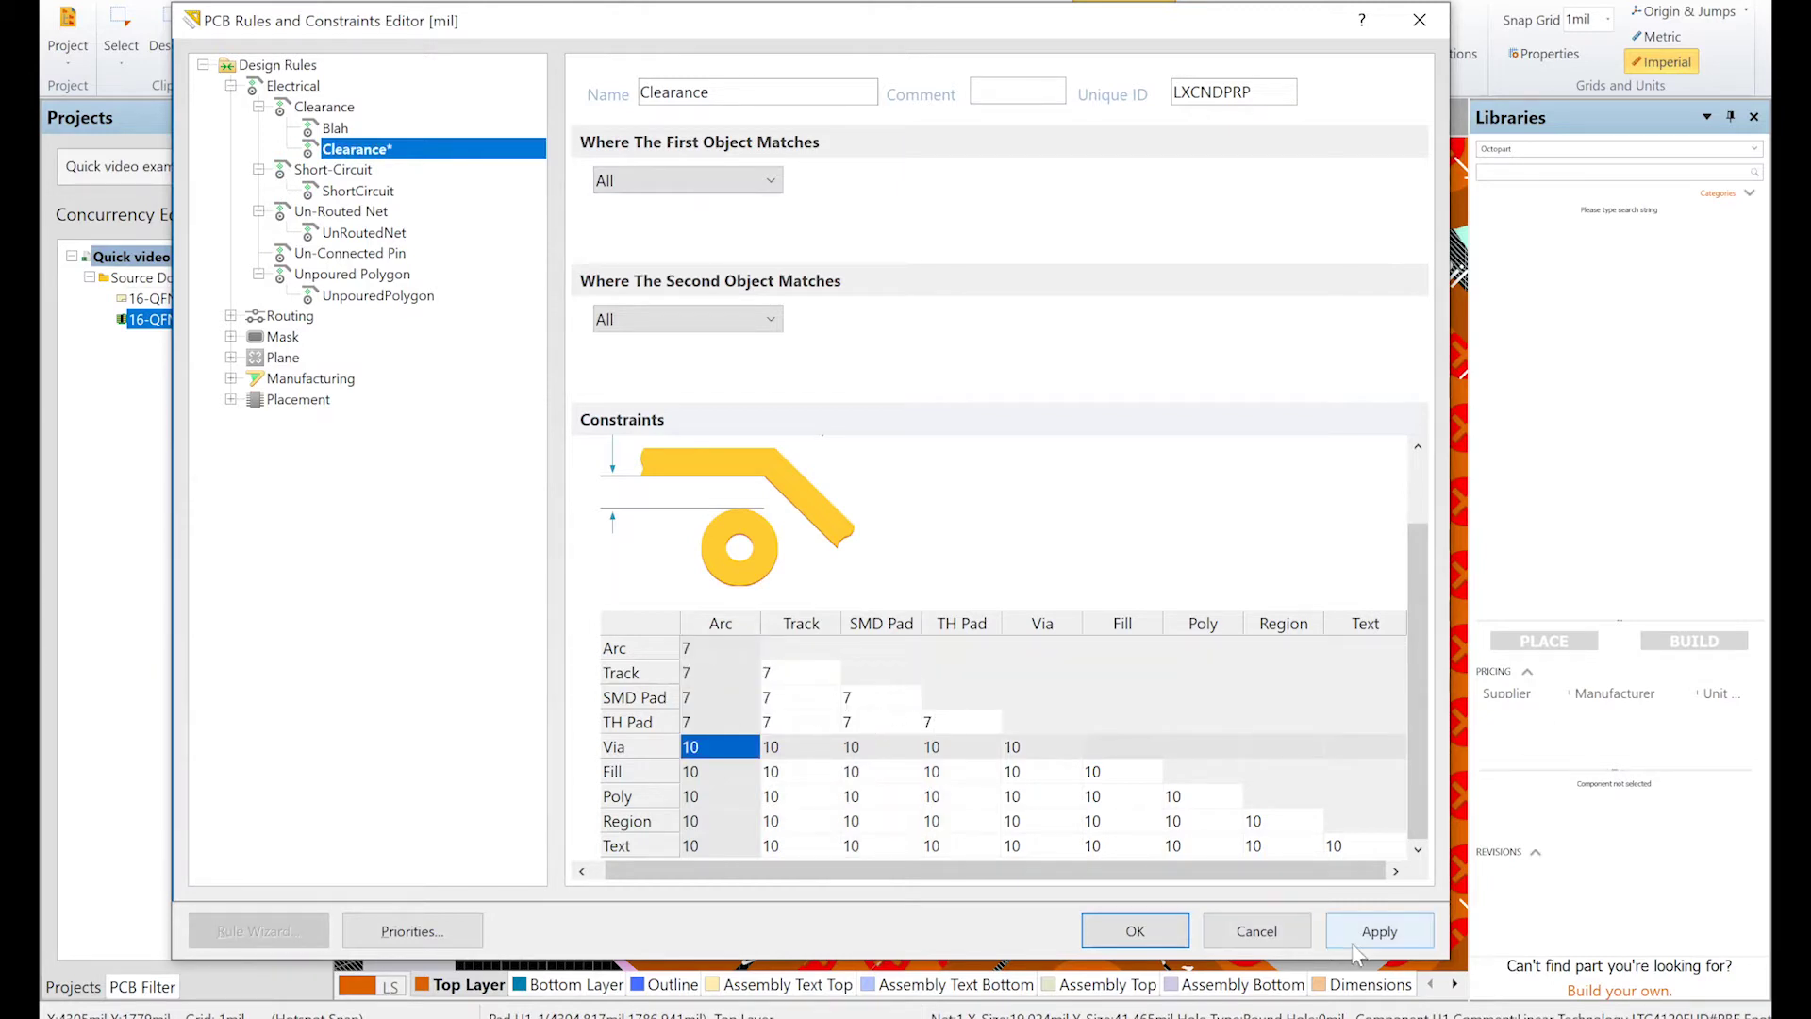
left_click(1379, 933)
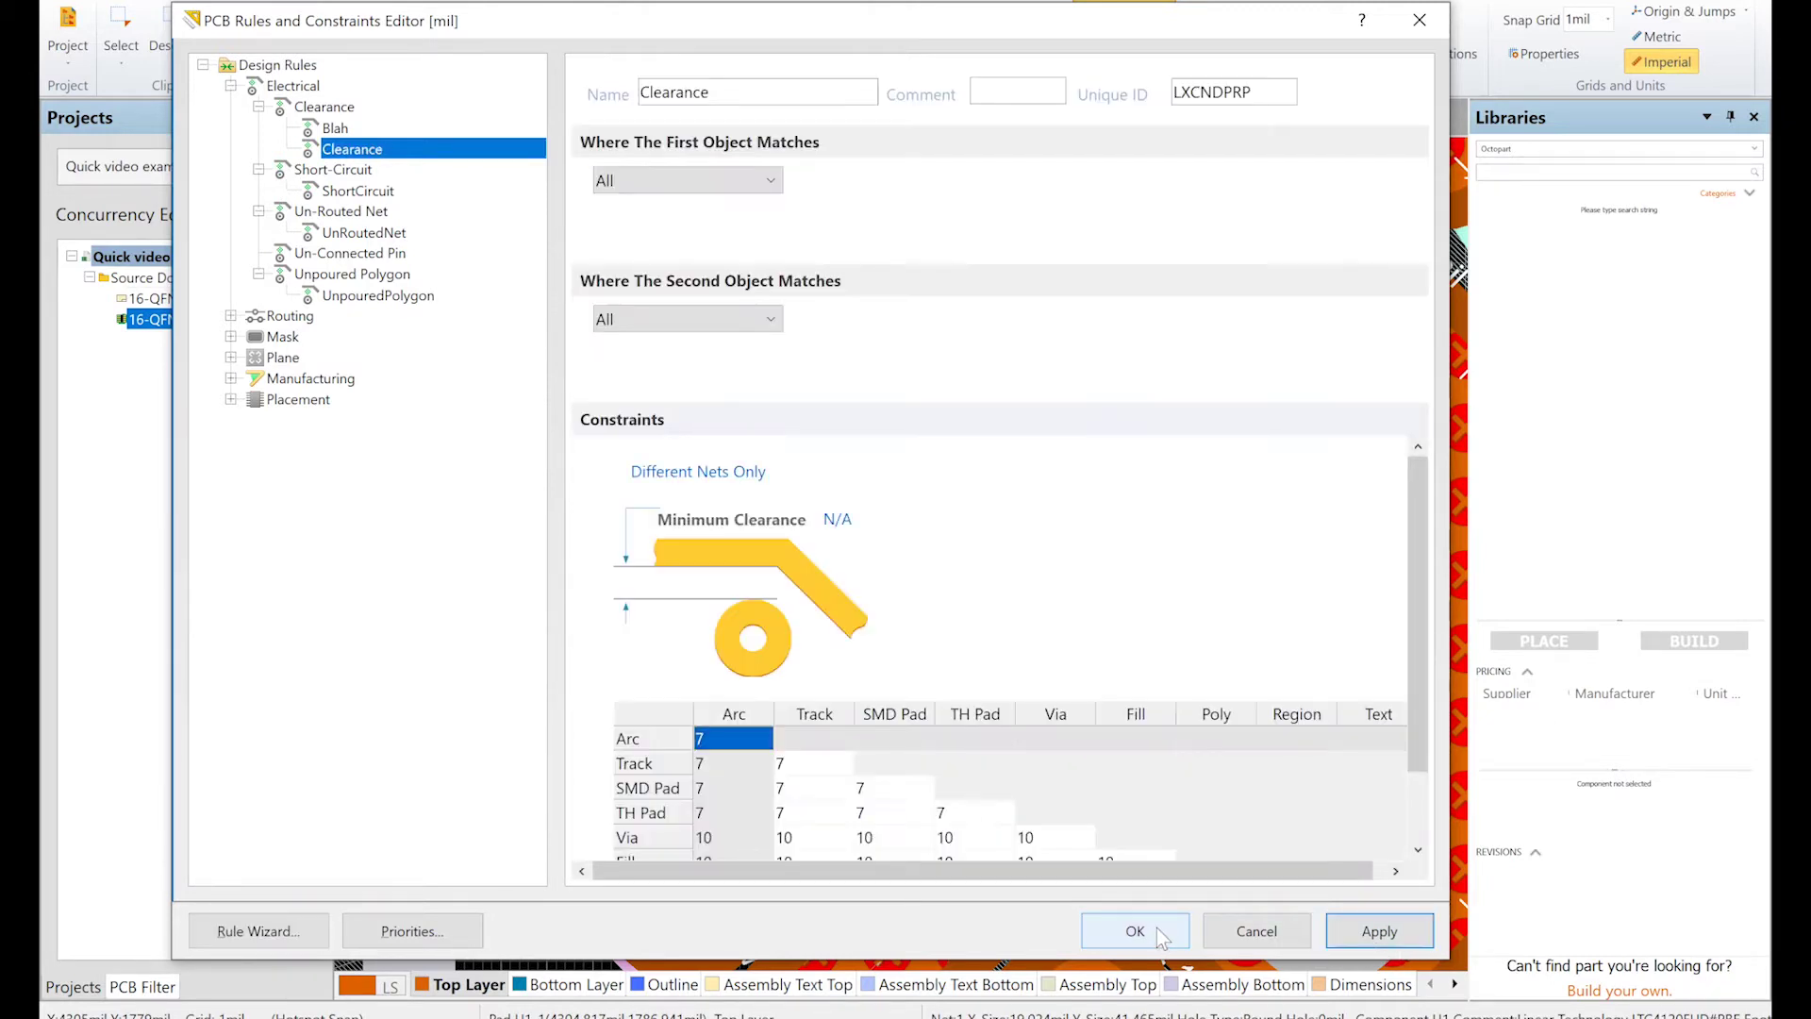
- Back on the board, view a pad's violations citing 7.874mil and 8.662mil against 10mil
left_click(1156, 928)
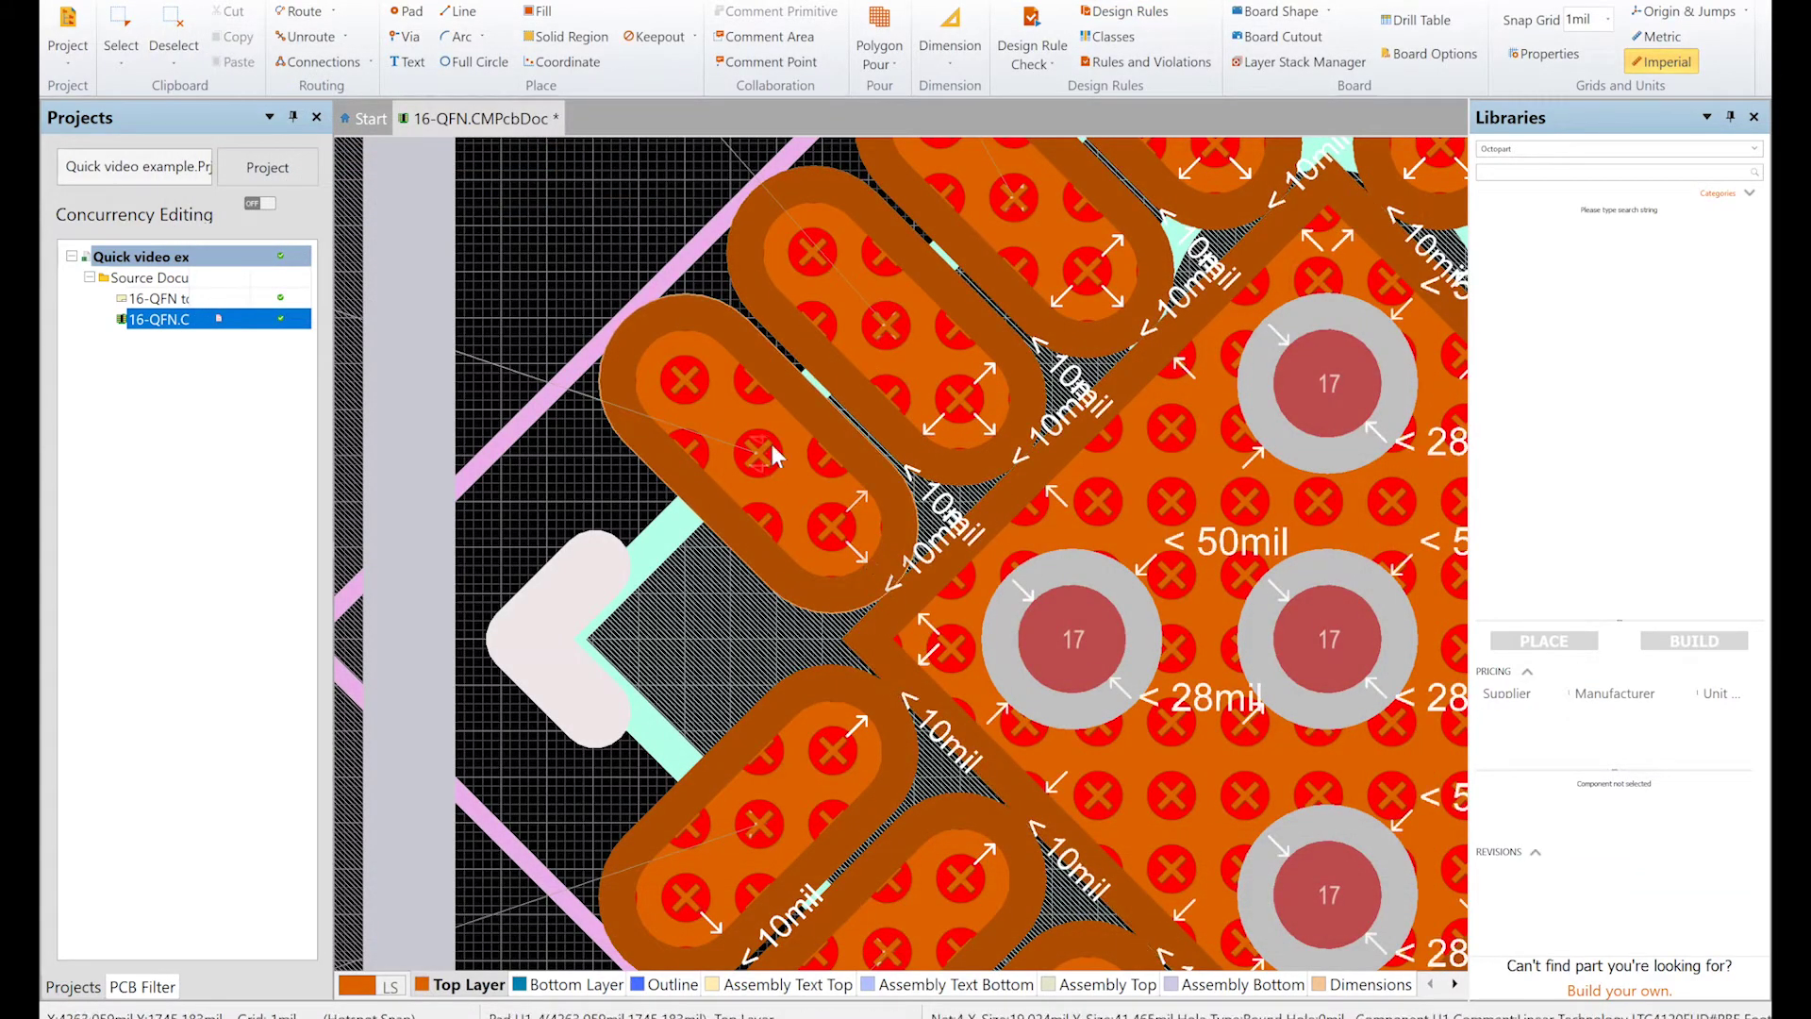
right_click(737, 424)
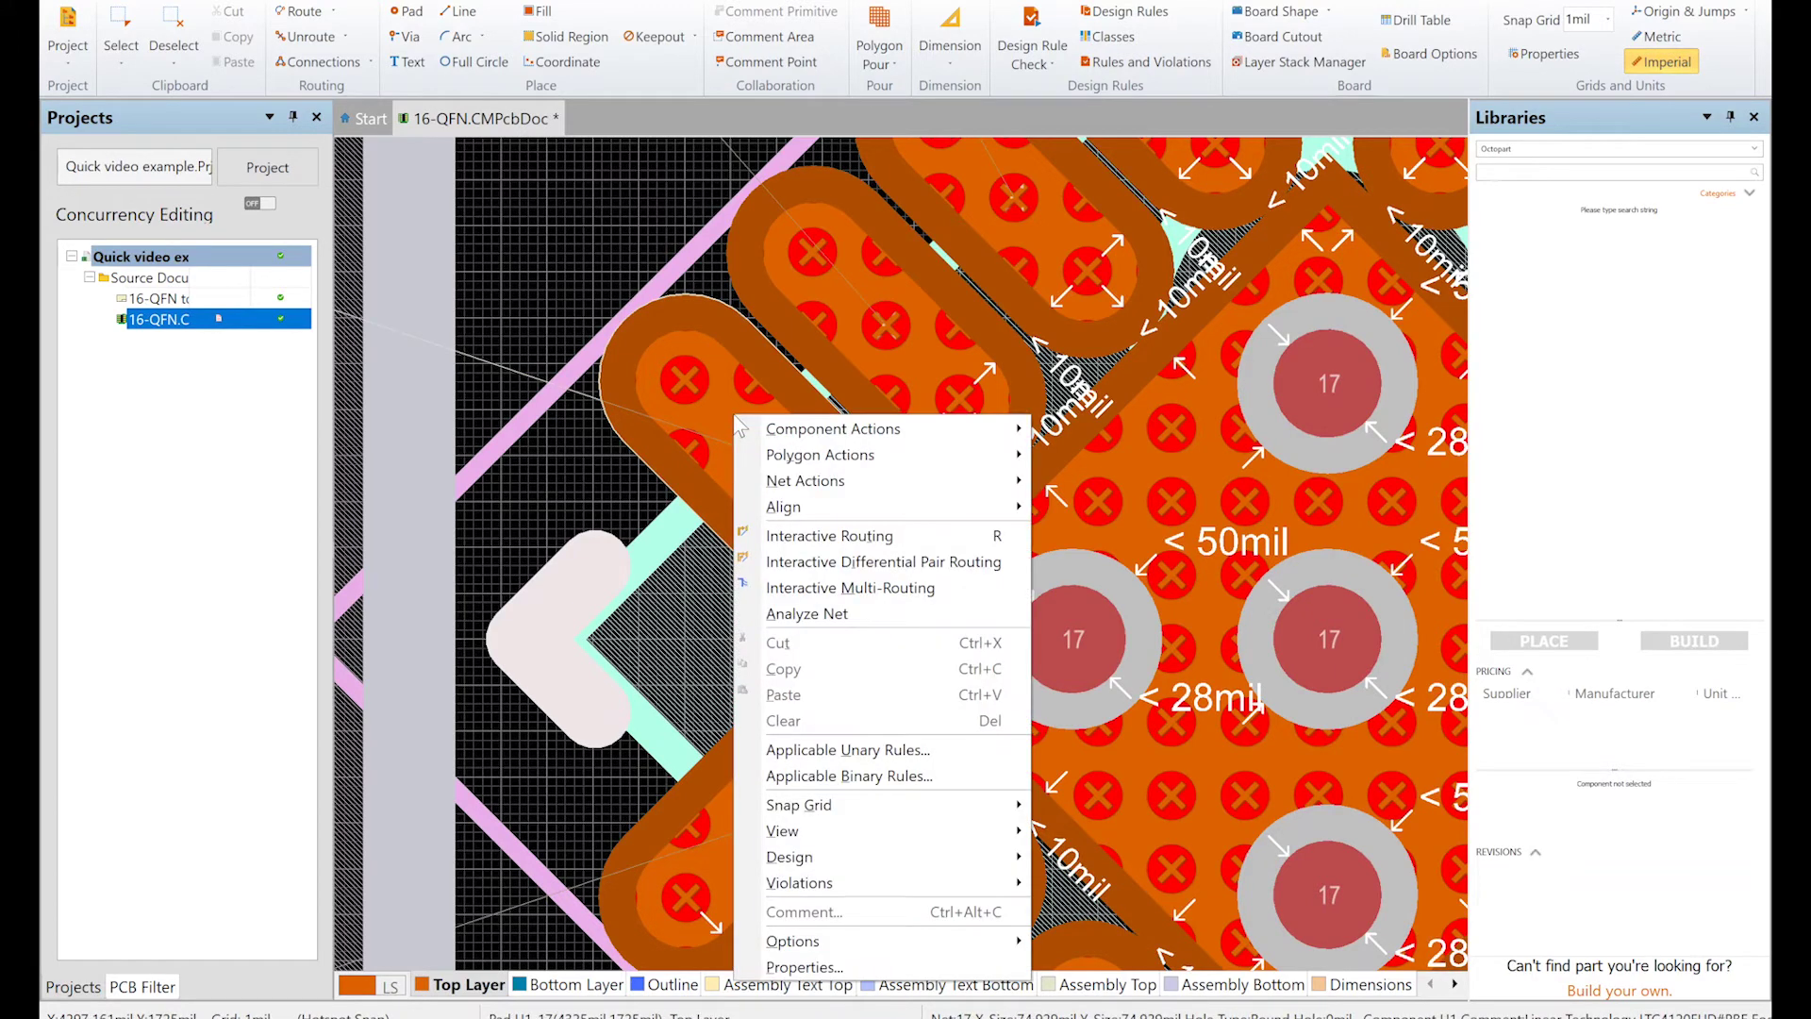
mouse_move(823, 887)
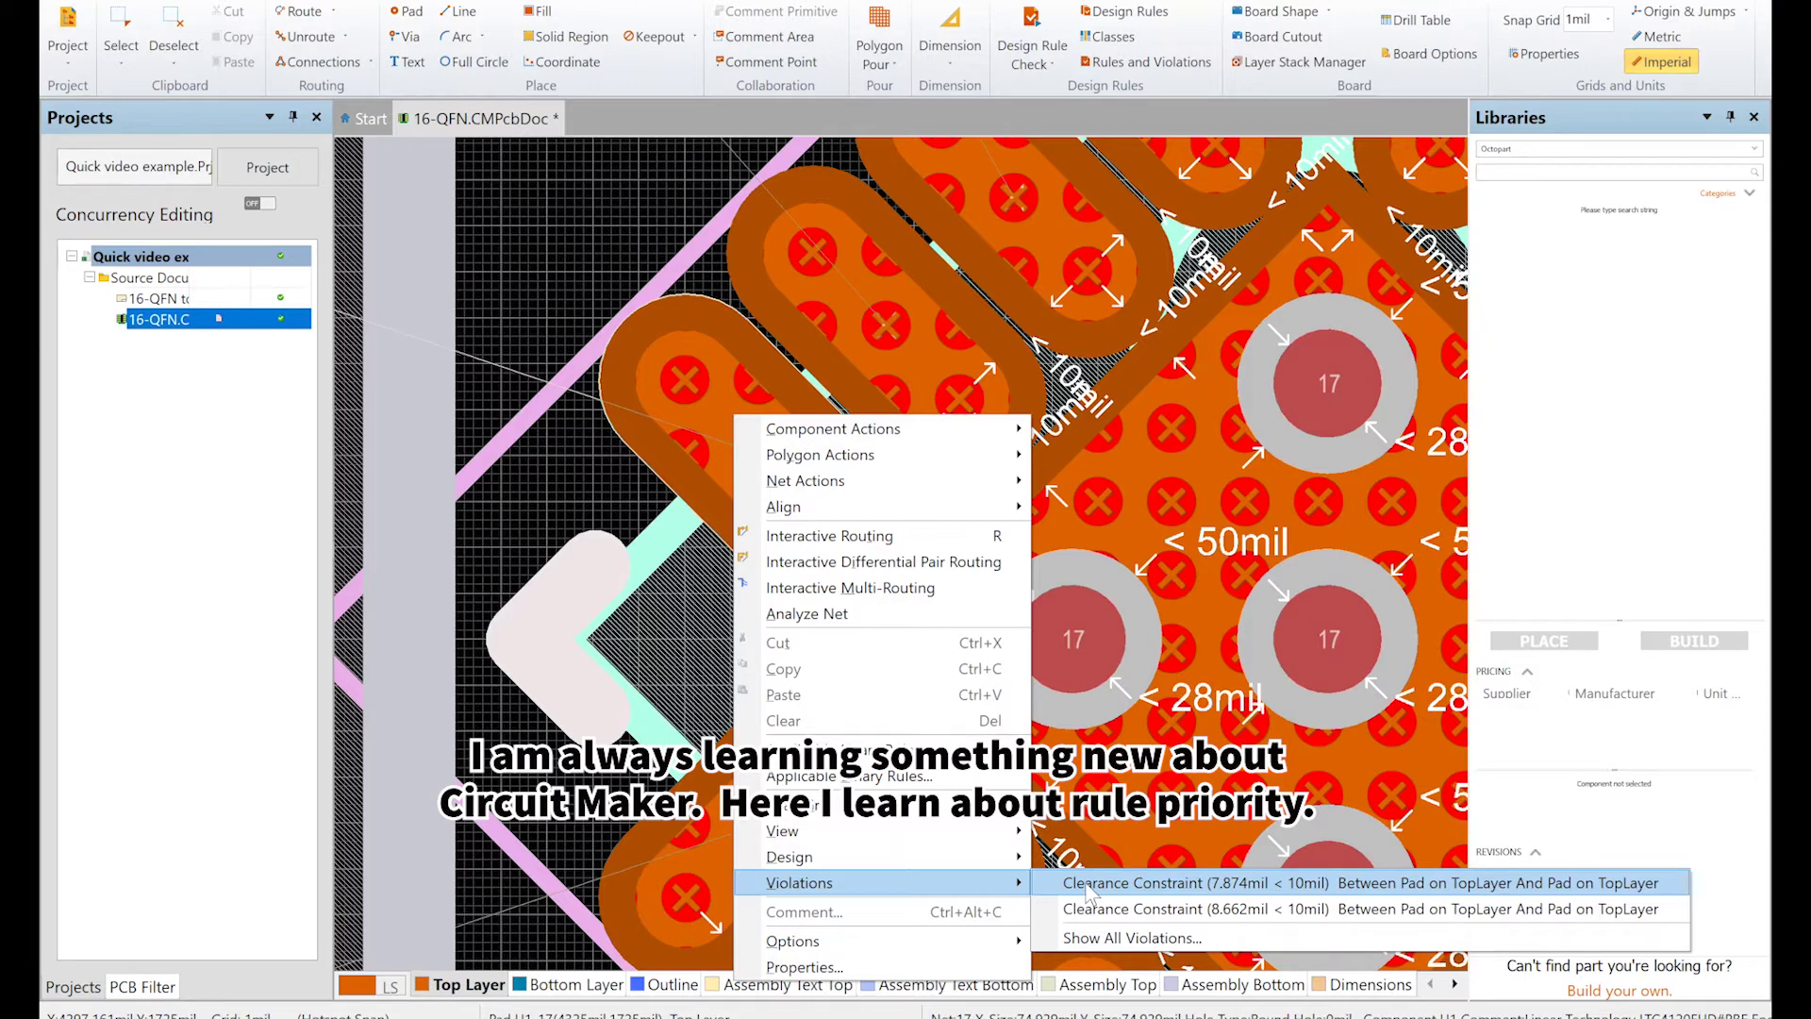
left_click(1216, 908)
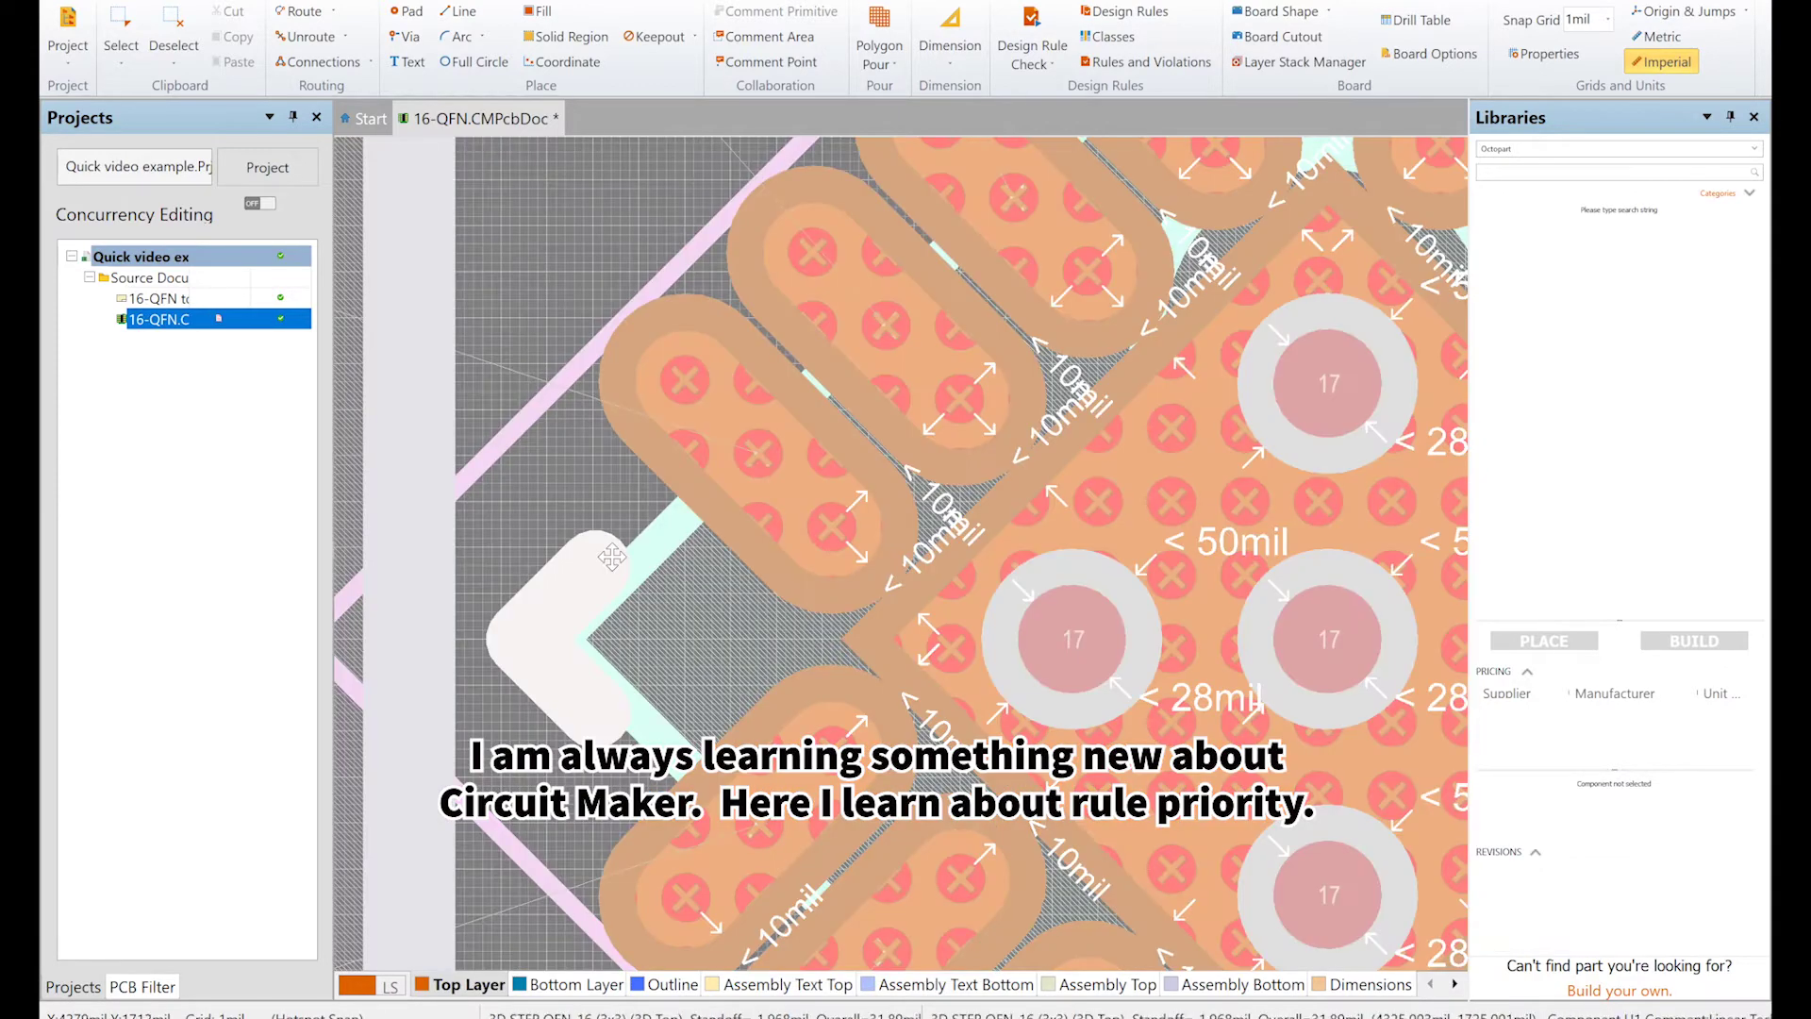
- Clear the violation highlighting and zoom around the QFN pads
scroll(683, 554, "down", 5, "ctrl")
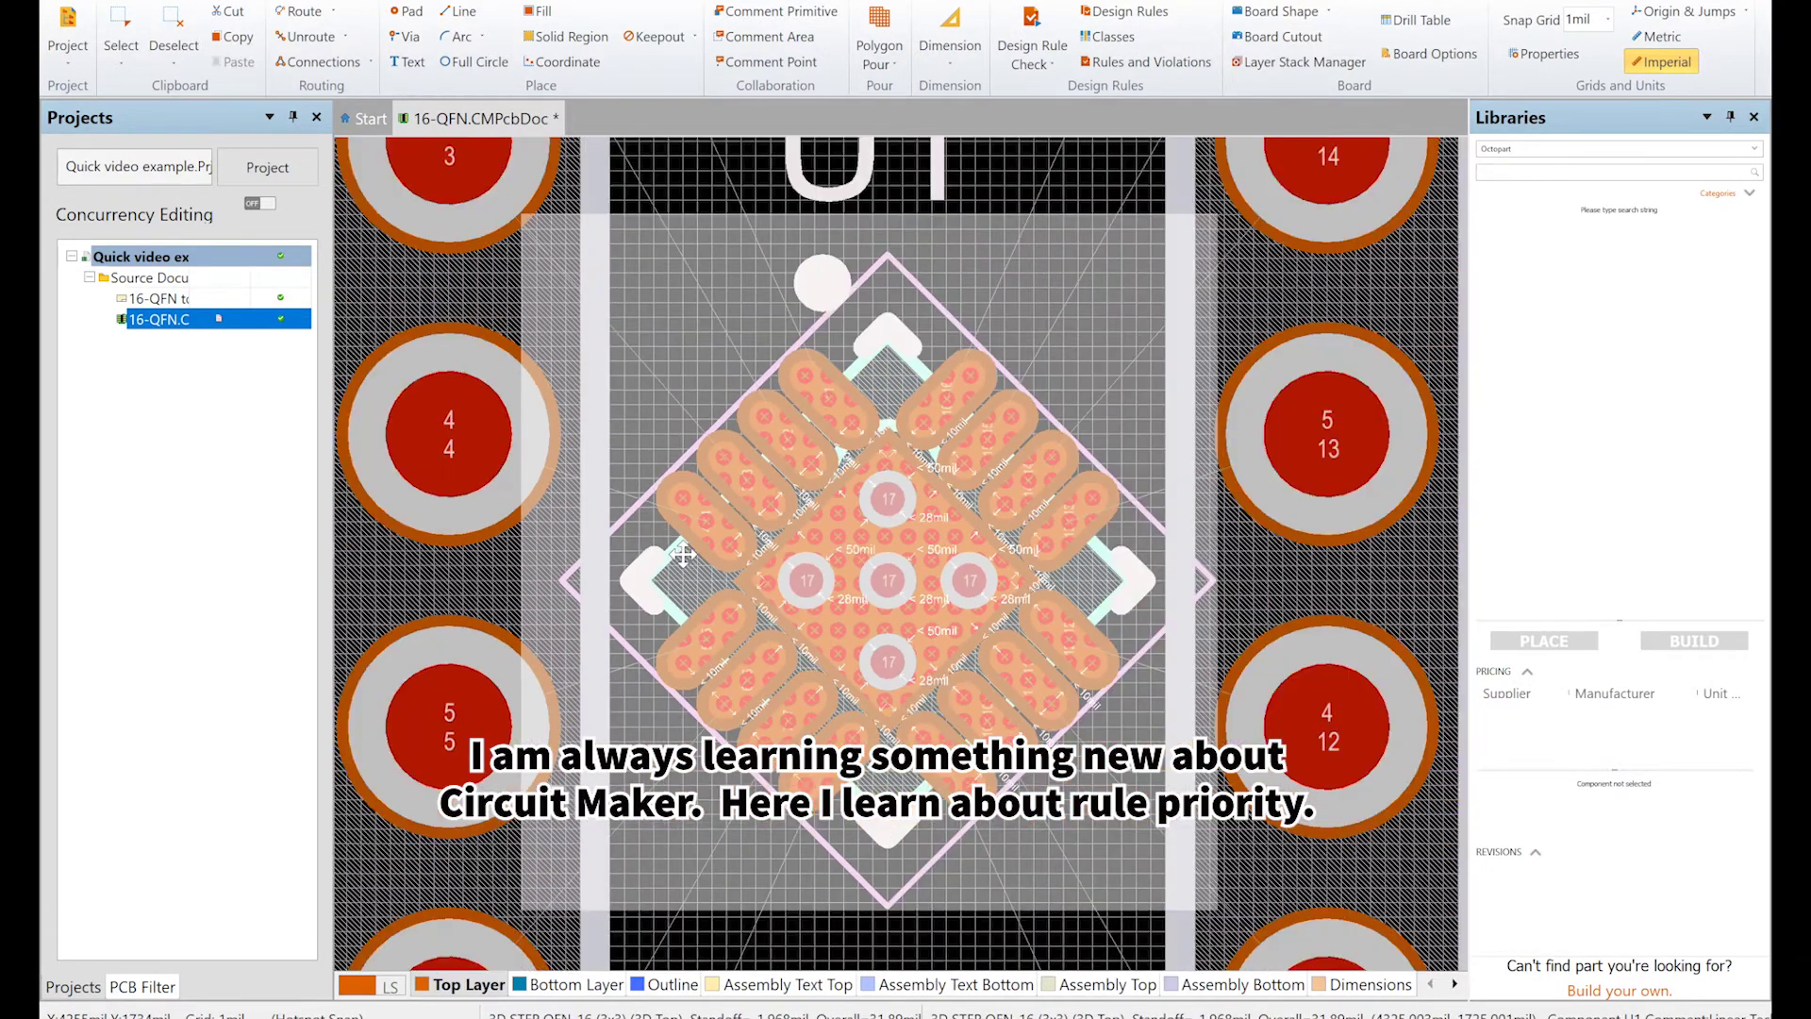
key("shift+c")
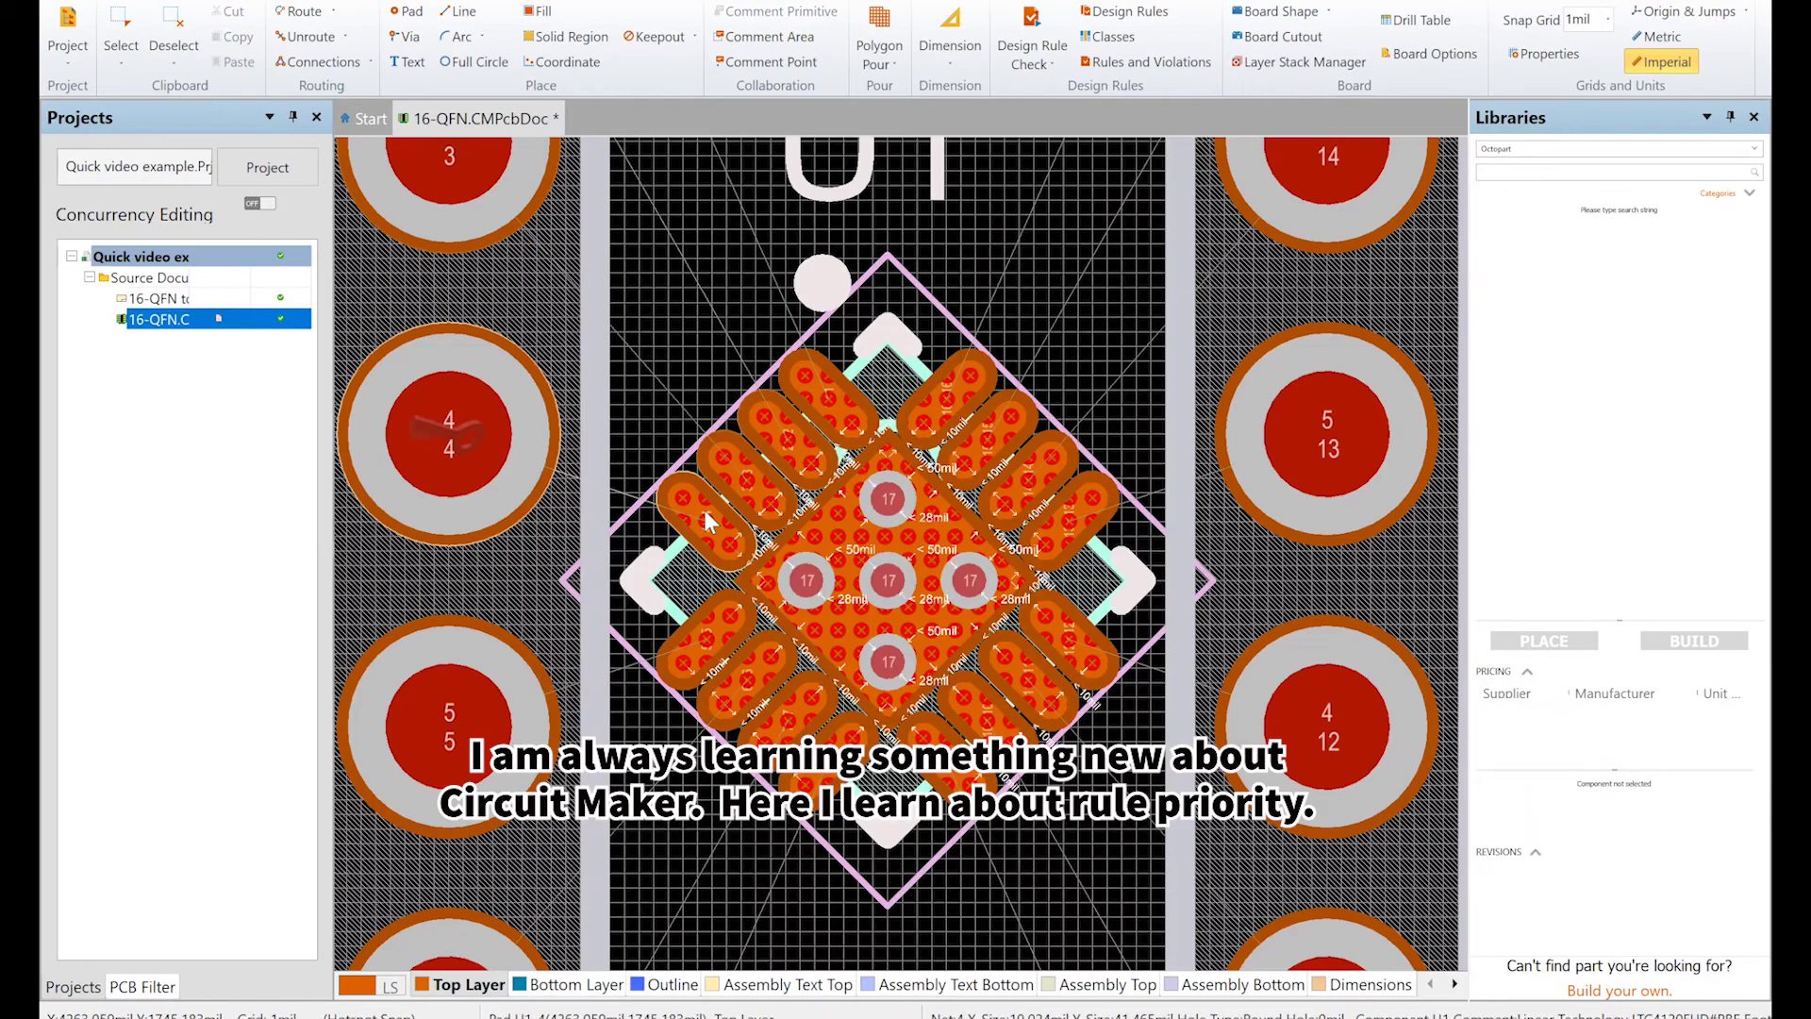
scroll(703, 509, "up", 4, "ctrl")
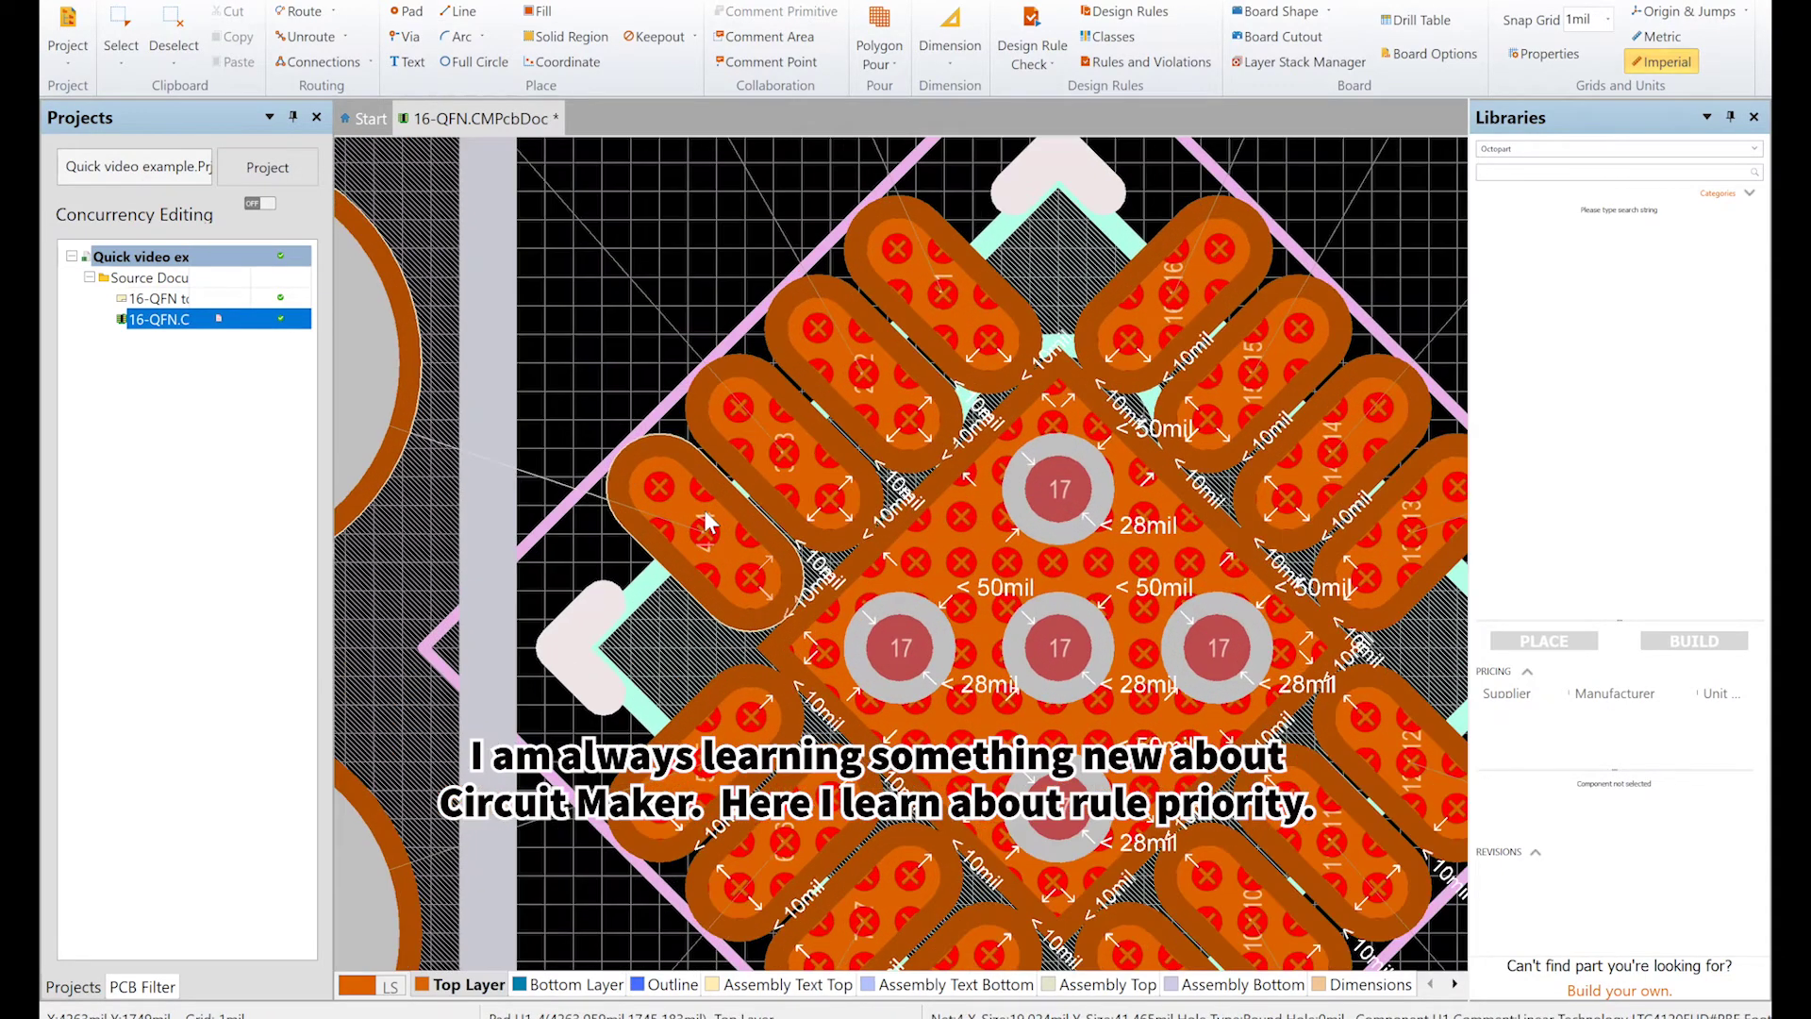
left_click(1136, 13)
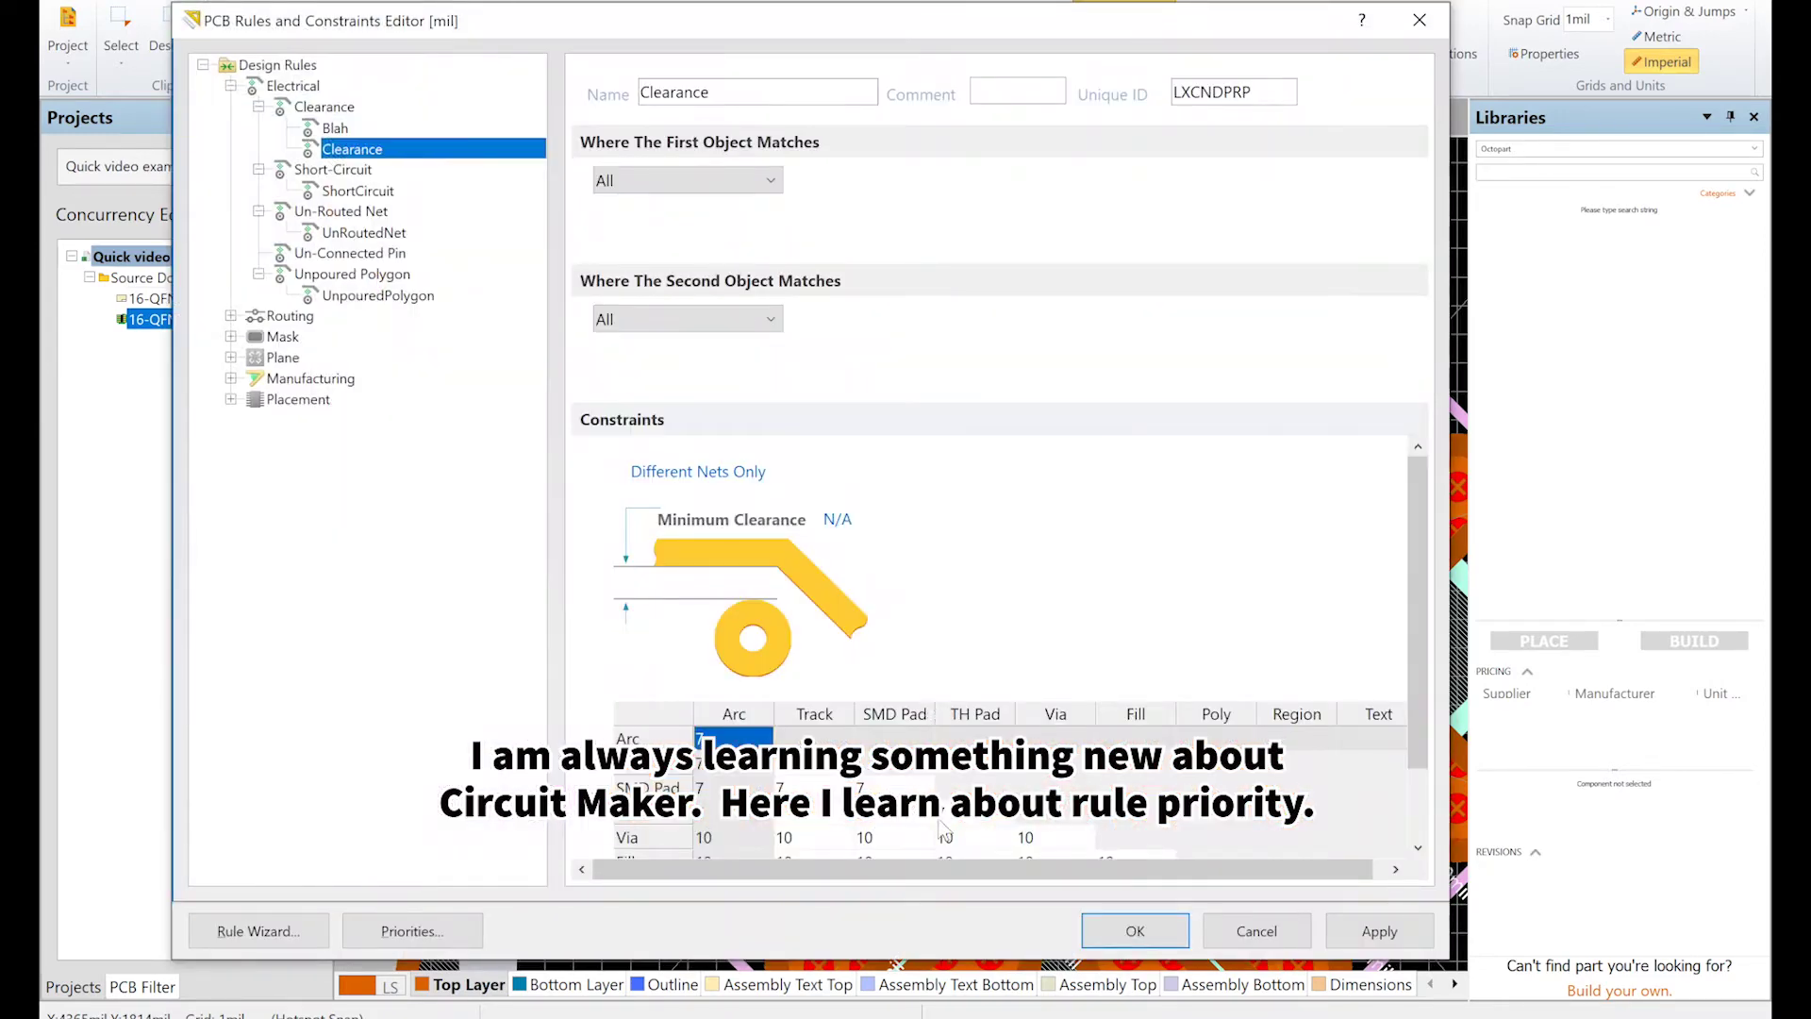
scroll(1414, 669, "down", 2)
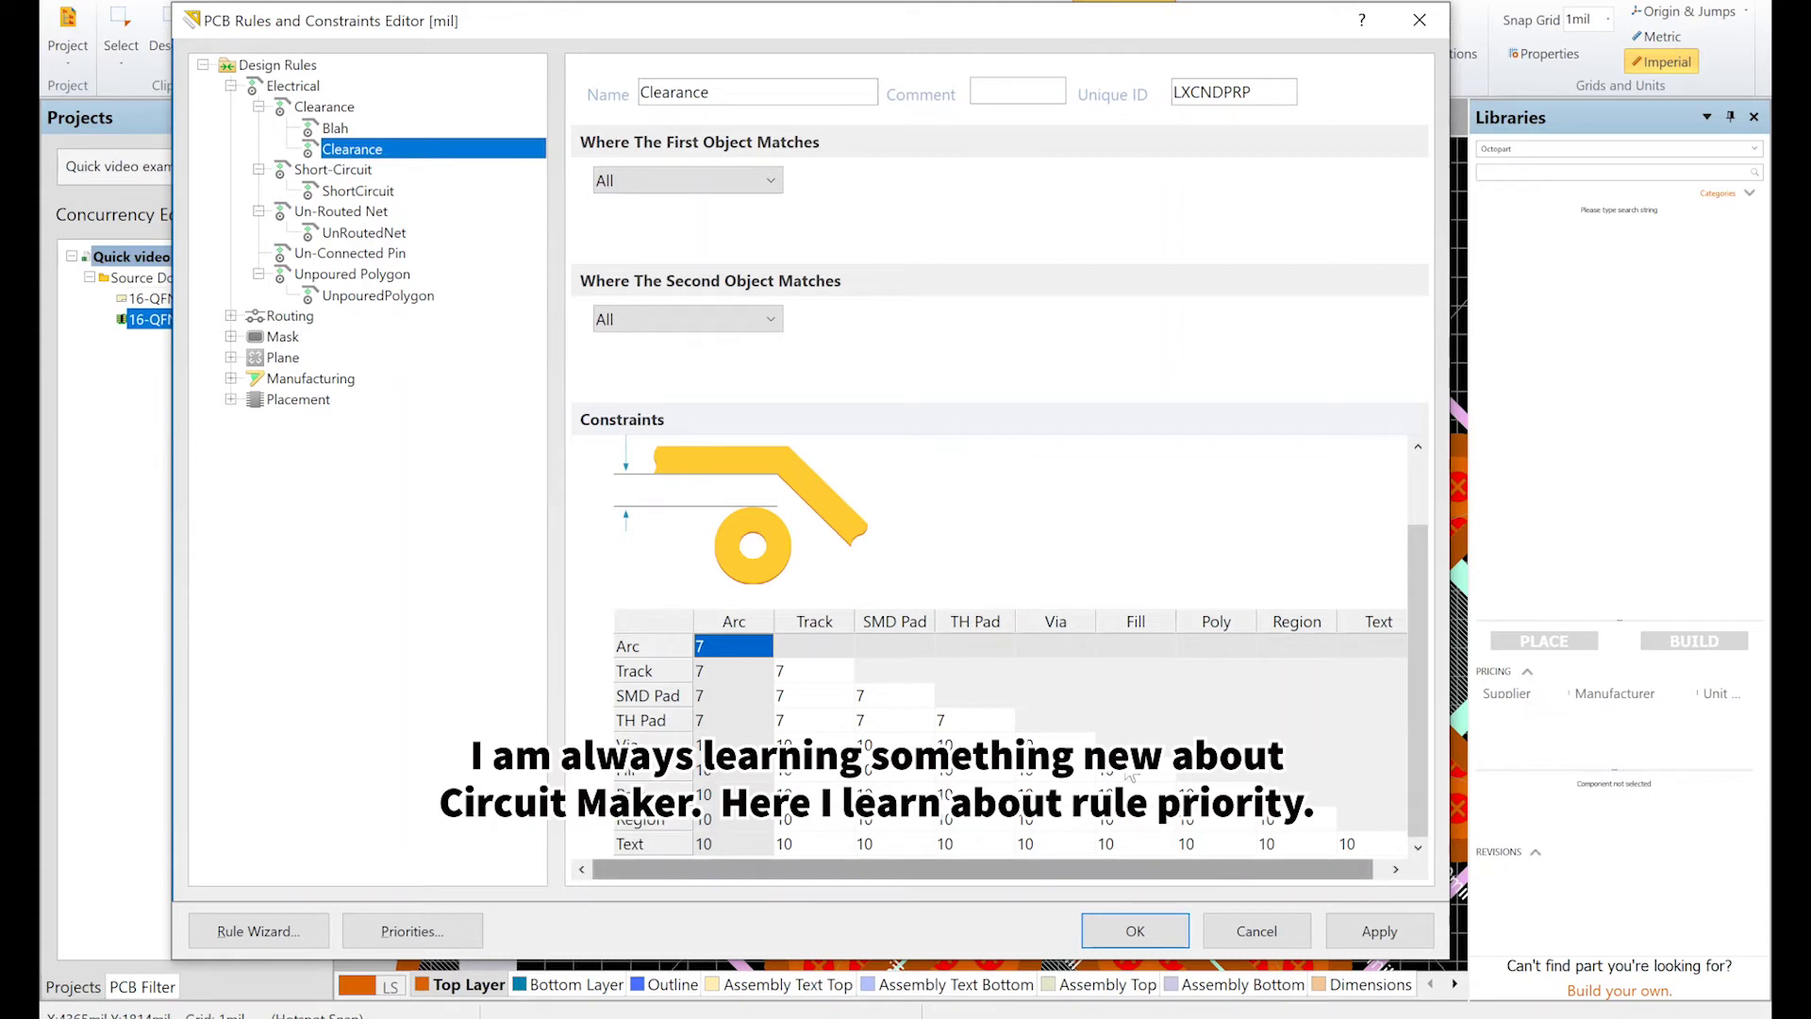
left_click(1375, 939)
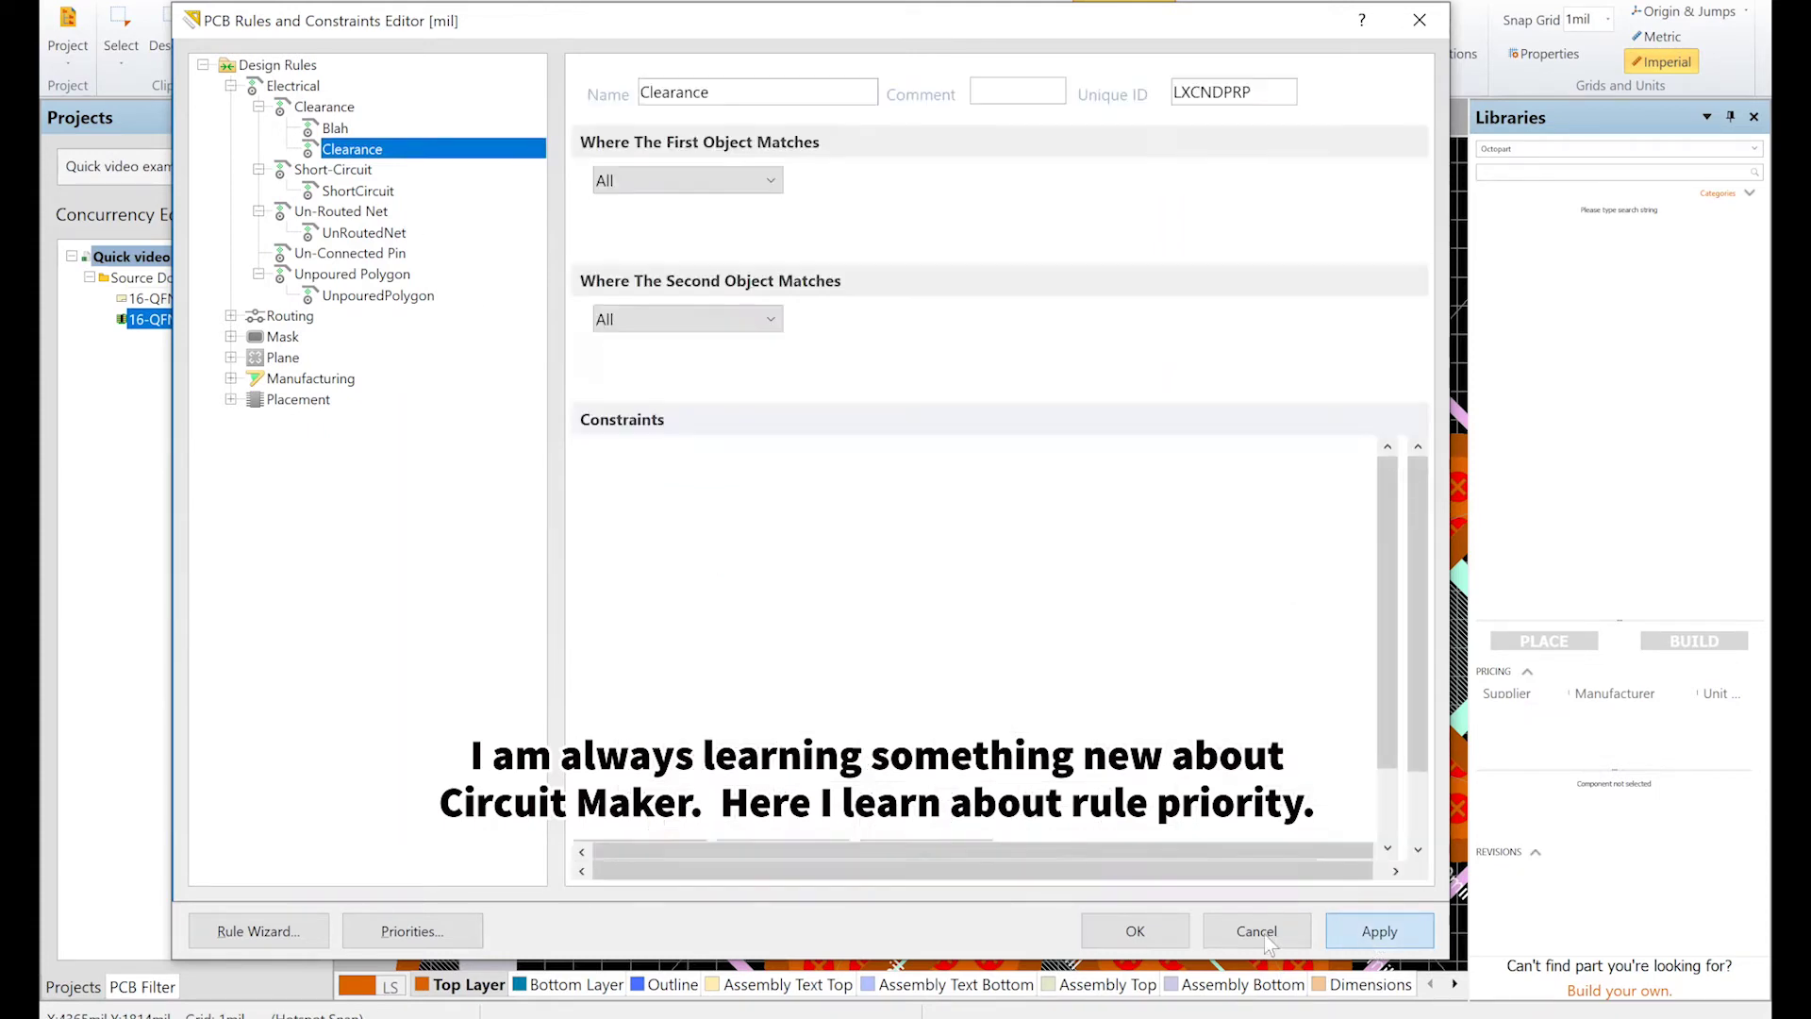
left_click(1155, 932)
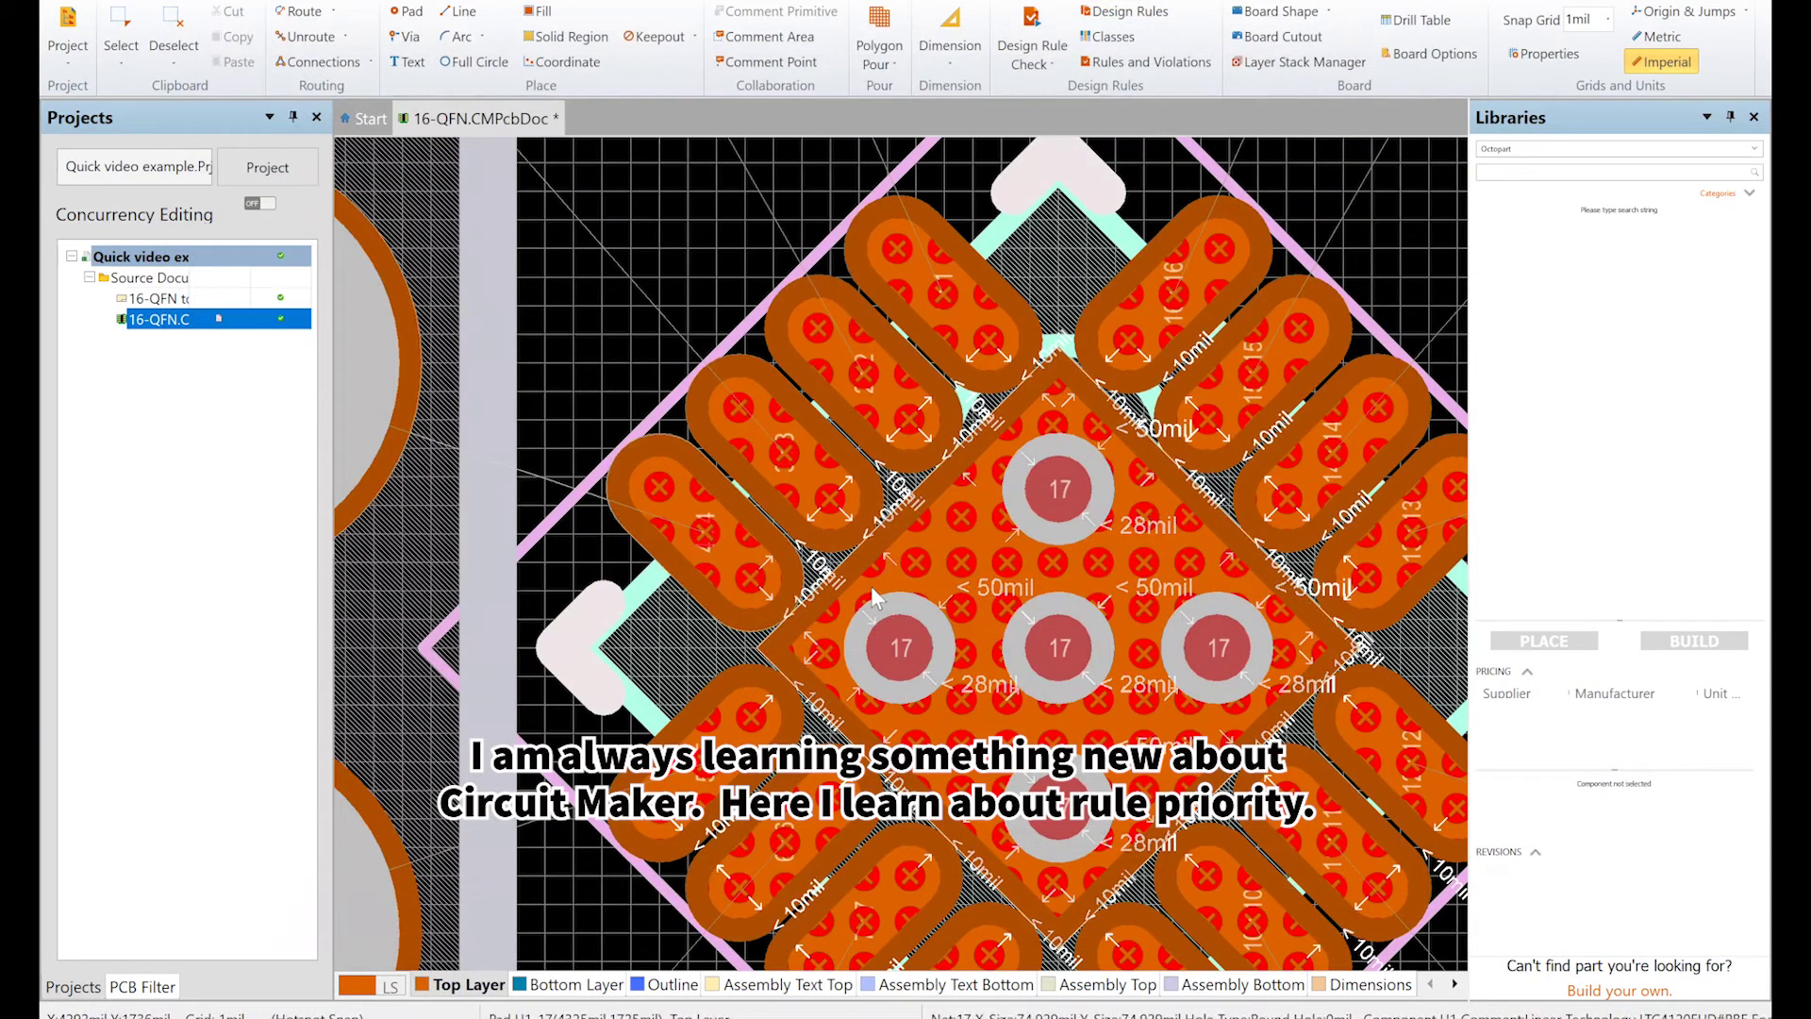
scroll(785, 543, "up", 2, "ctrl")
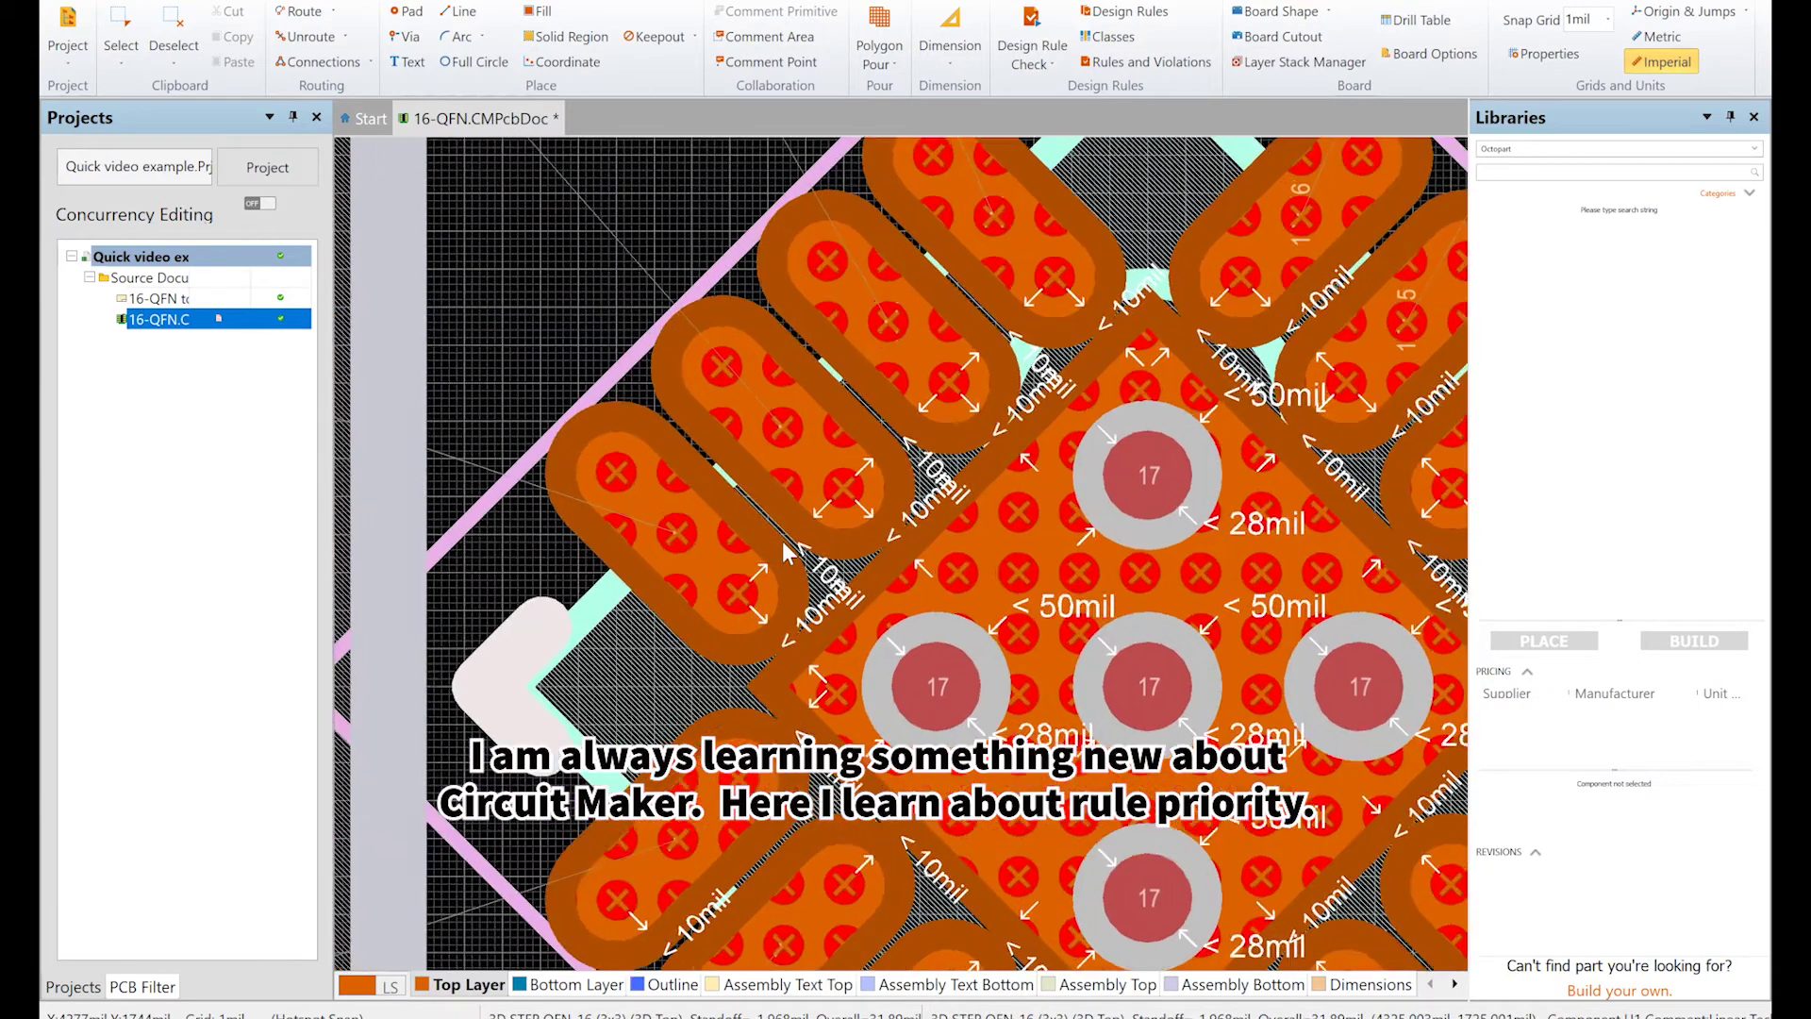
- Delete the Blah rule via the DR rules editor, confirm, and close the editor
scroll(784, 545, "up", 1, "ctrl")
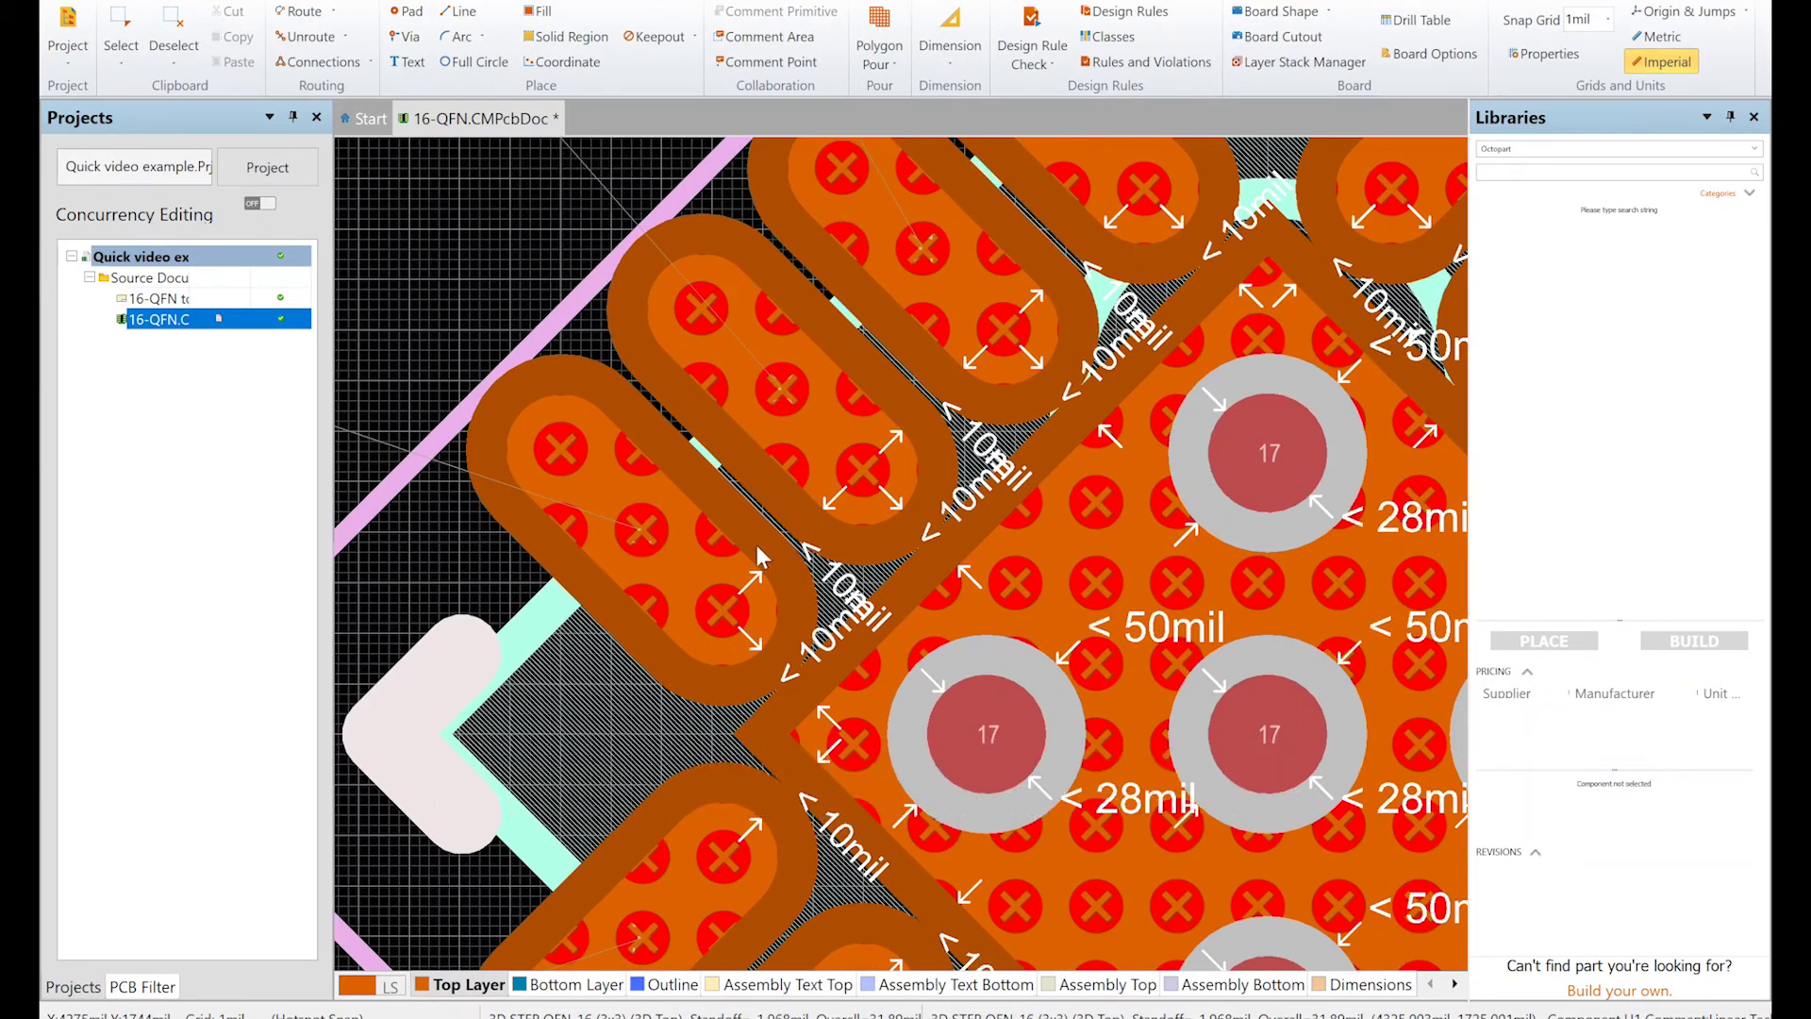
key("d")
key("r")
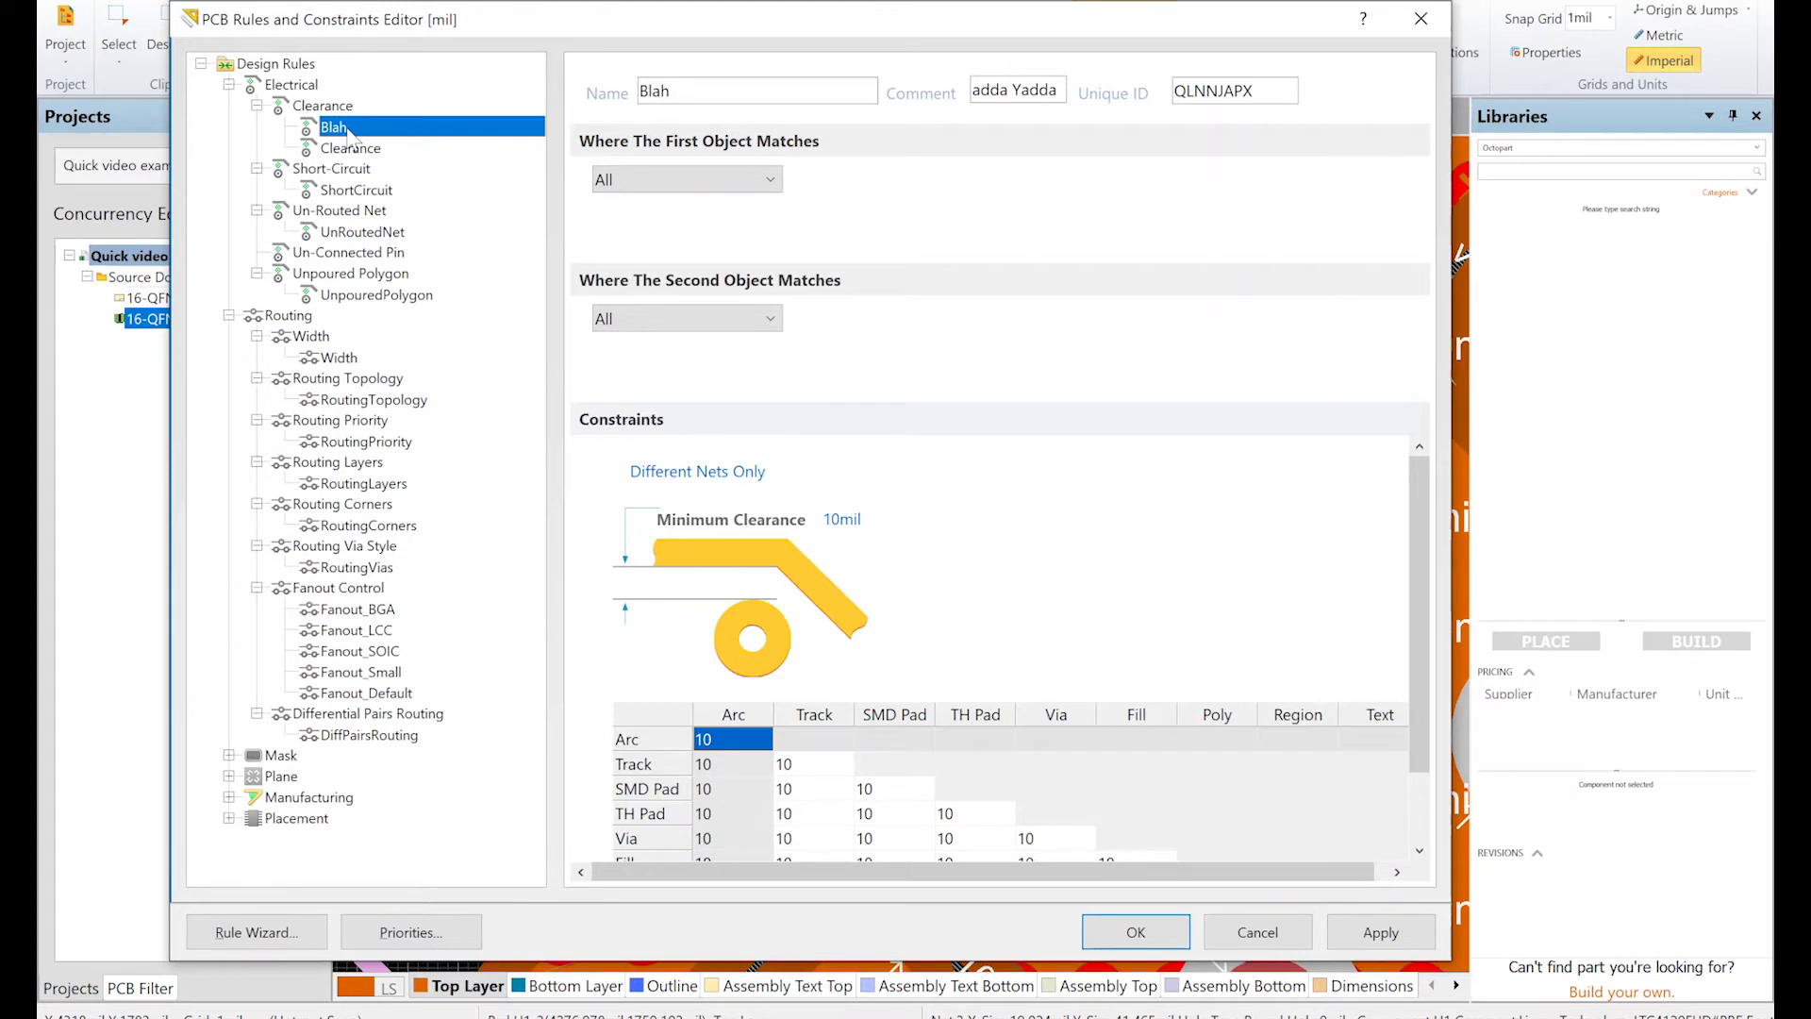
right_click(349, 135)
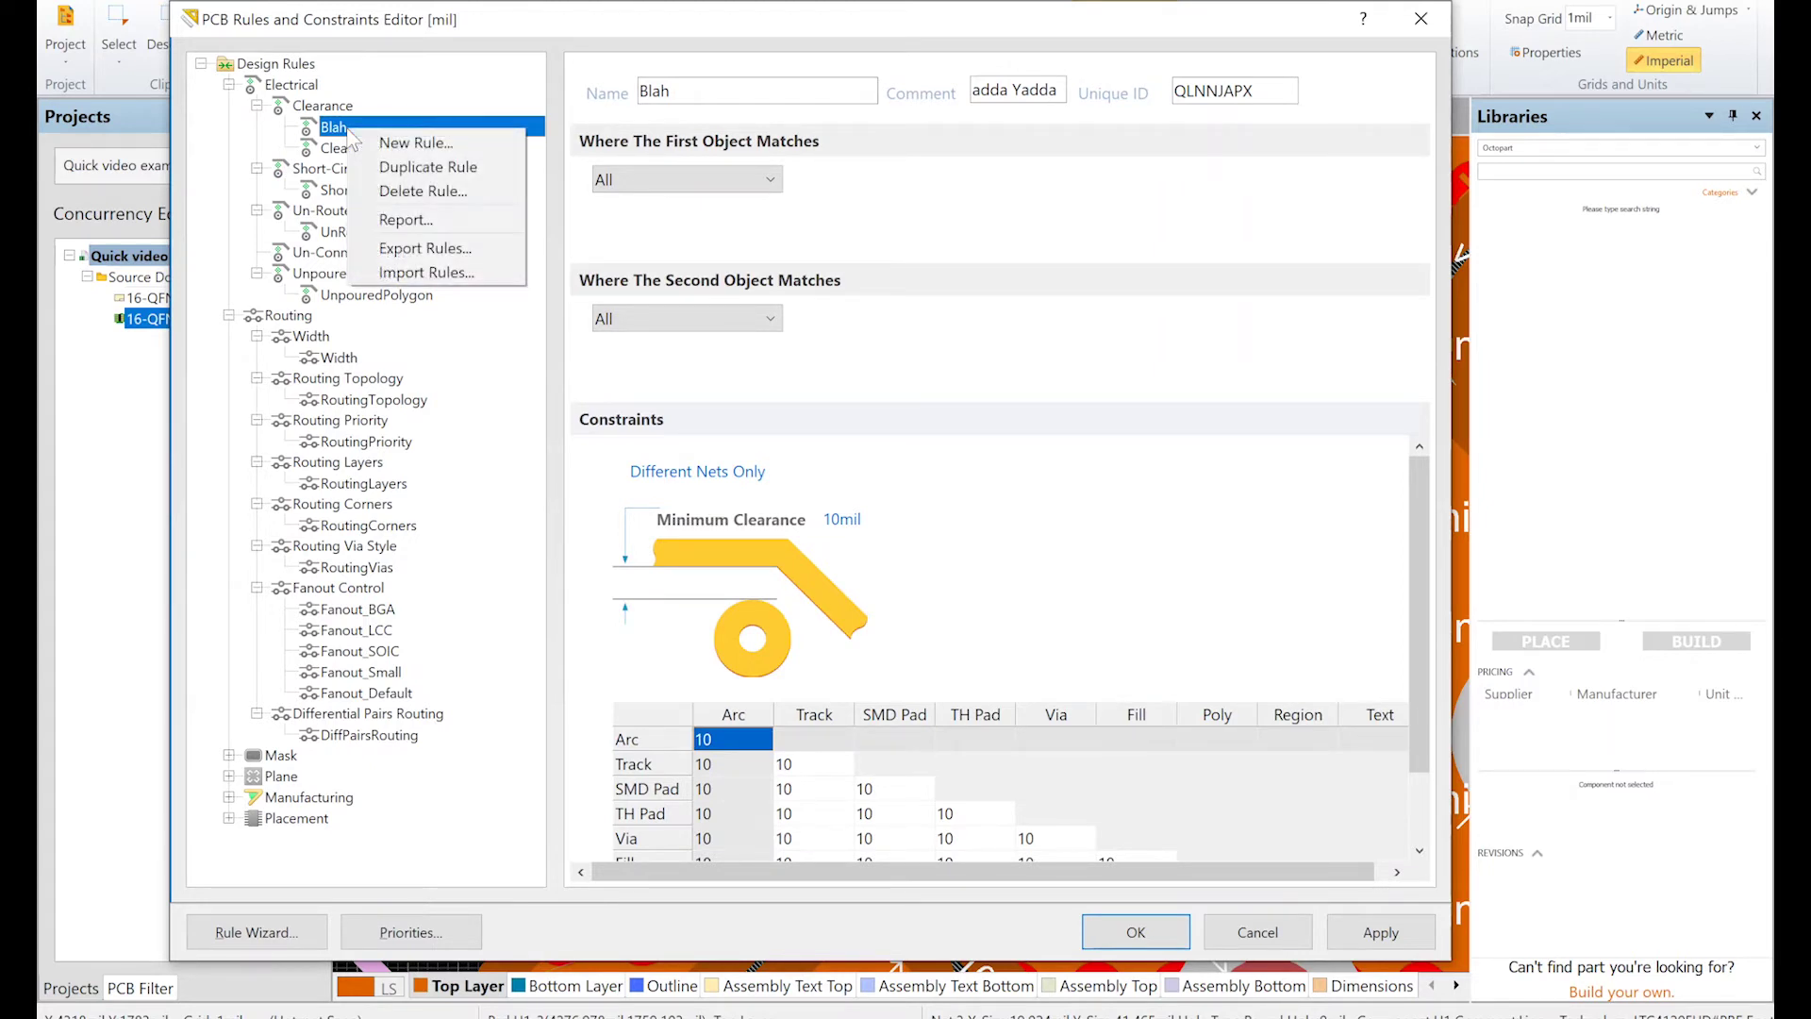
left_click(389, 191)
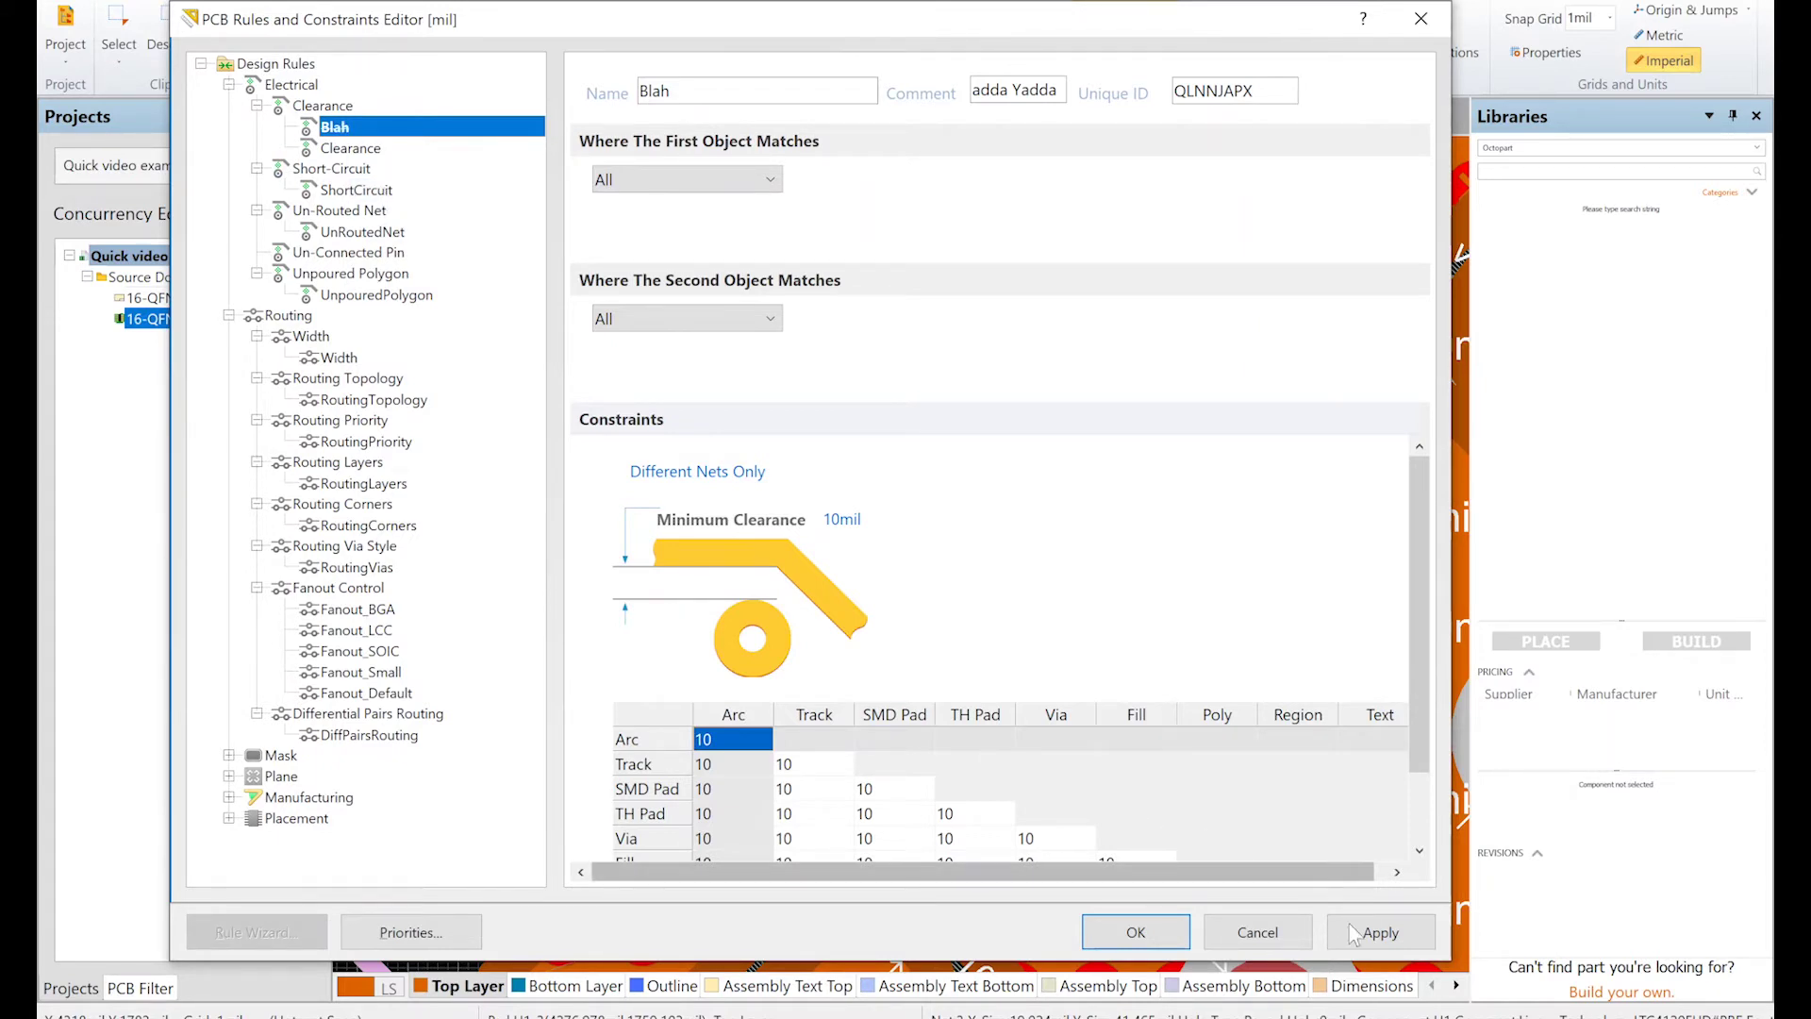
left_click(1386, 933)
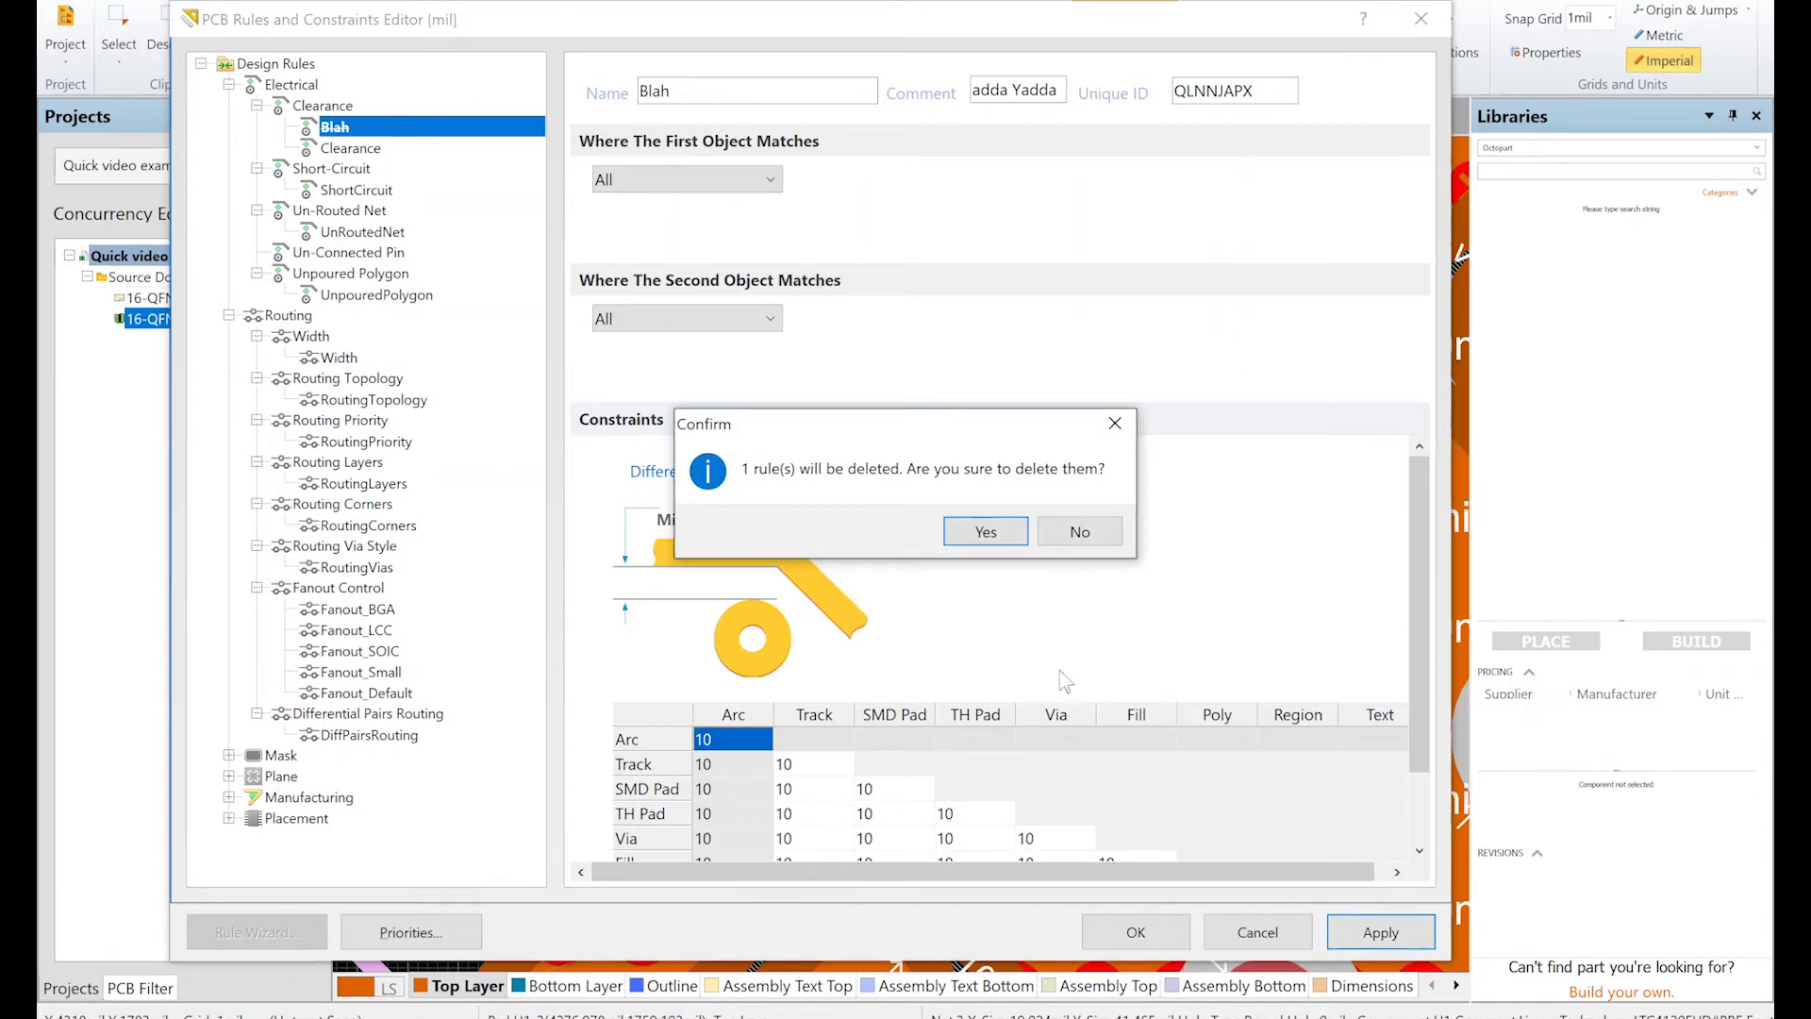
left_click(973, 530)
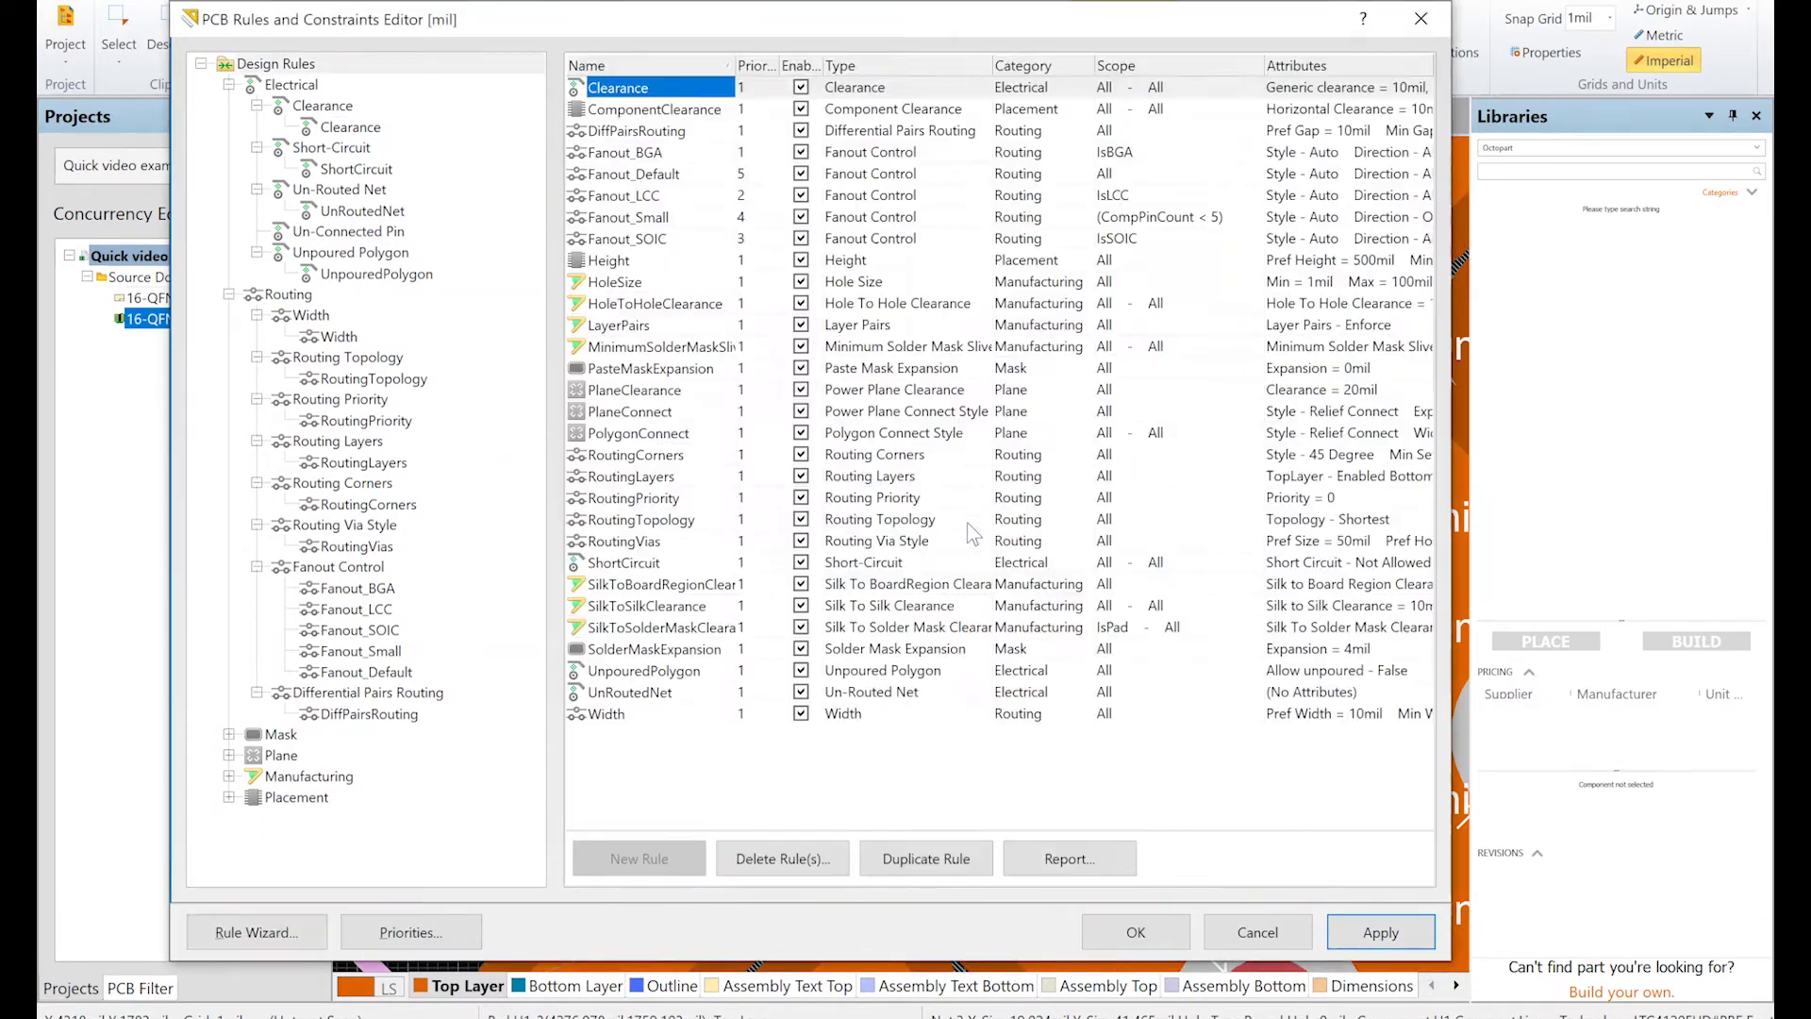
left_click(1152, 929)
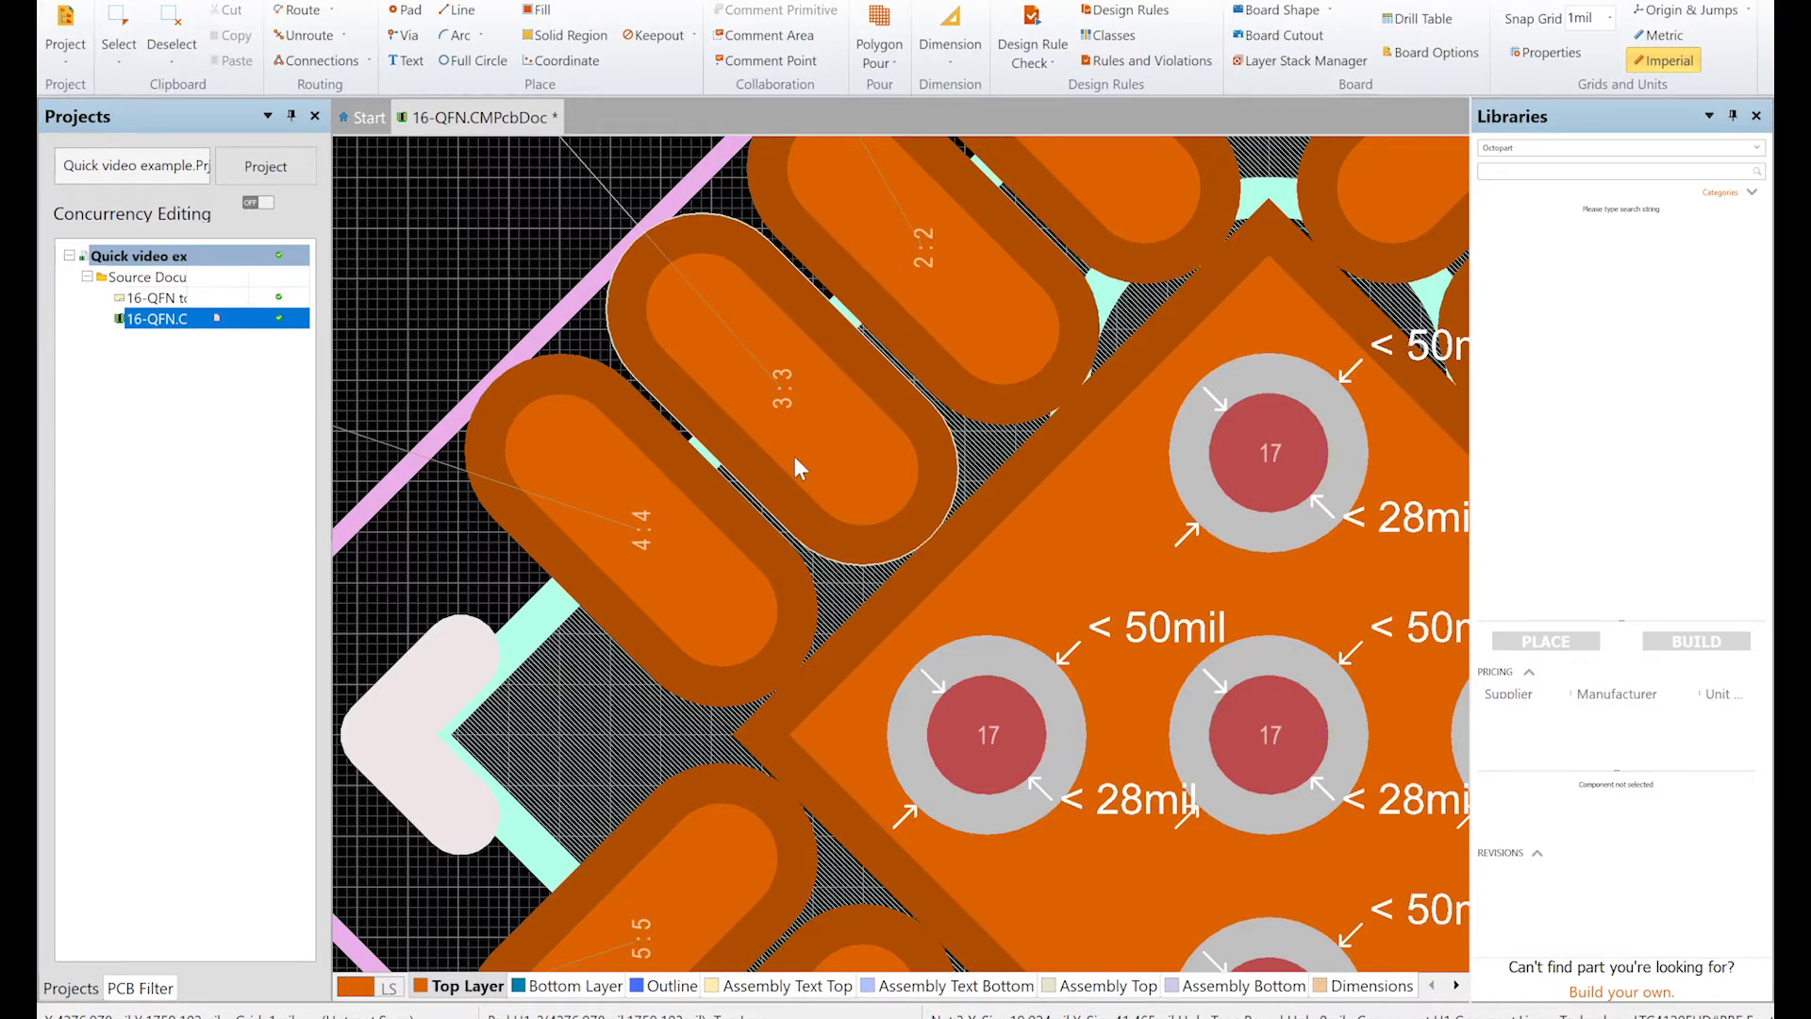
left_click(1123, 9)
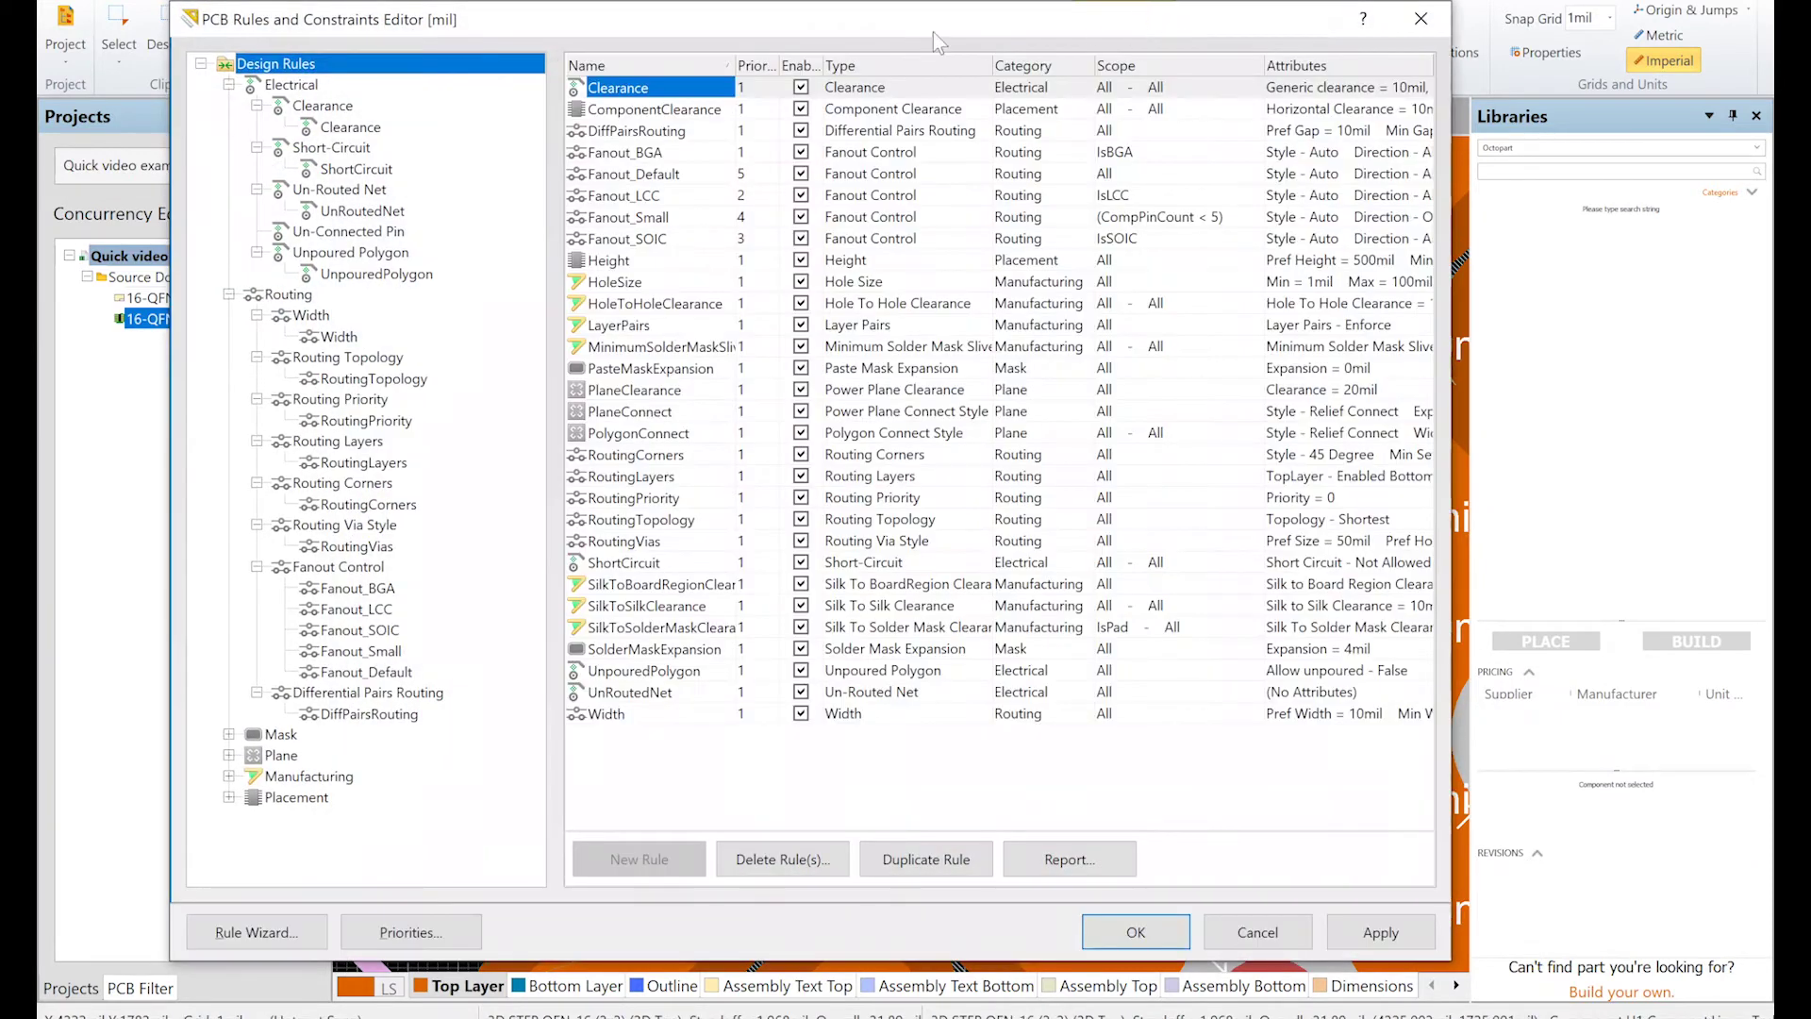
left_click(336, 129)
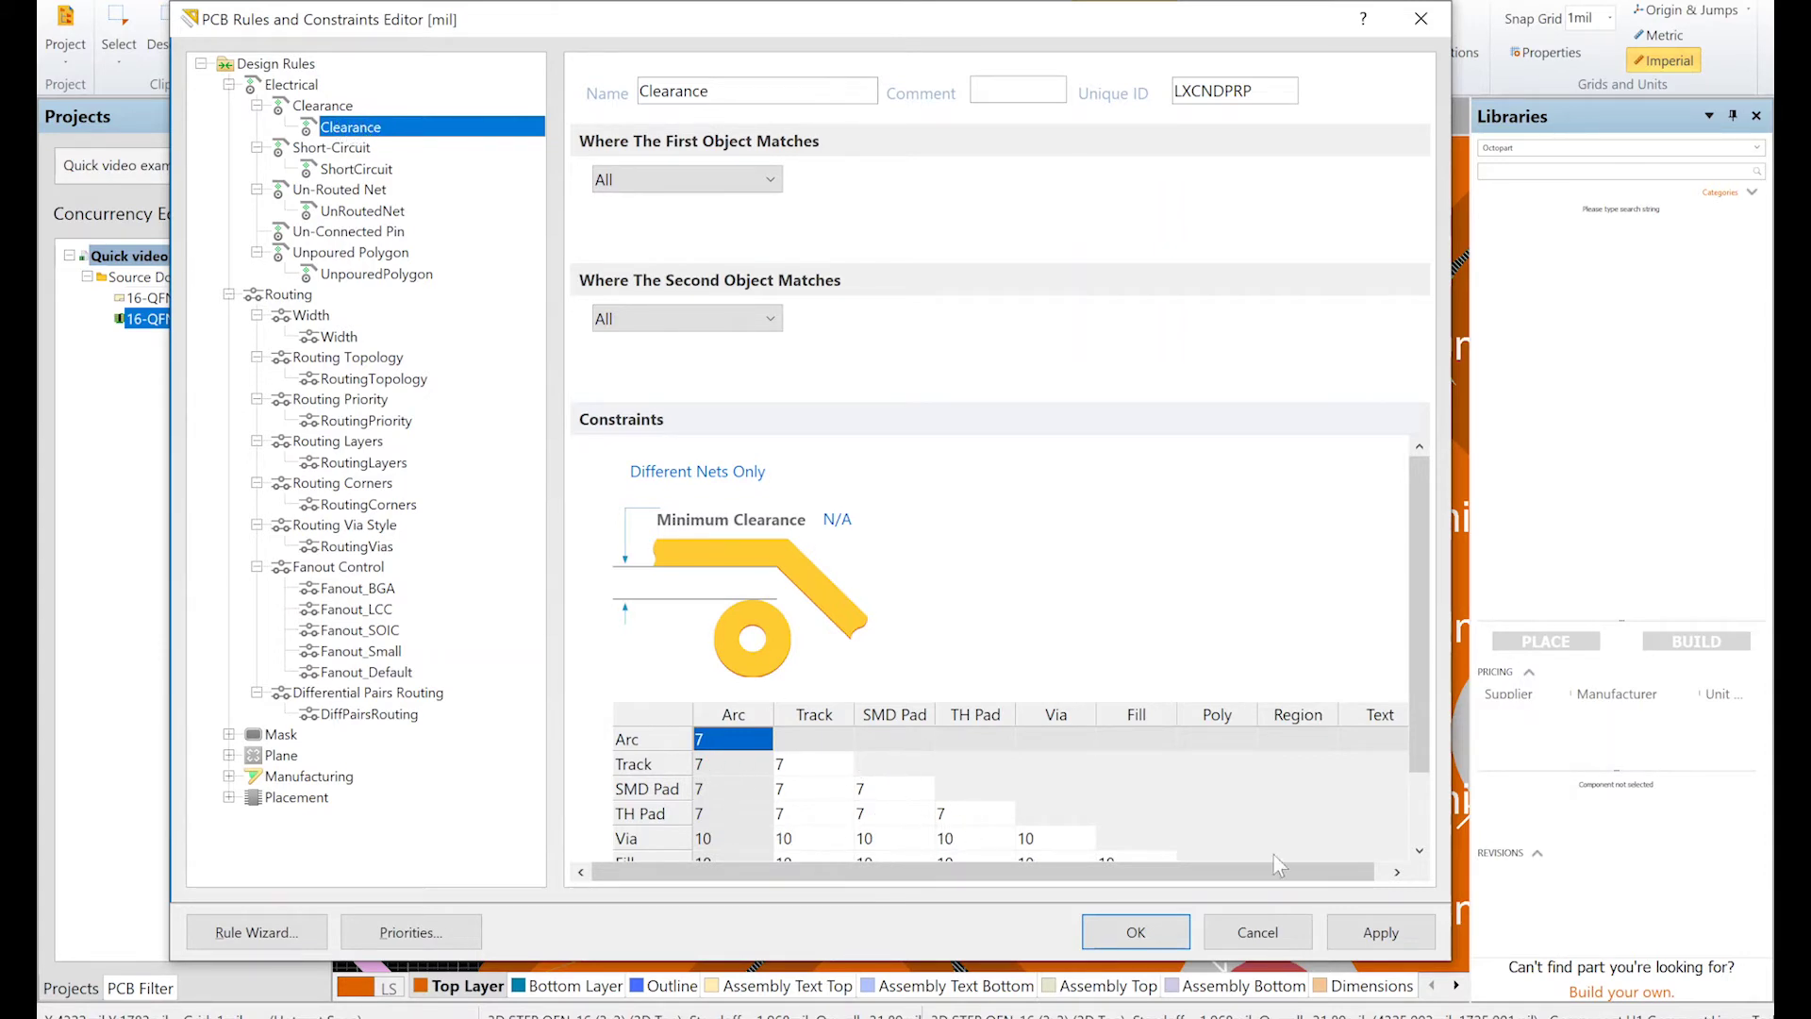
left_click(1160, 933)
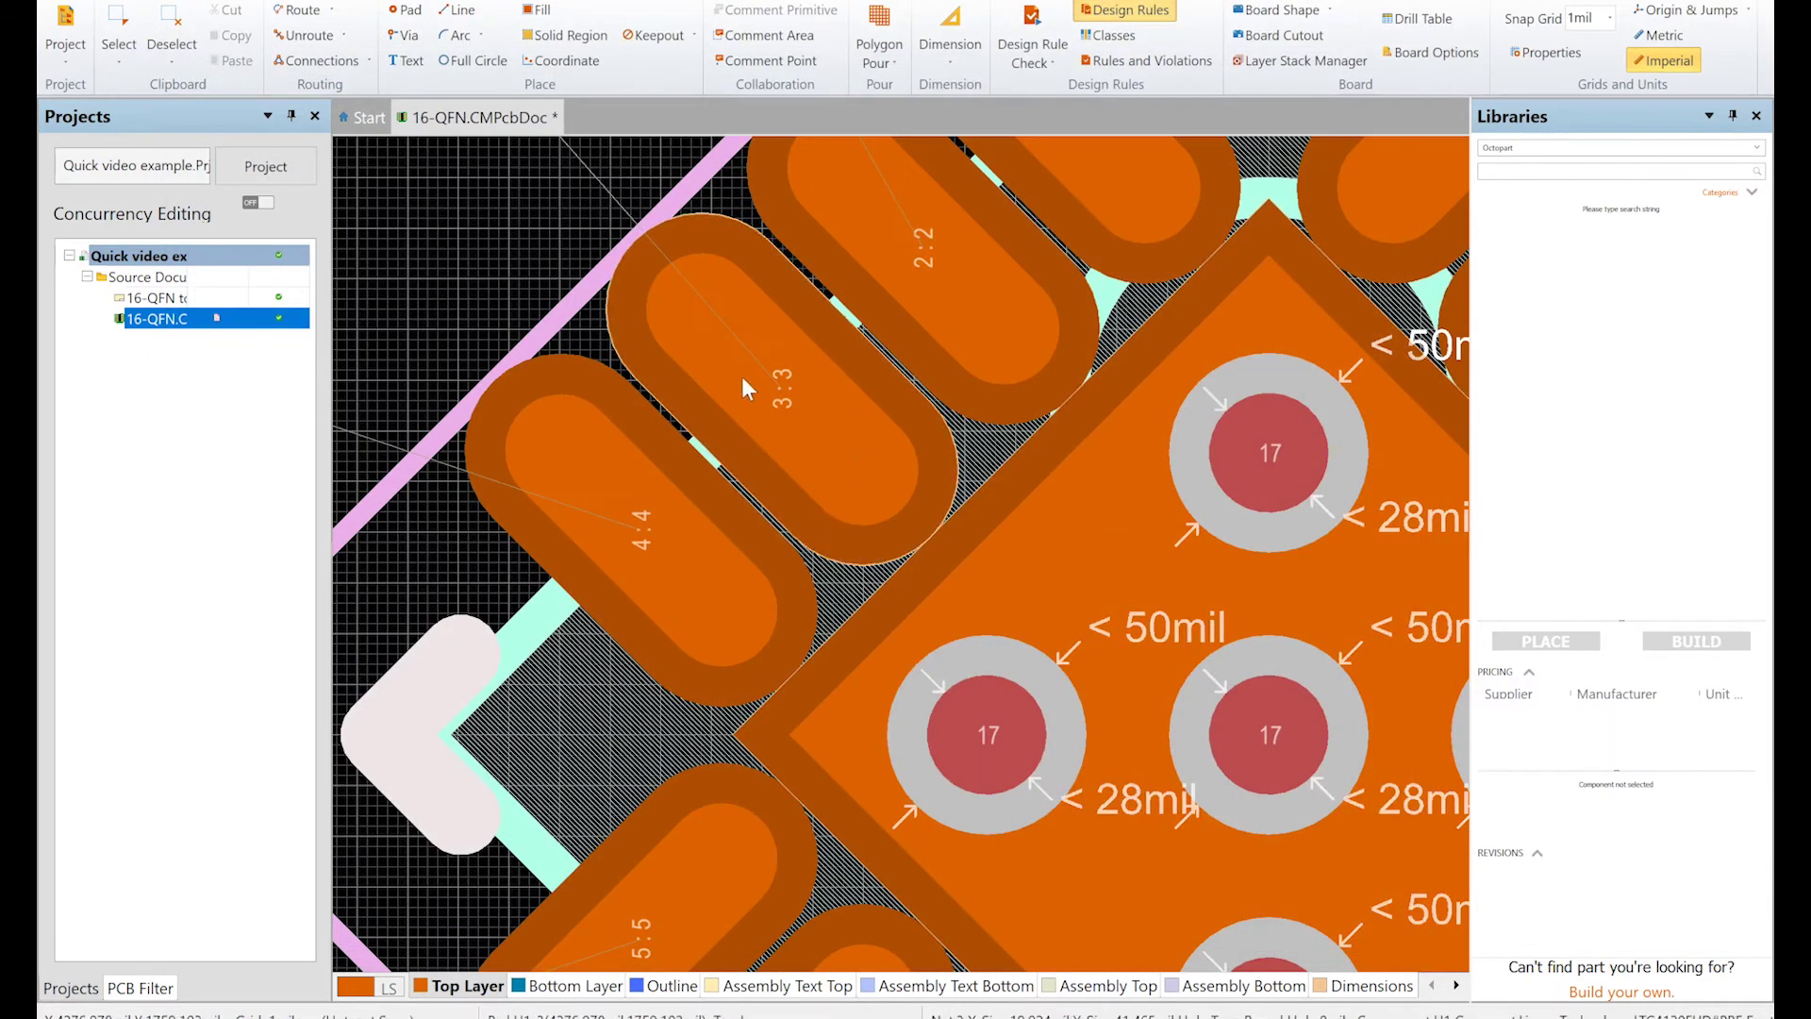
scroll(998, 447, "down", 3)
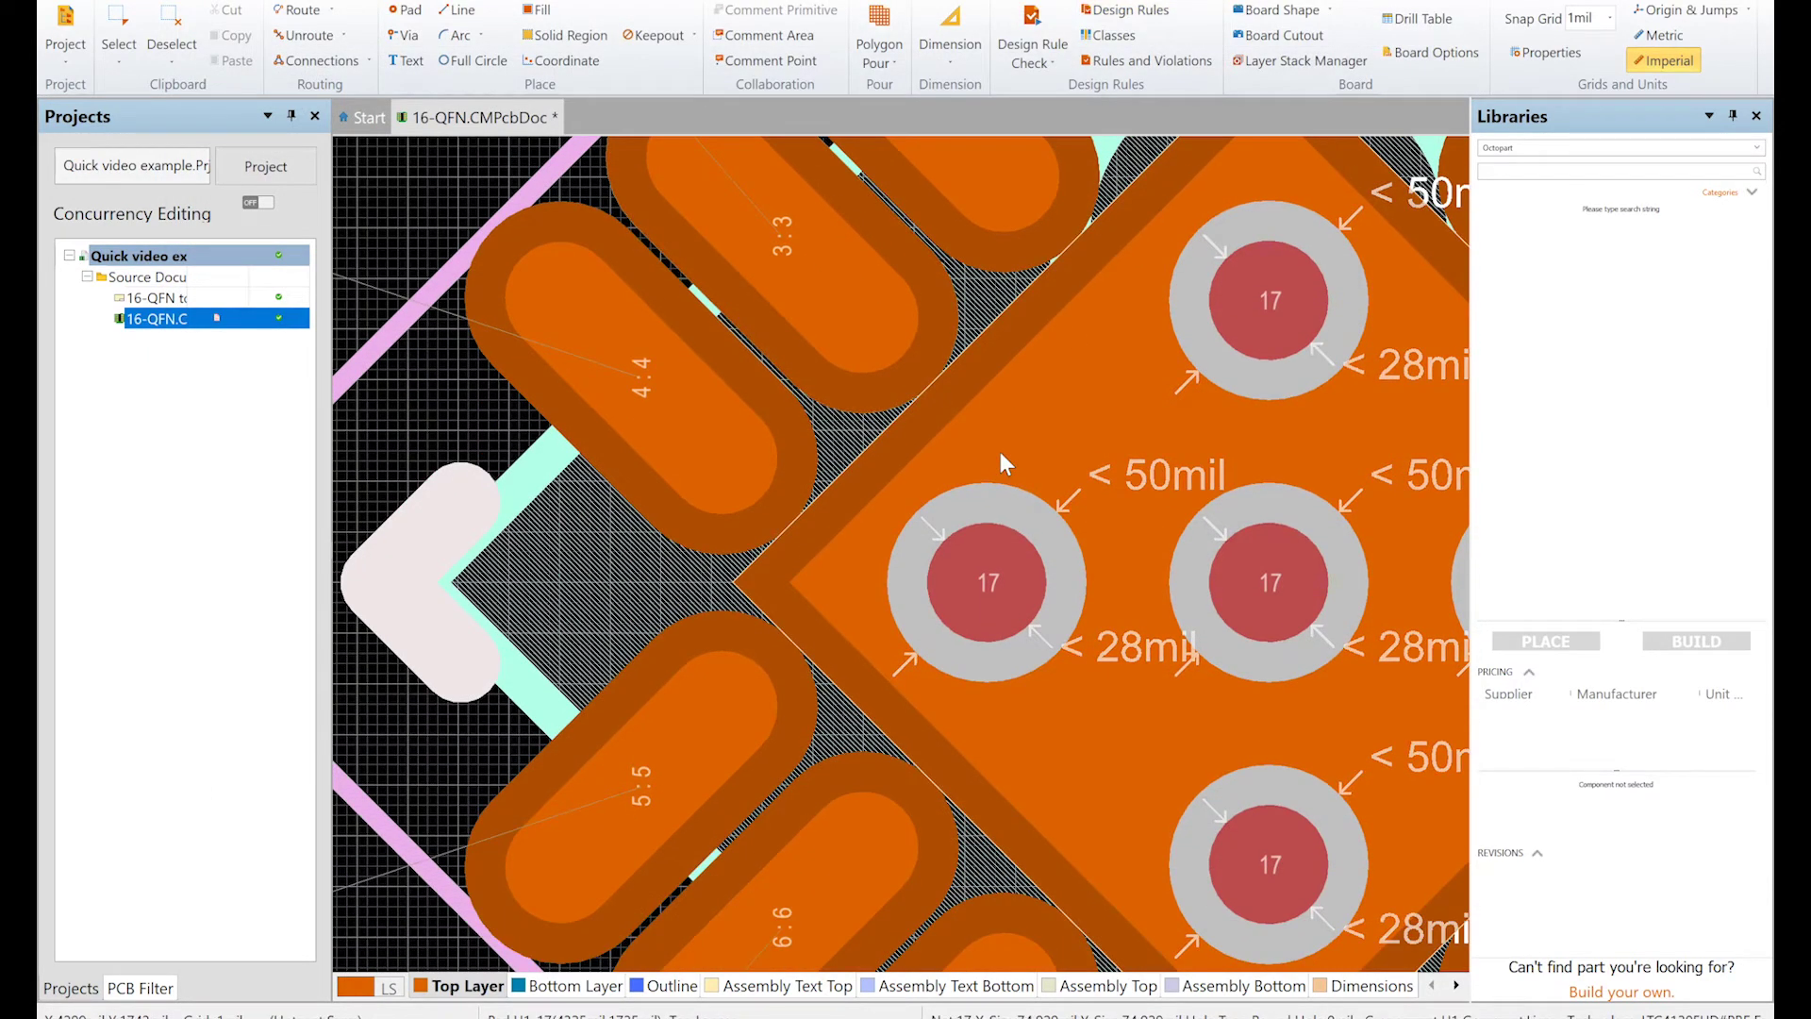
scroll(1001, 454, "right", 3, "shift")
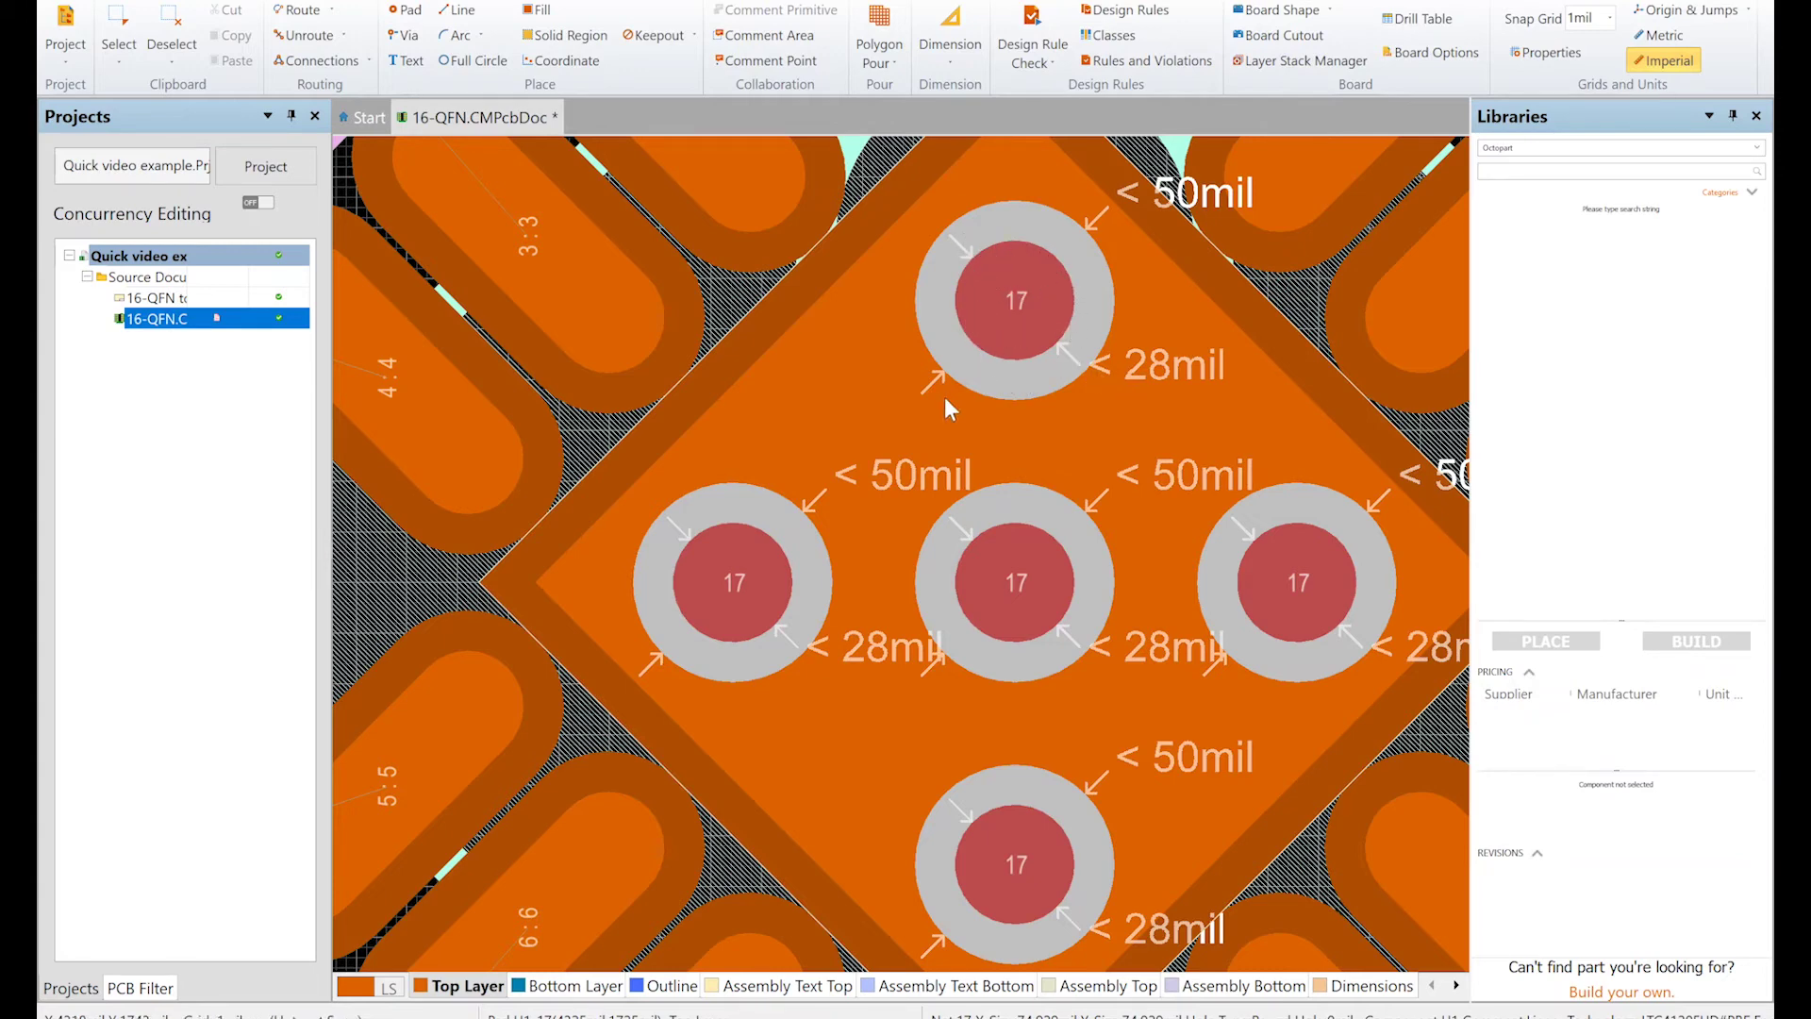
- Open the design rules and select RoutingVias: 50mil via diameter, 28mil hole size
scroll(943, 398, "down", 5, "ctrl")
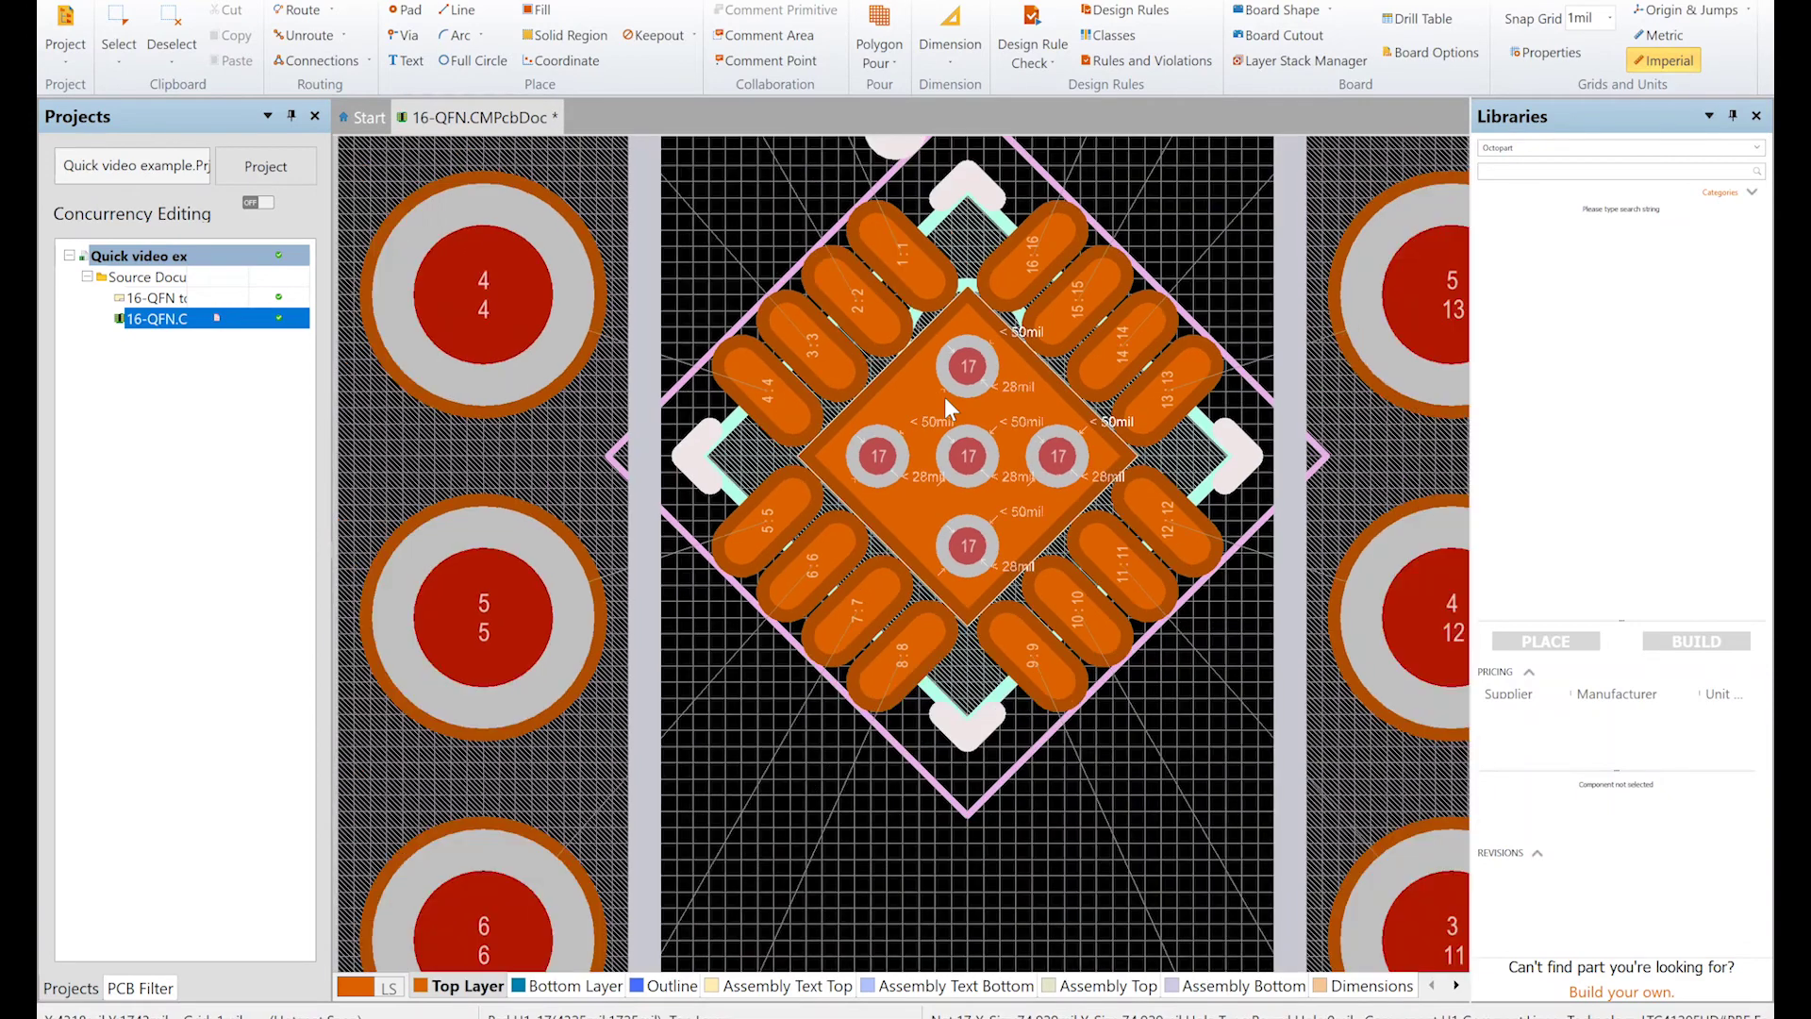
scroll(943, 397, "down", 2, "ctrl")
scroll(943, 396, "up", 5, "ctrl")
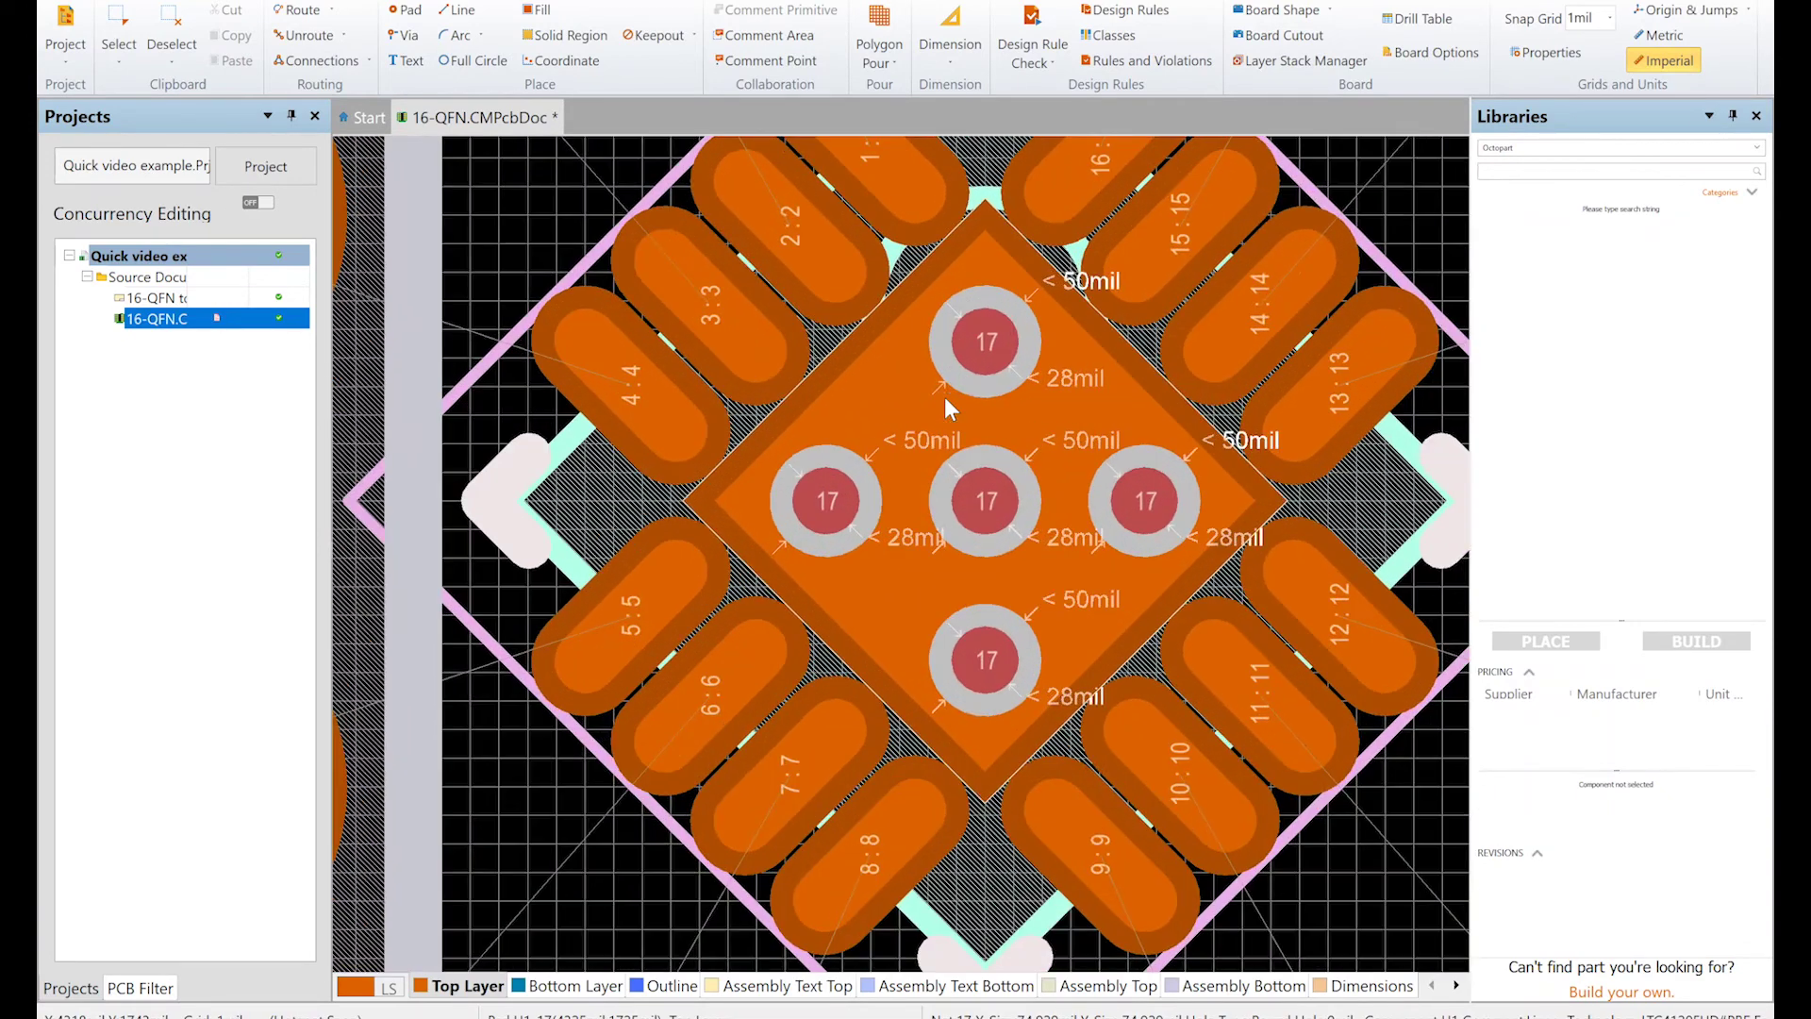
scroll(943, 396, "up", 1, "ctrl")
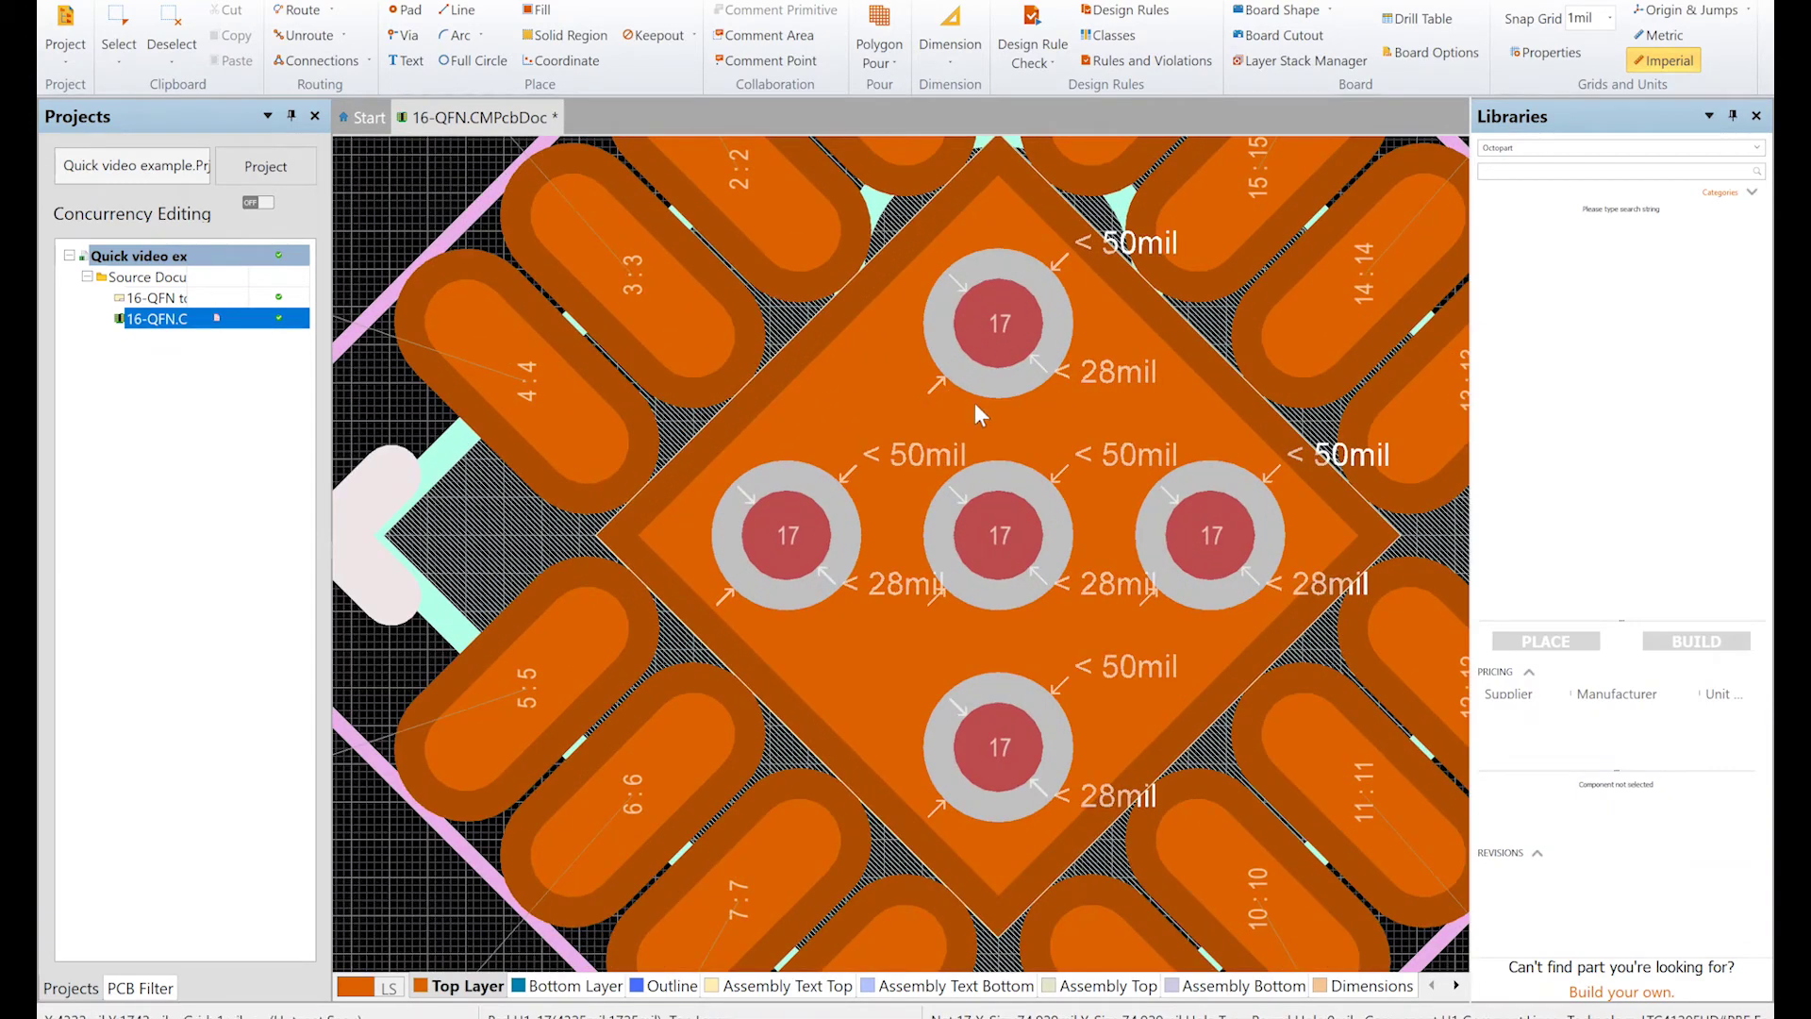
scroll(975, 403, "up", 1, "ctrl")
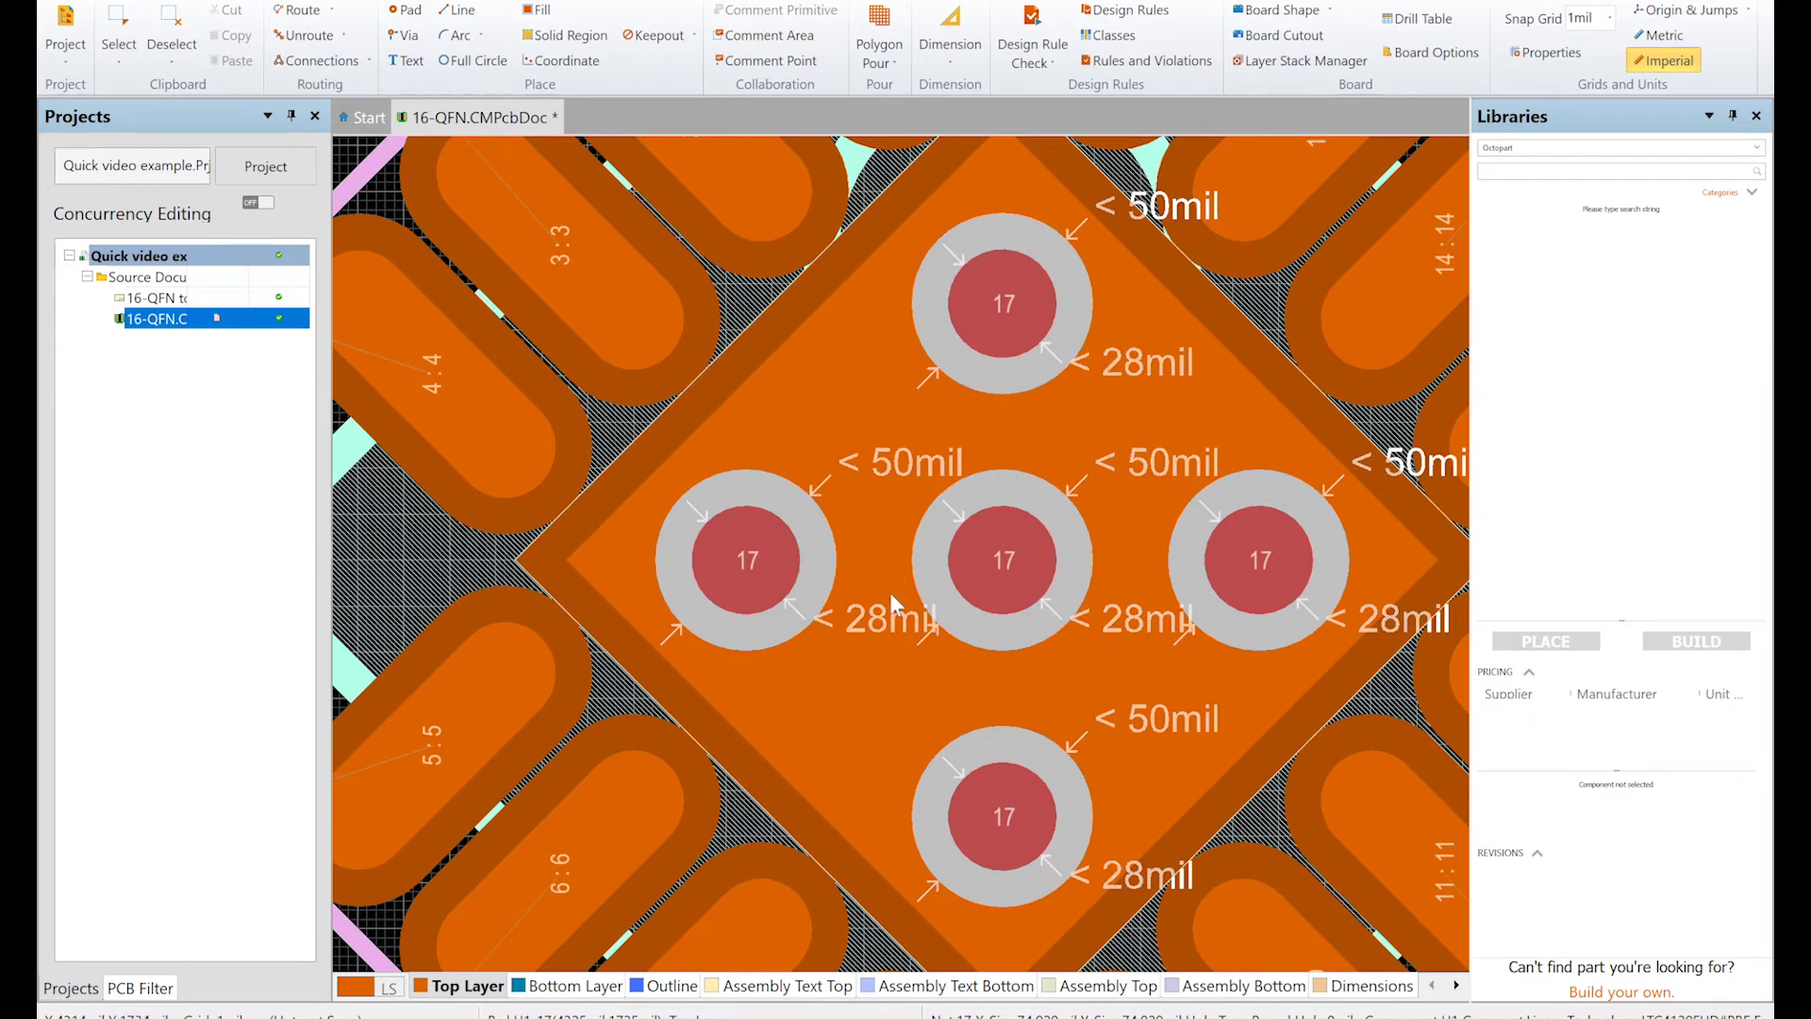
left_click(1145, 12)
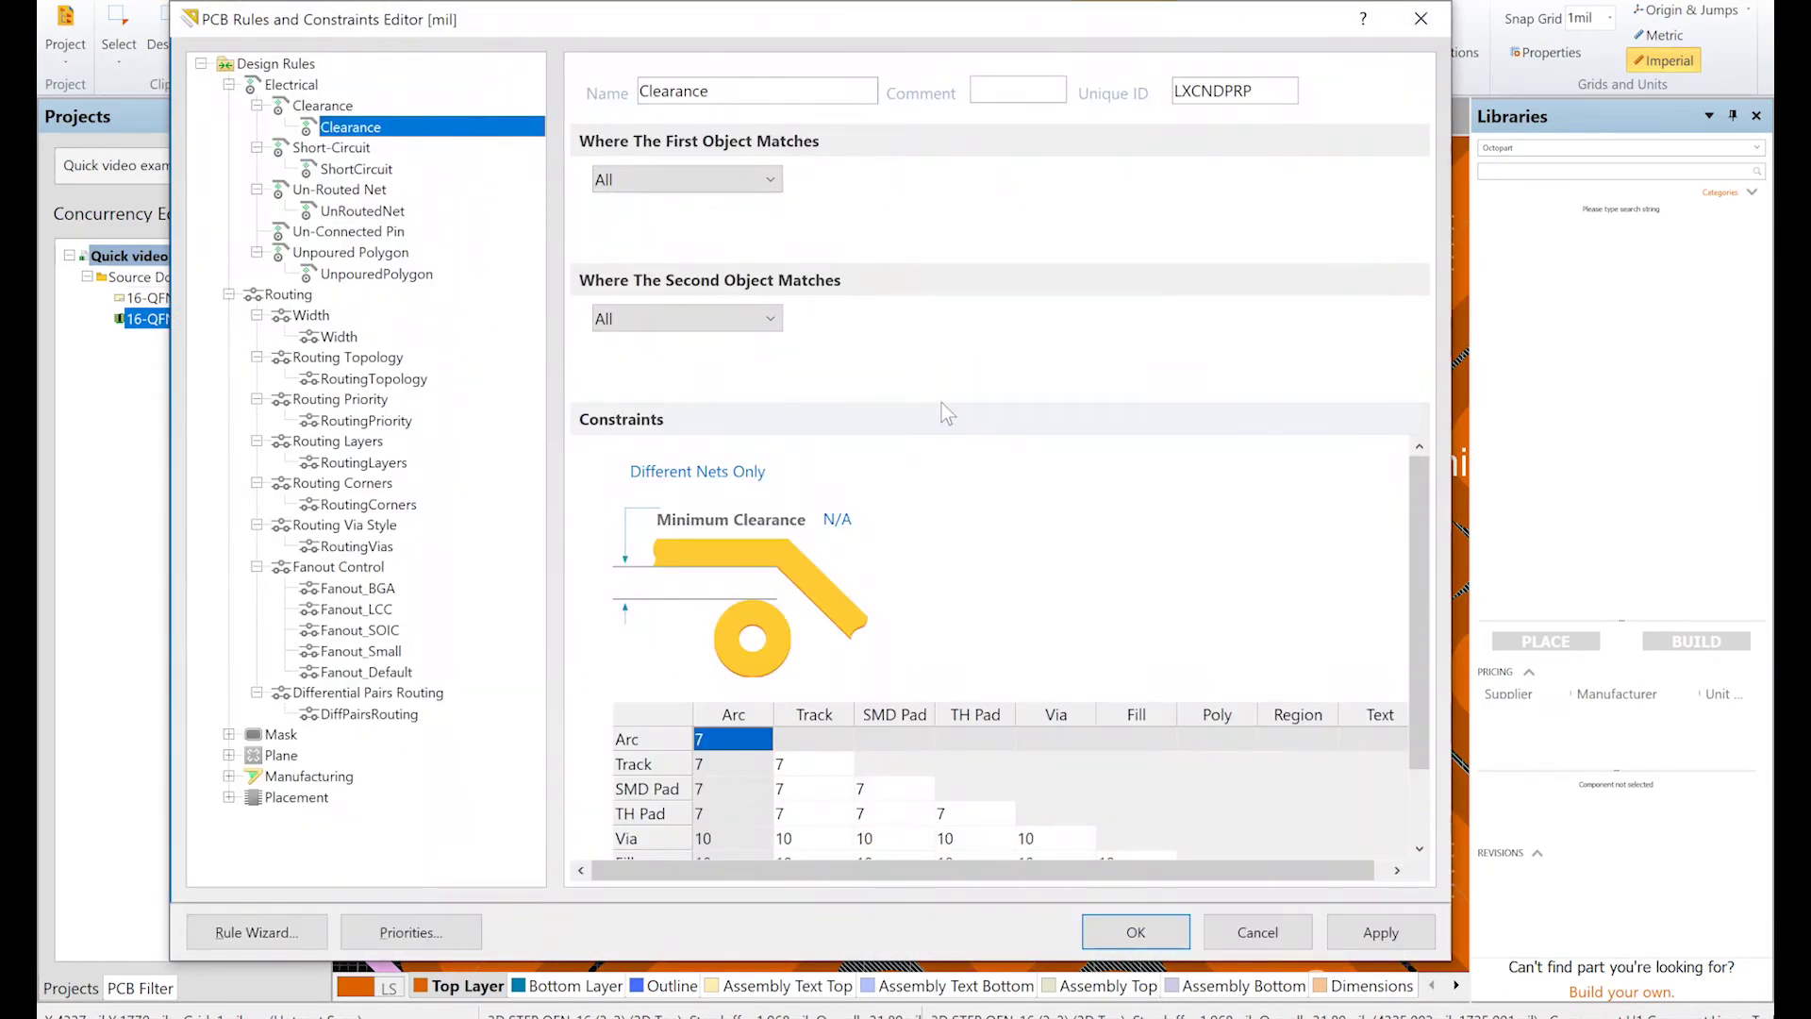
left_click(347, 549)
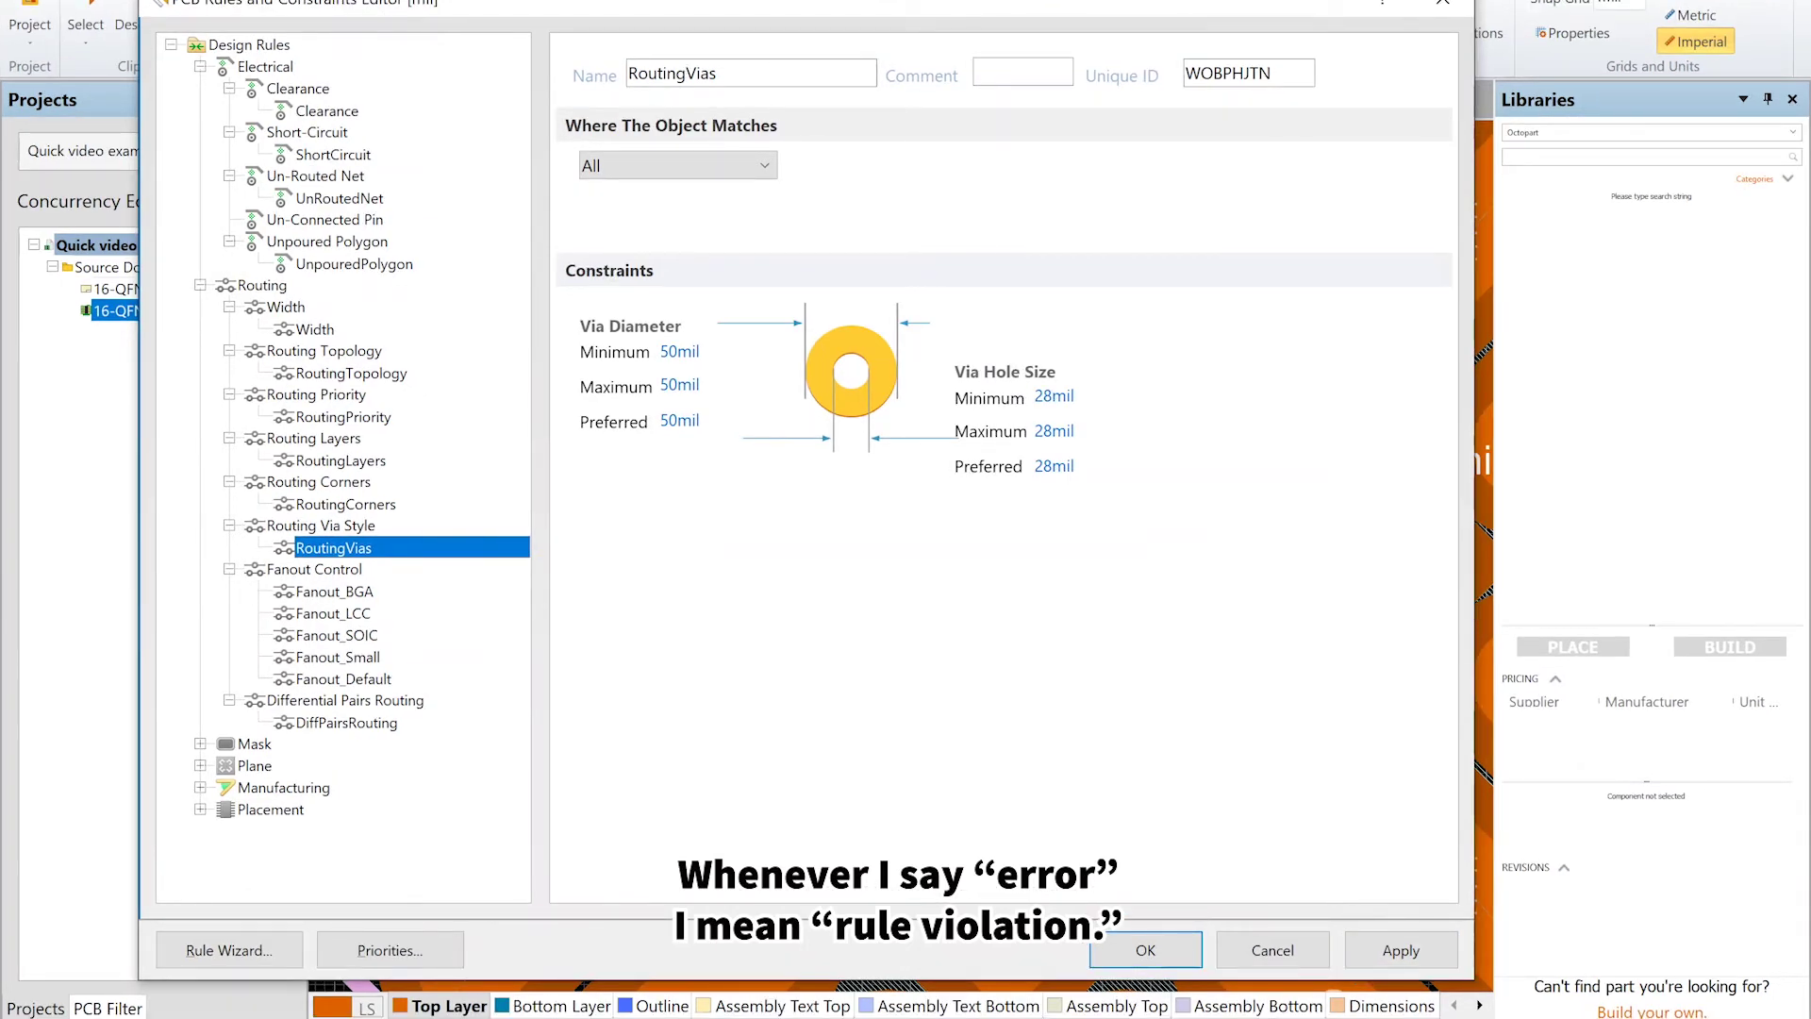
- On JLCPCB's capabilities page, collapse Minimum clearance and review the Drill/Hole Size table
left_click(754, 906)
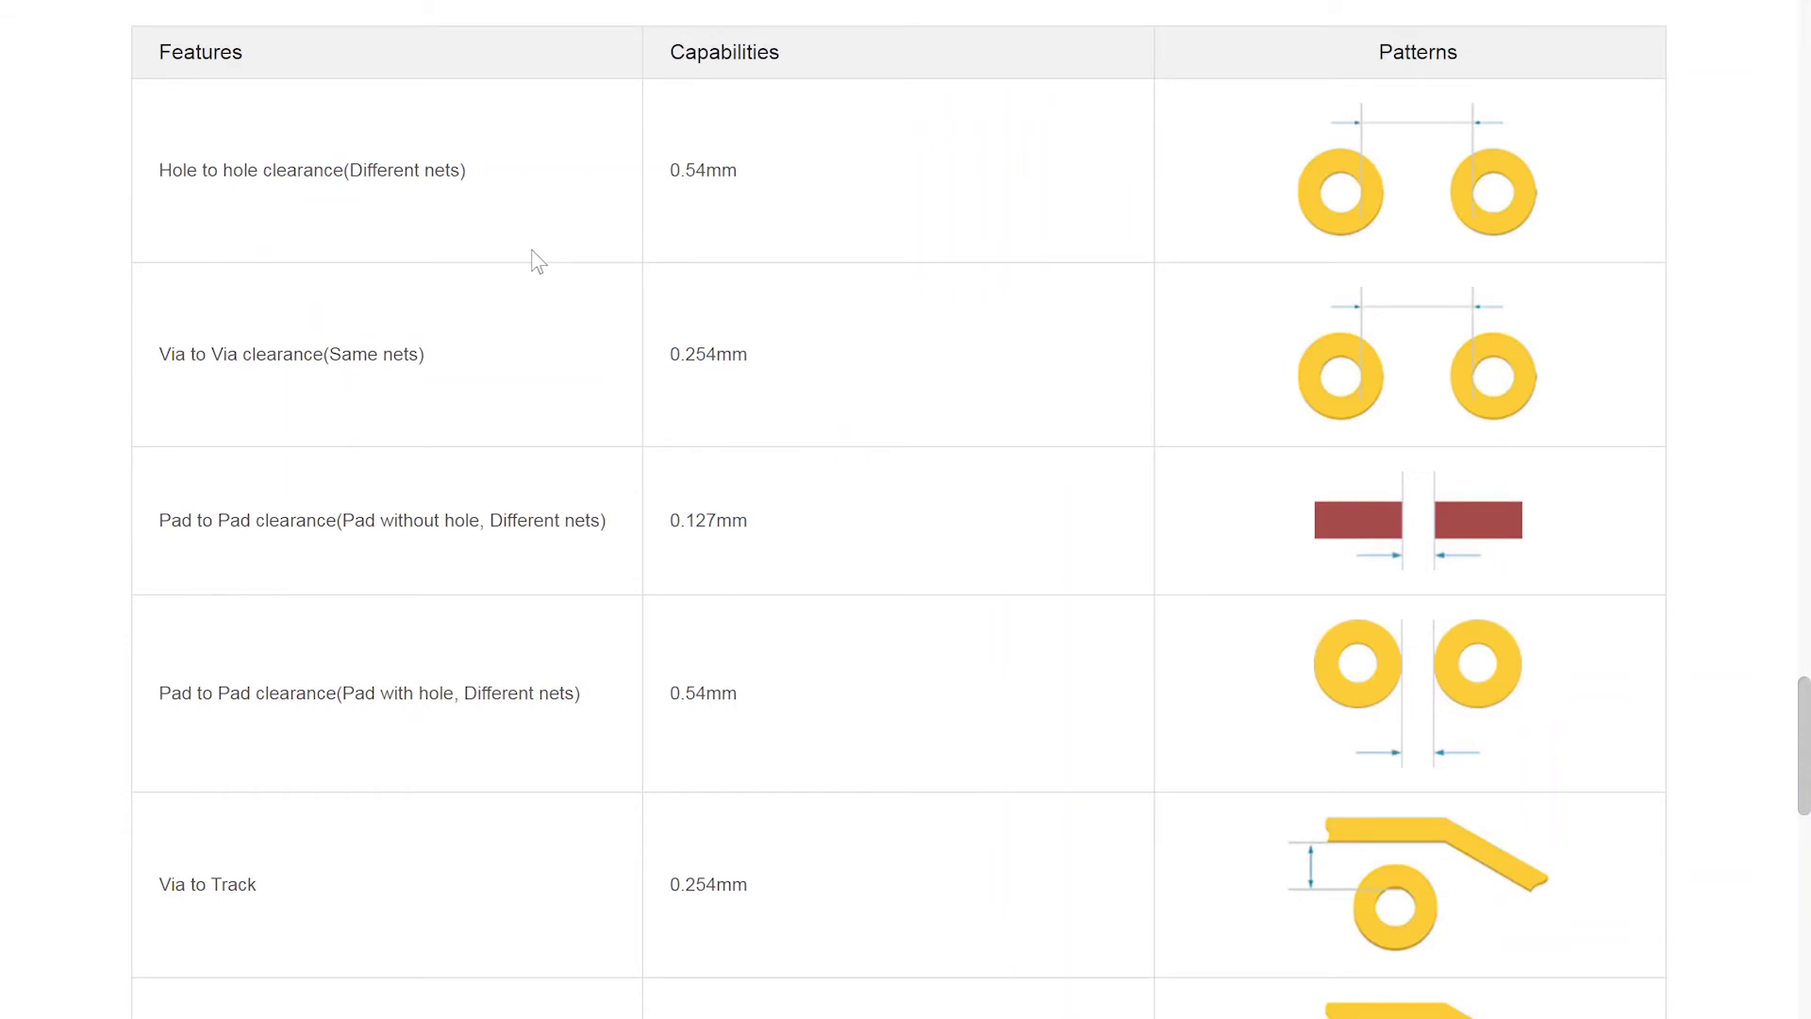
scroll(699, 257, "up", 4)
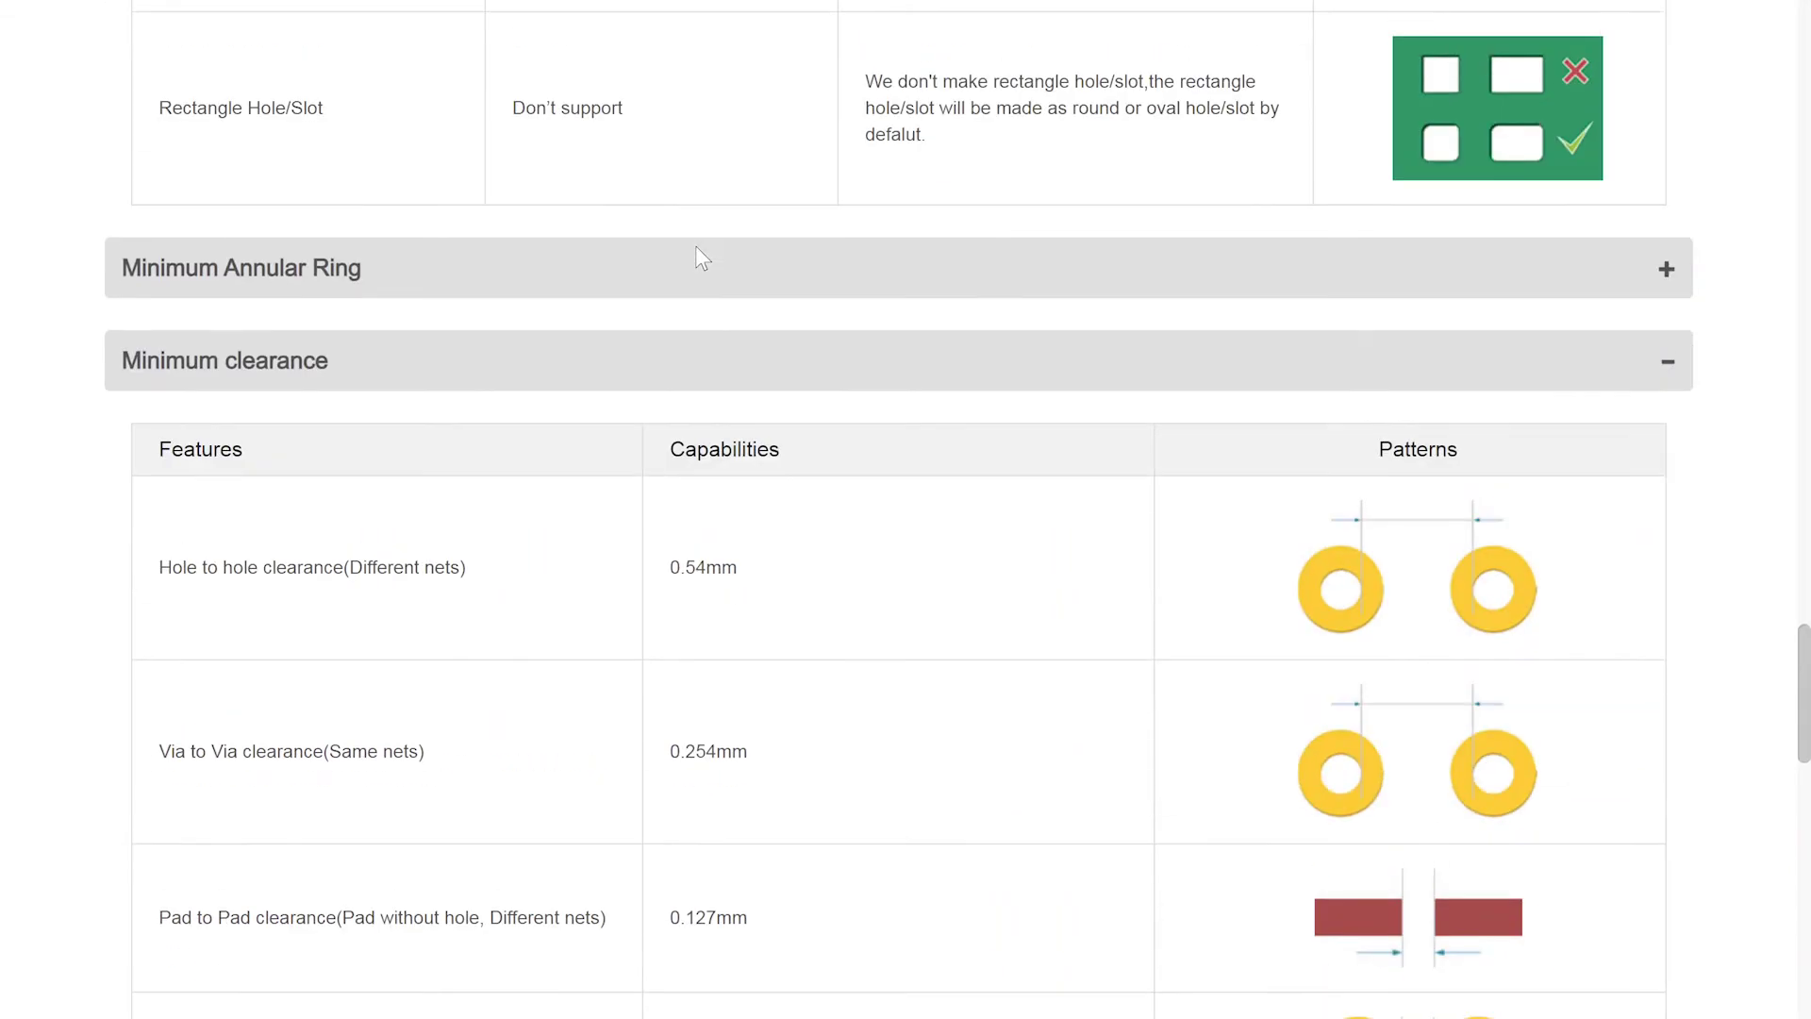
left_click(434, 365)
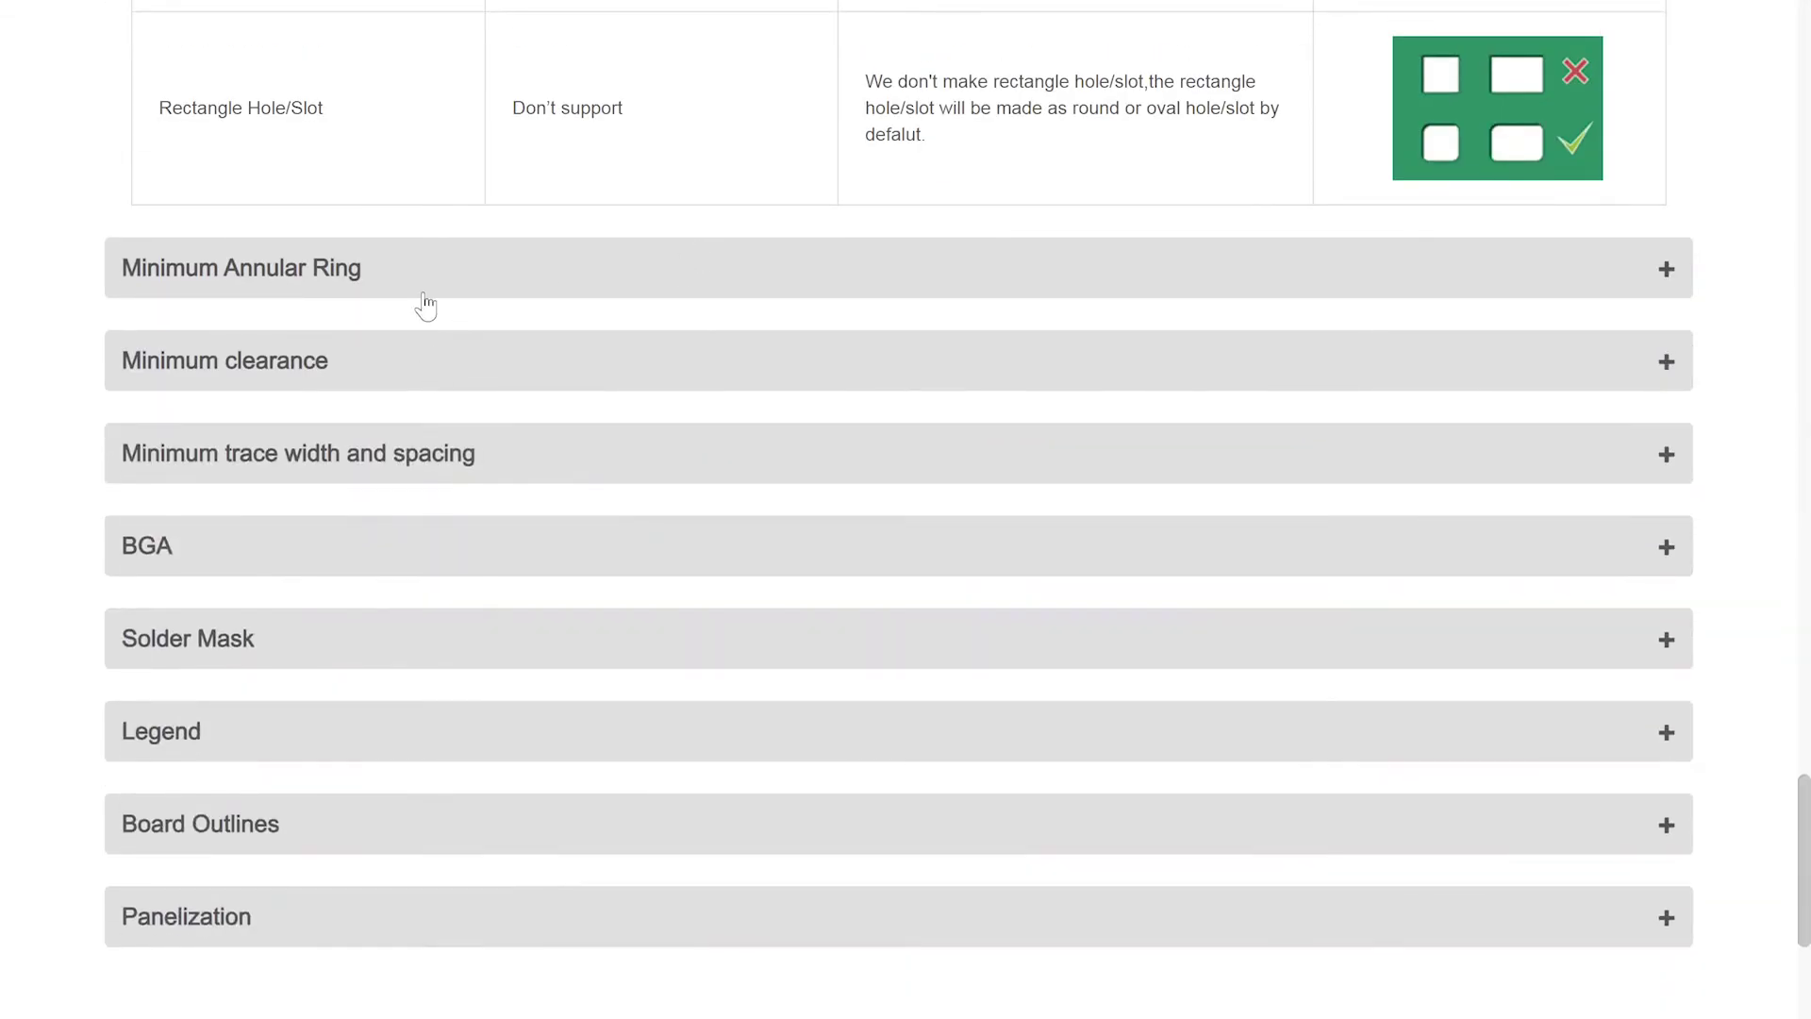
scroll(413, 459, "up", 1)
scroll(413, 460, "up", 2)
scroll(409, 456, "down", 4)
scroll(501, 456, "up", 20)
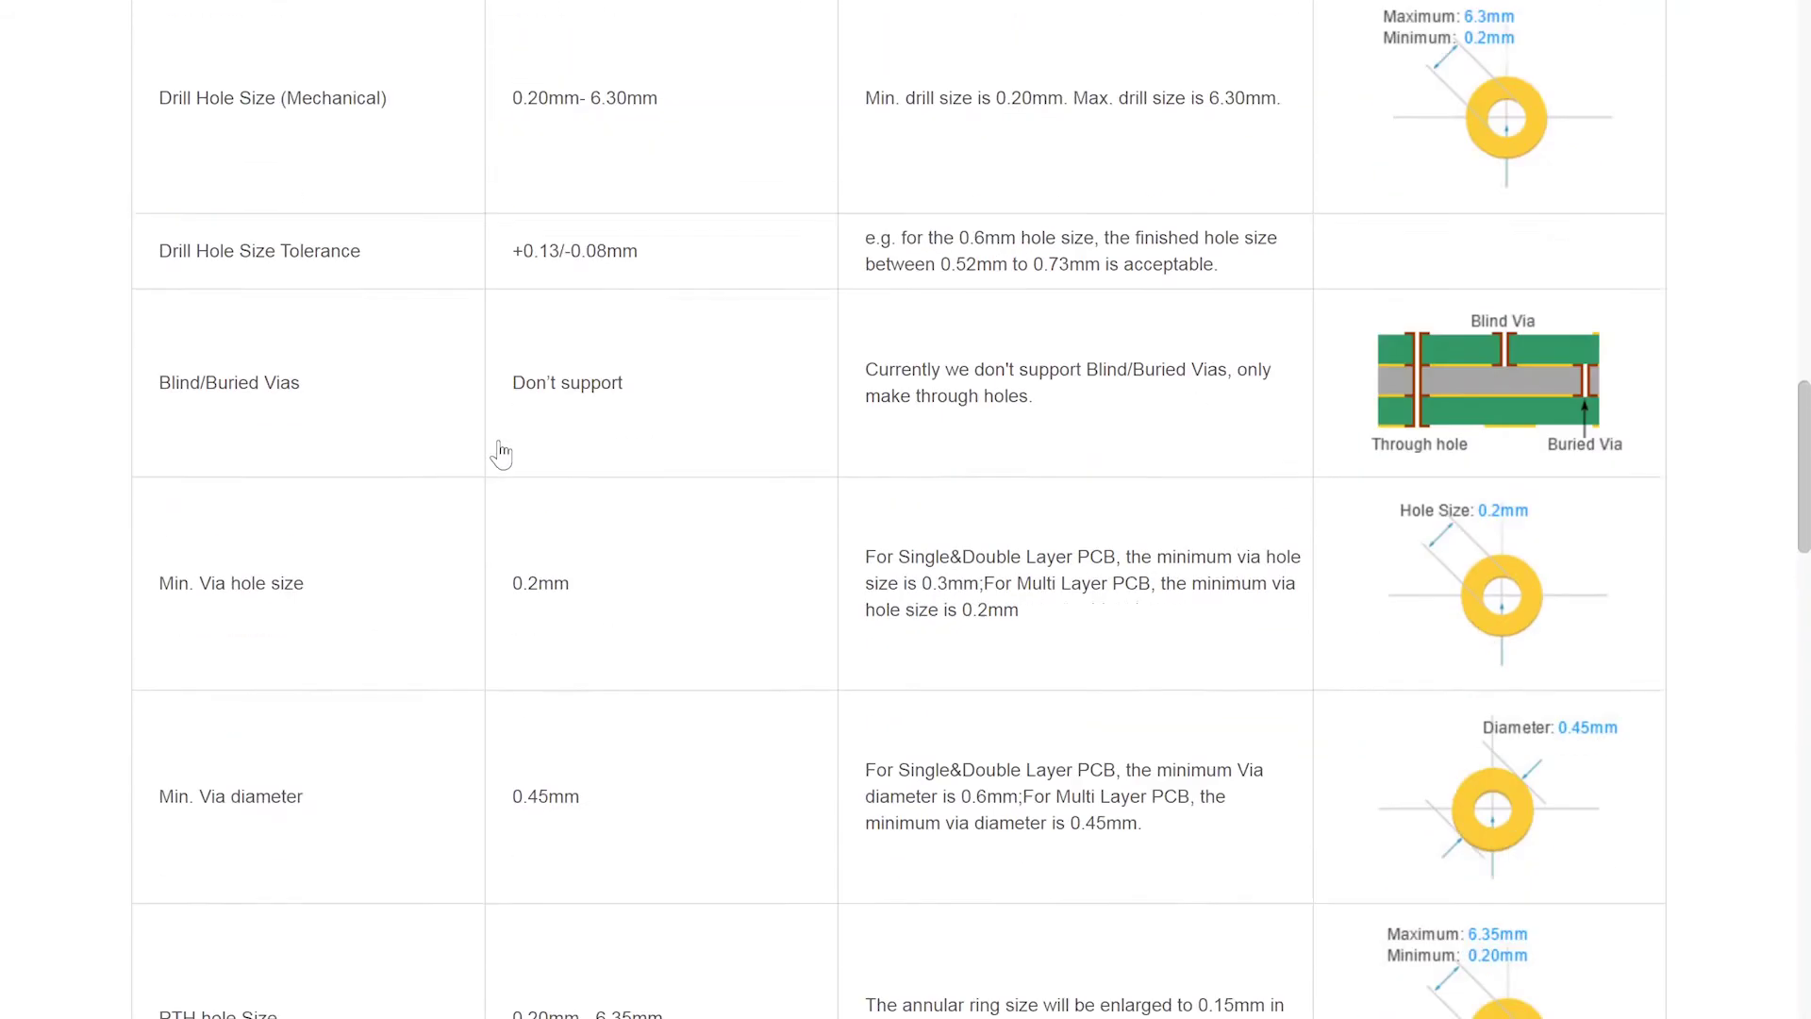
scroll(500, 451, "up", 3)
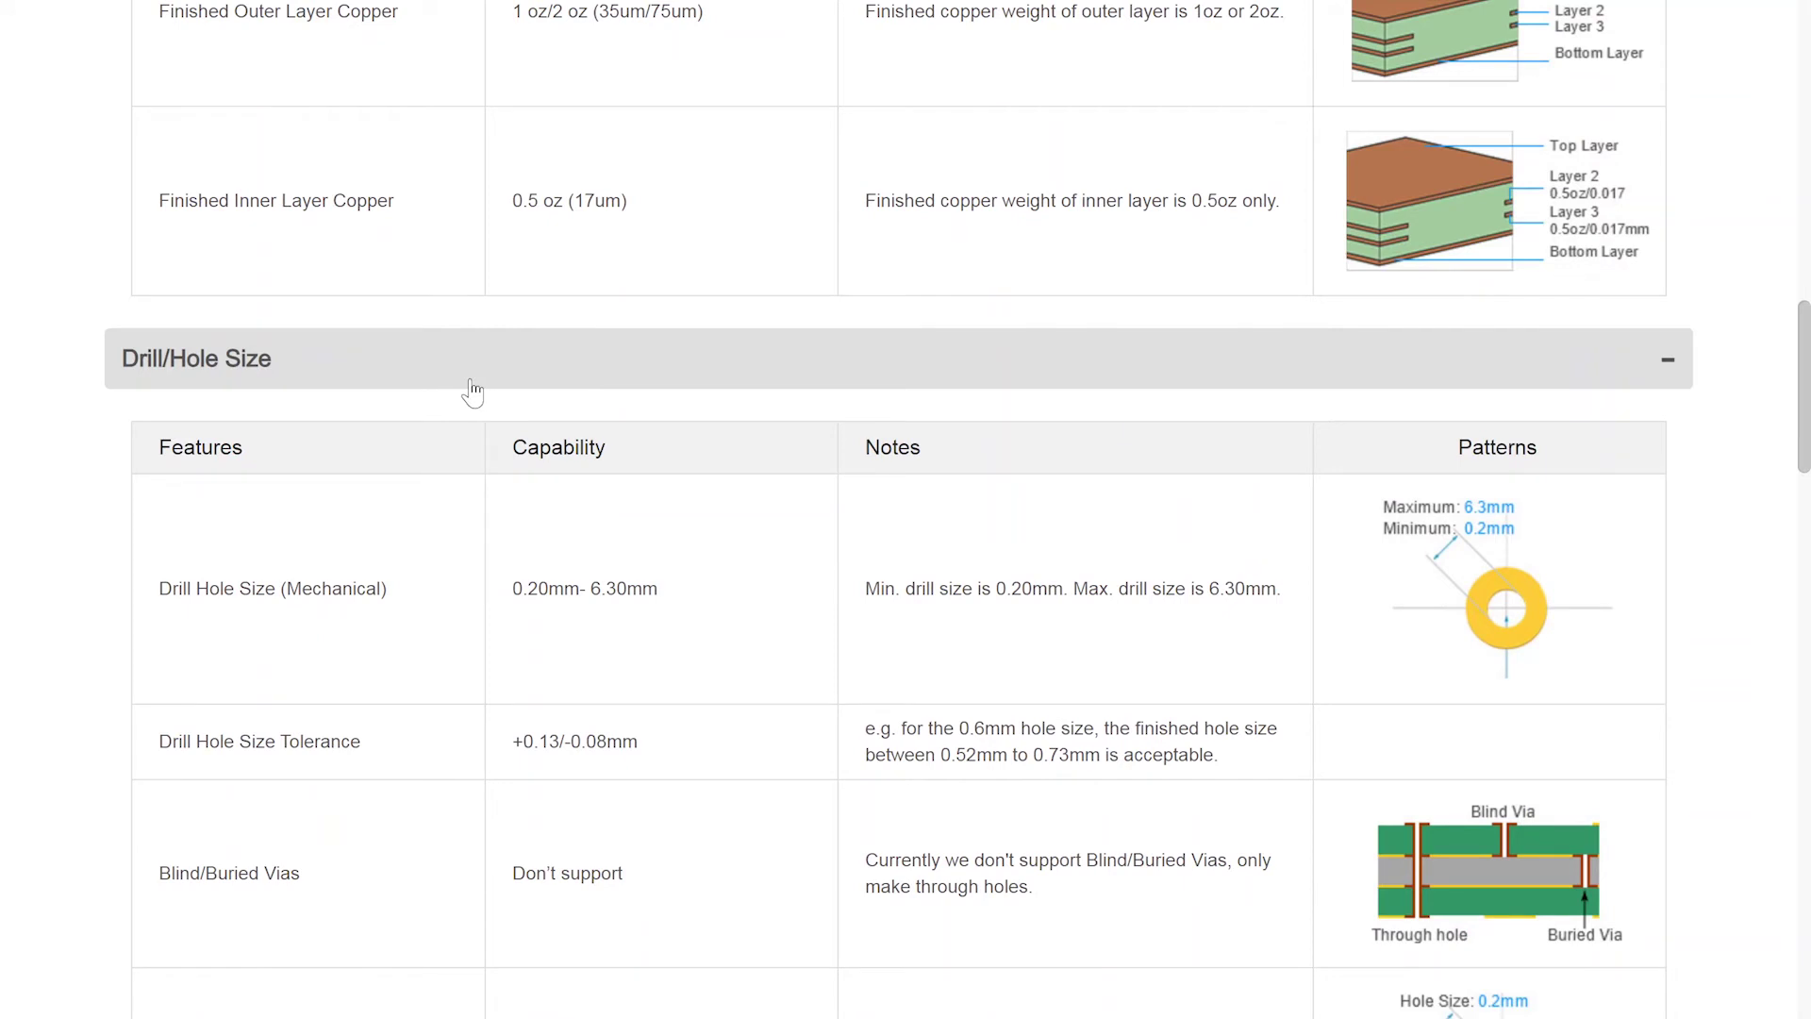
scroll(473, 391, "down", 5)
scroll(473, 391, "up", 2)
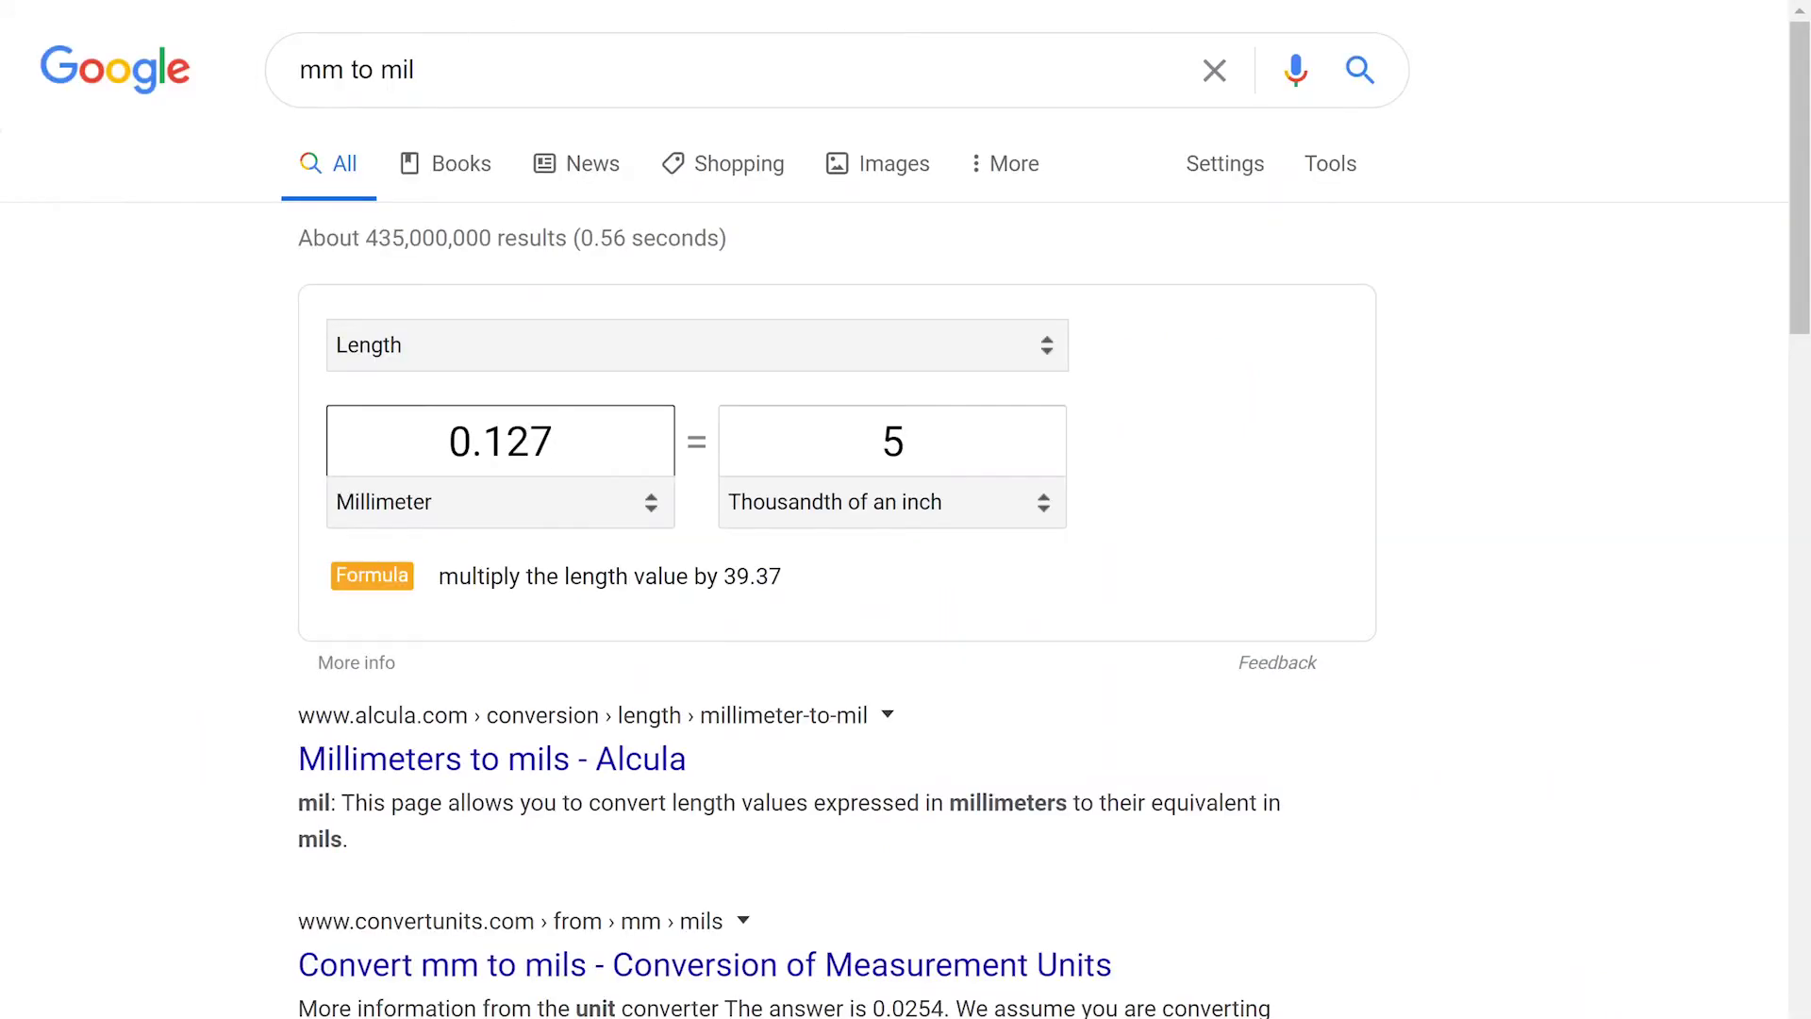
- Convert 0.2 mm to mils (7.87402 mil) in Google's converter
key("BackSpace")
key("BackSpace")
key("BackSpace")
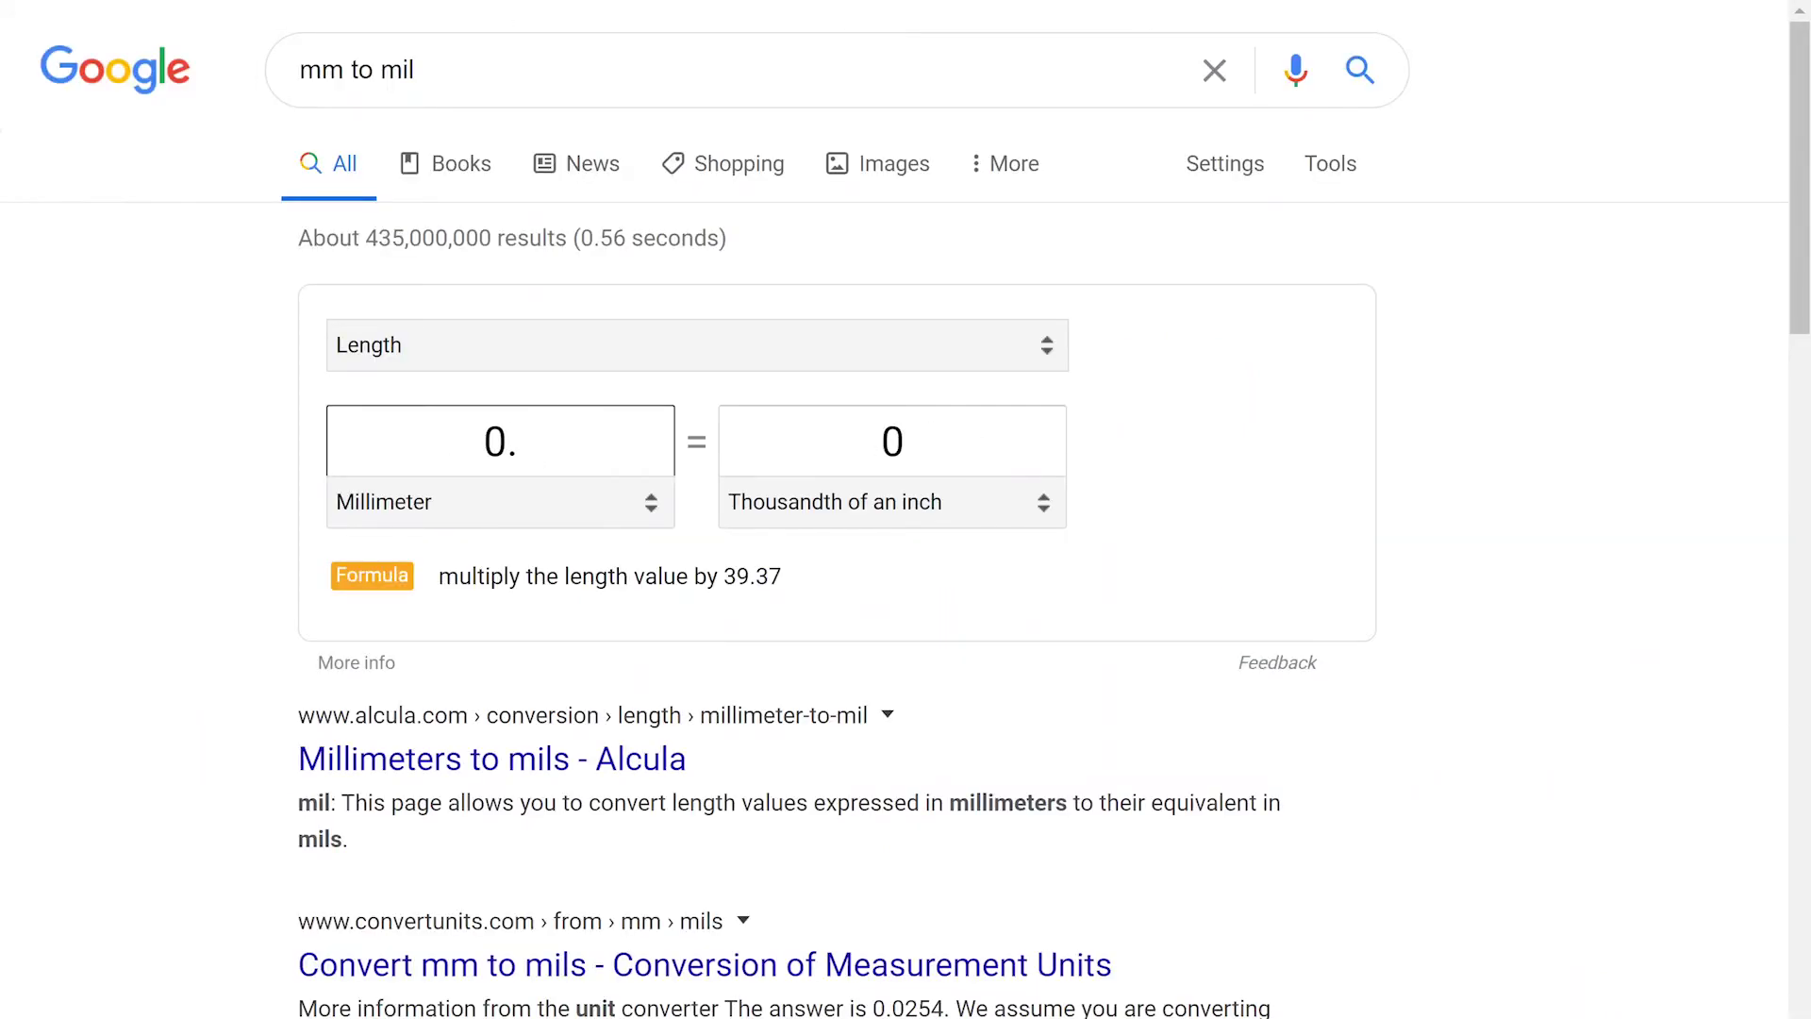
type("2")
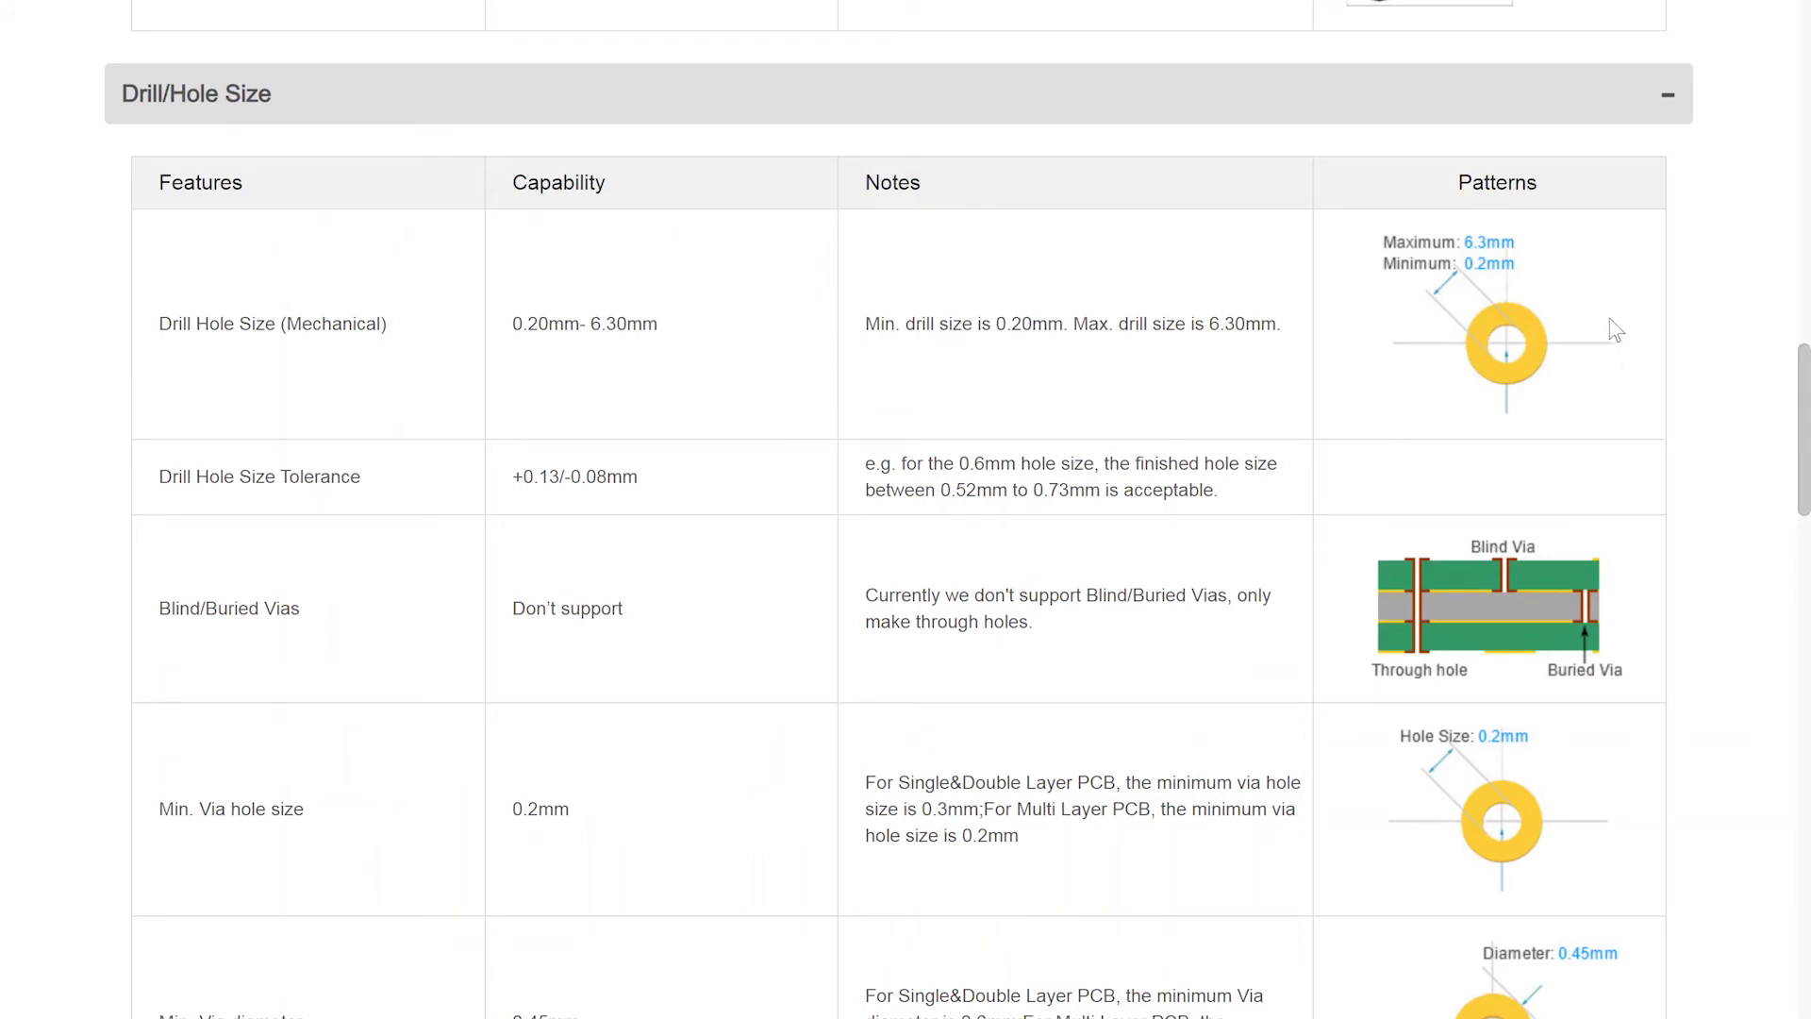
scroll(1424, 658, "down", 5)
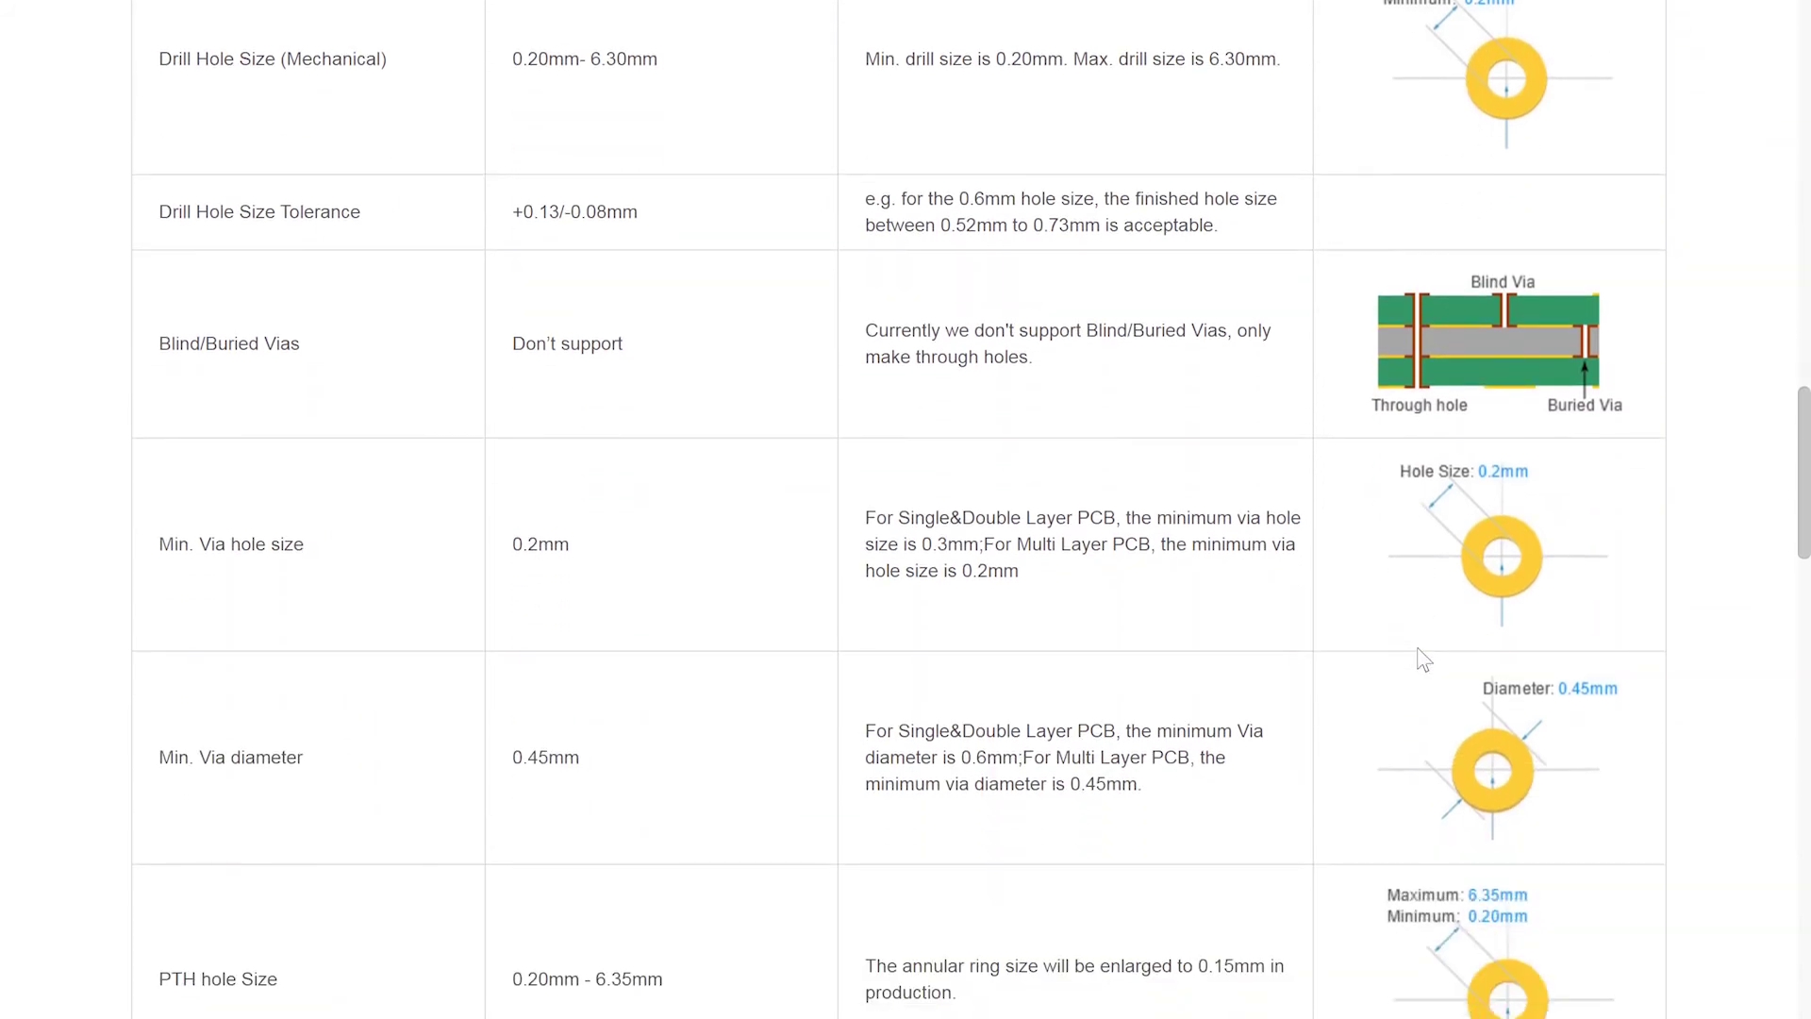
scroll(1424, 658, "up", 4)
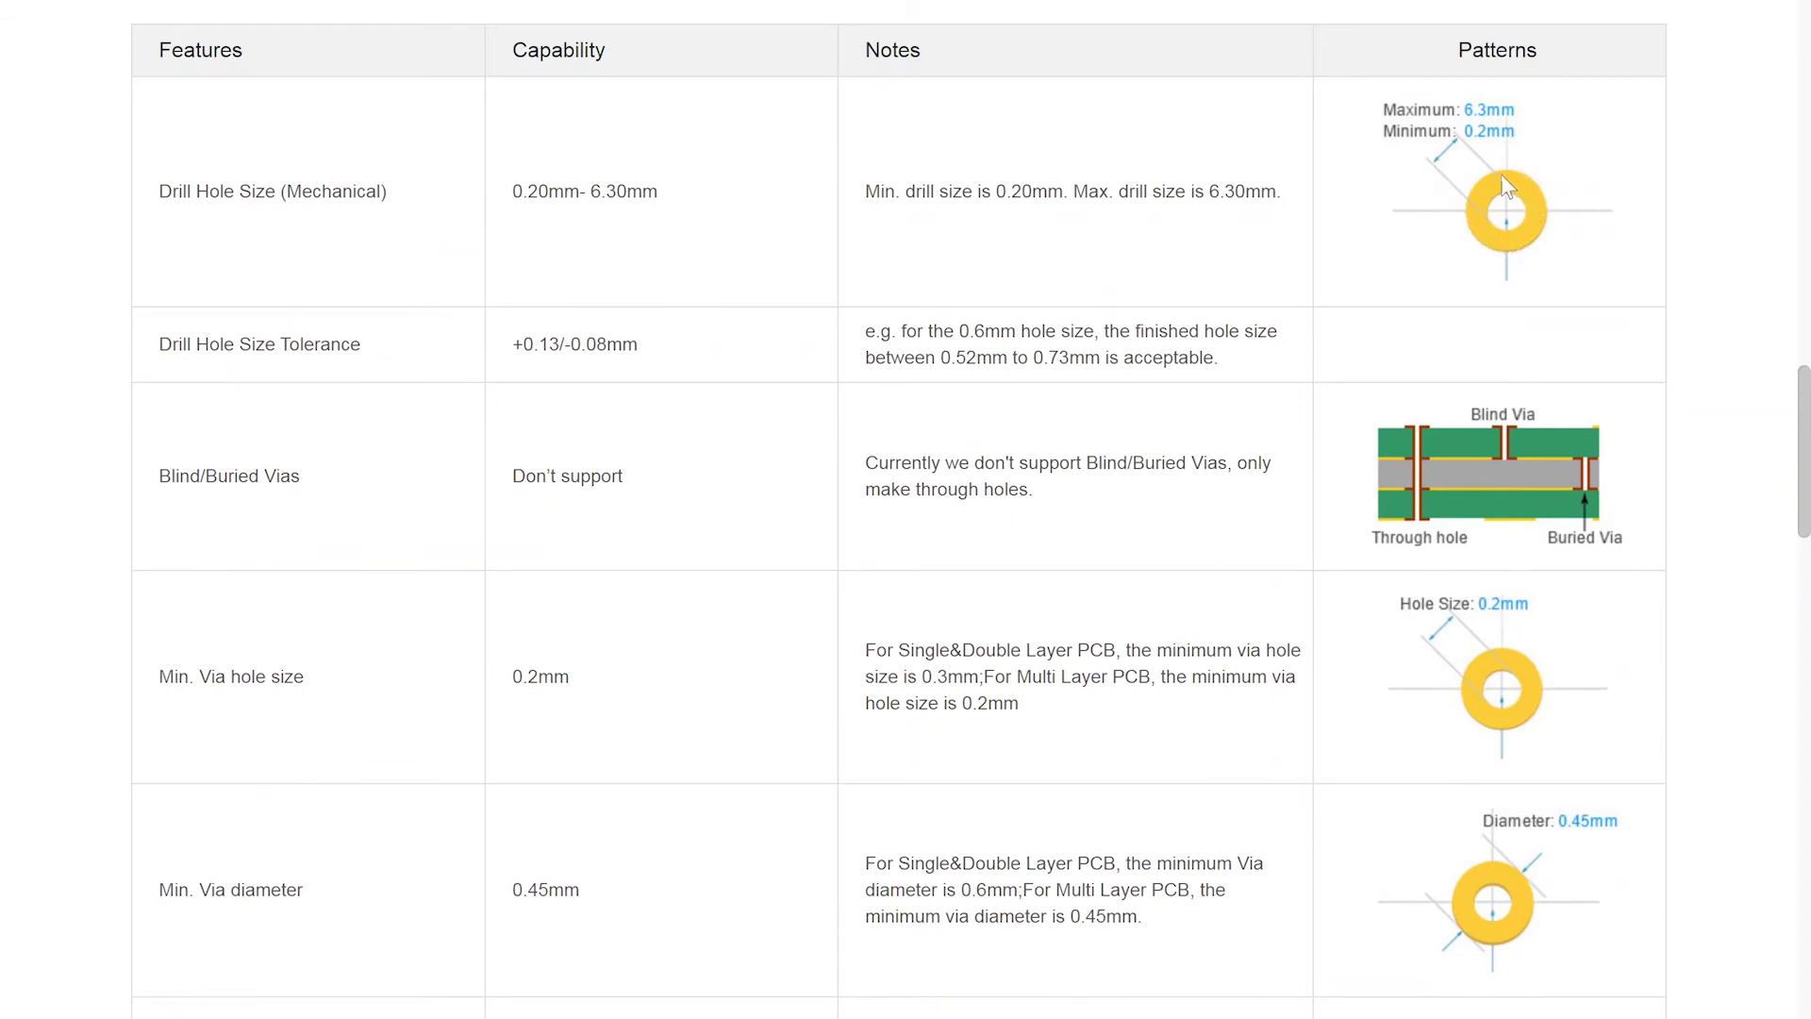
scroll(783, 262, "up", 4)
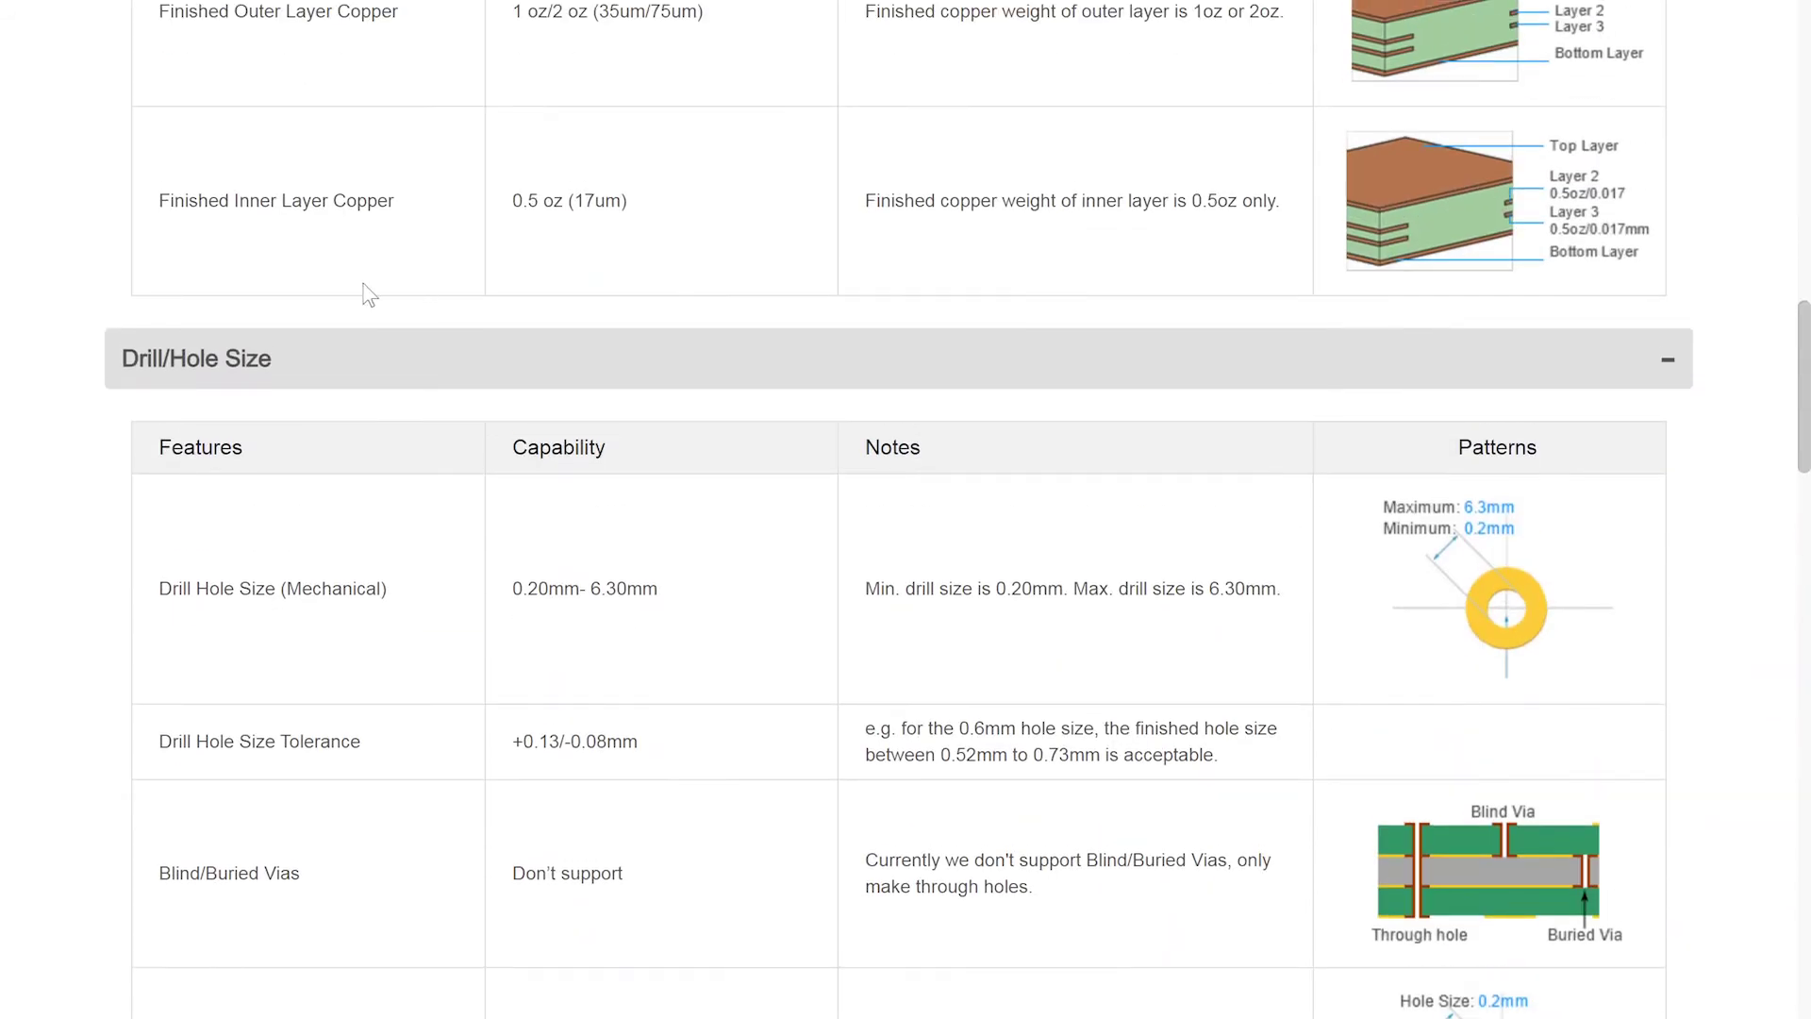
- Swap JLCPCB's Drill/Hole Size table for Minimum Annular Ring and convert 0.13 mm to 5.11811 mil
left_click(315, 368)
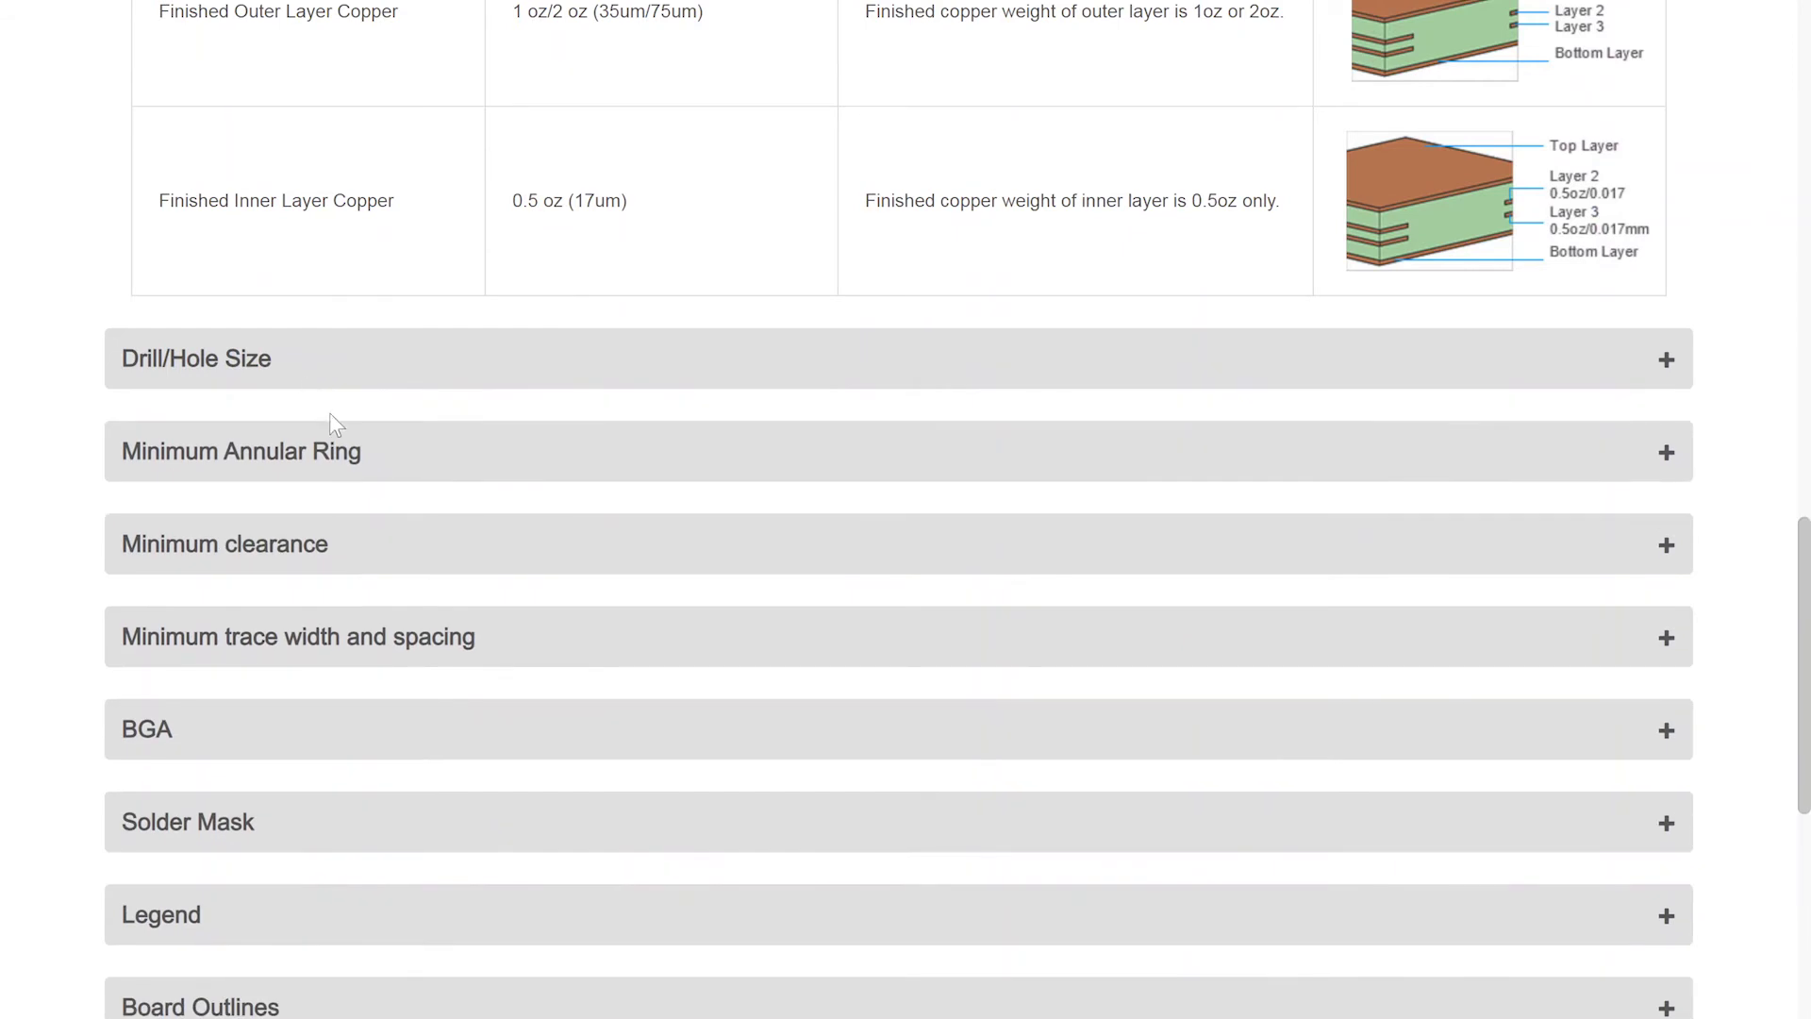
left_click(358, 462)
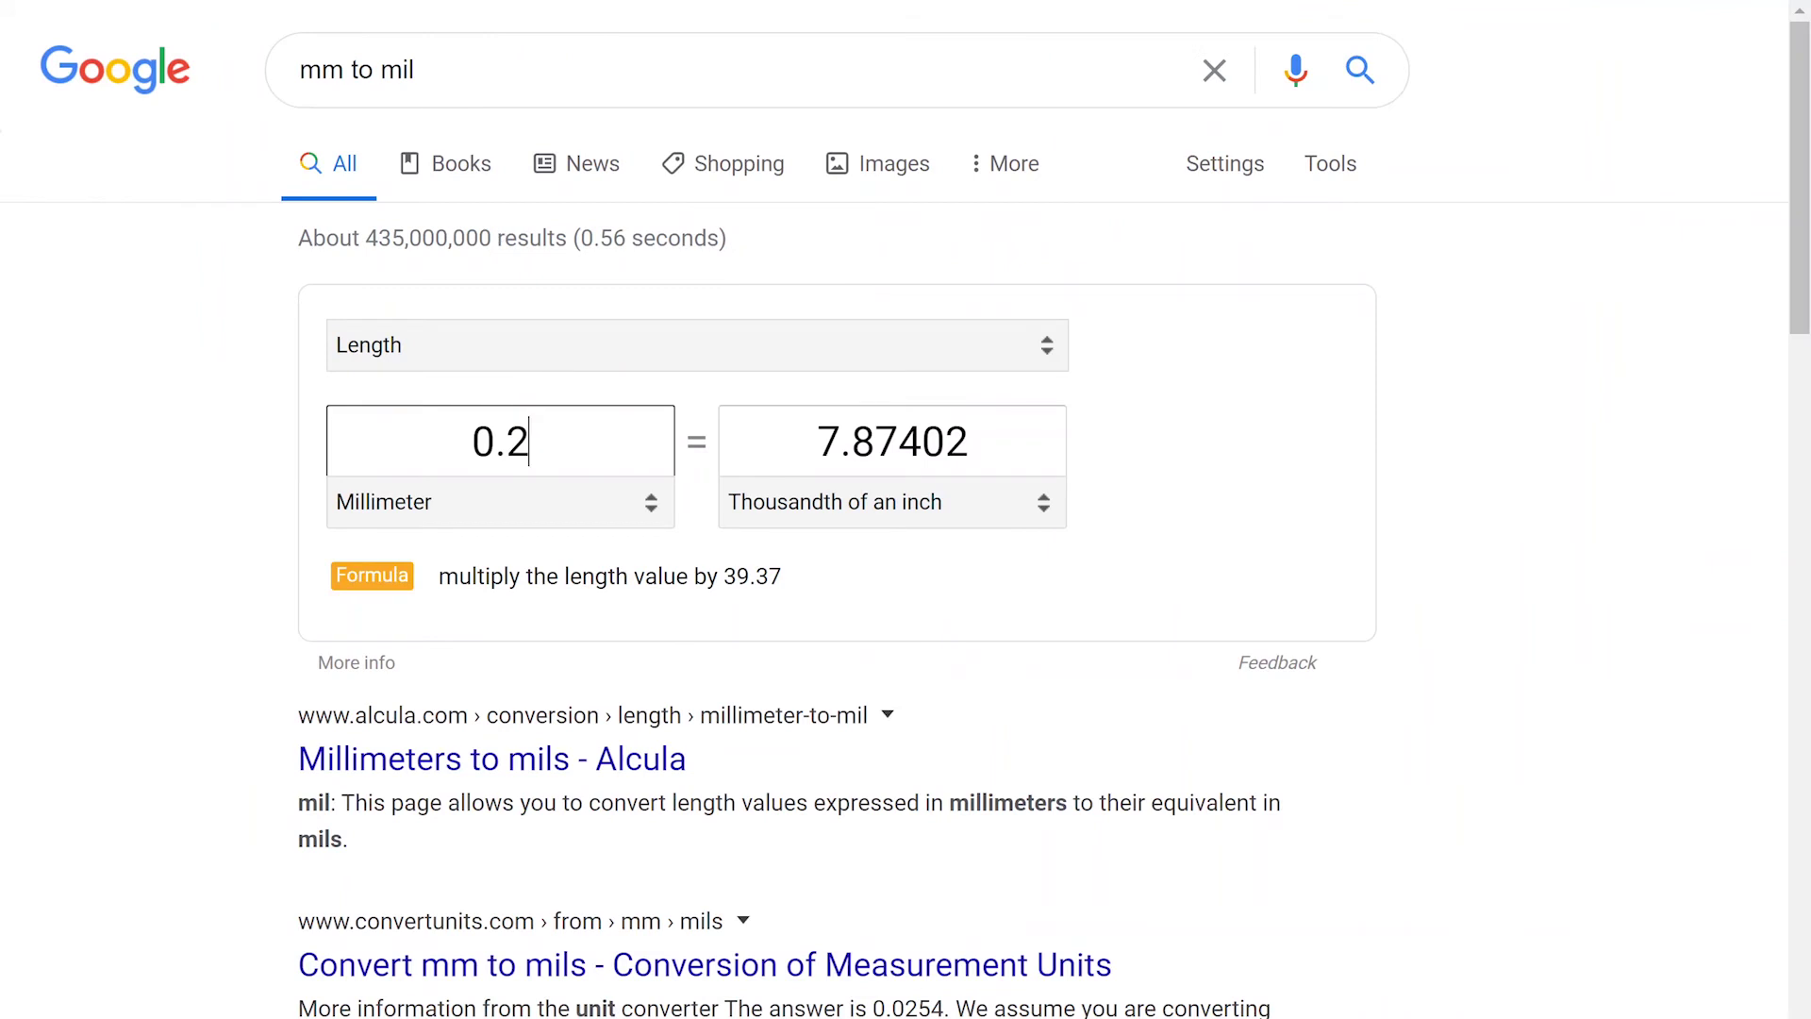
key("BackSpace")
type("13")
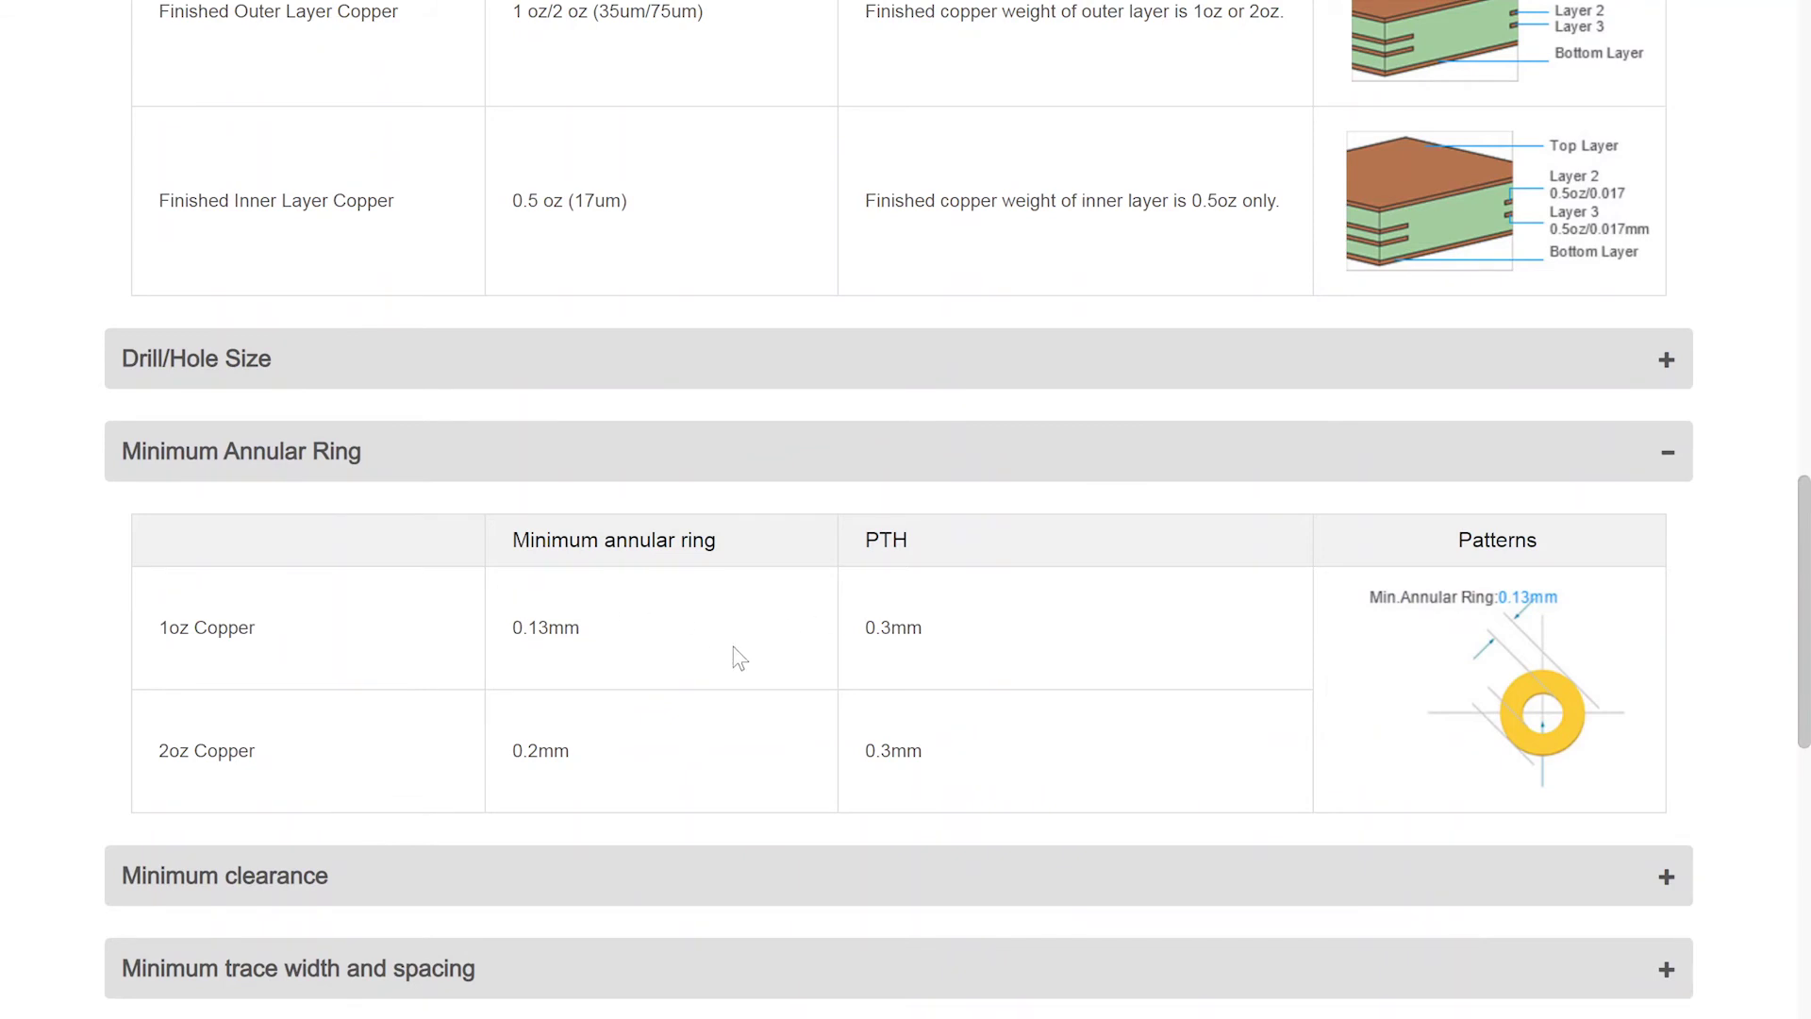
- On JLCPCB, collapse Minimum Annular Ring and reopen the Drill/Hole Size table
scroll(733, 653, "up", 5)
scroll(738, 655, "down", 11)
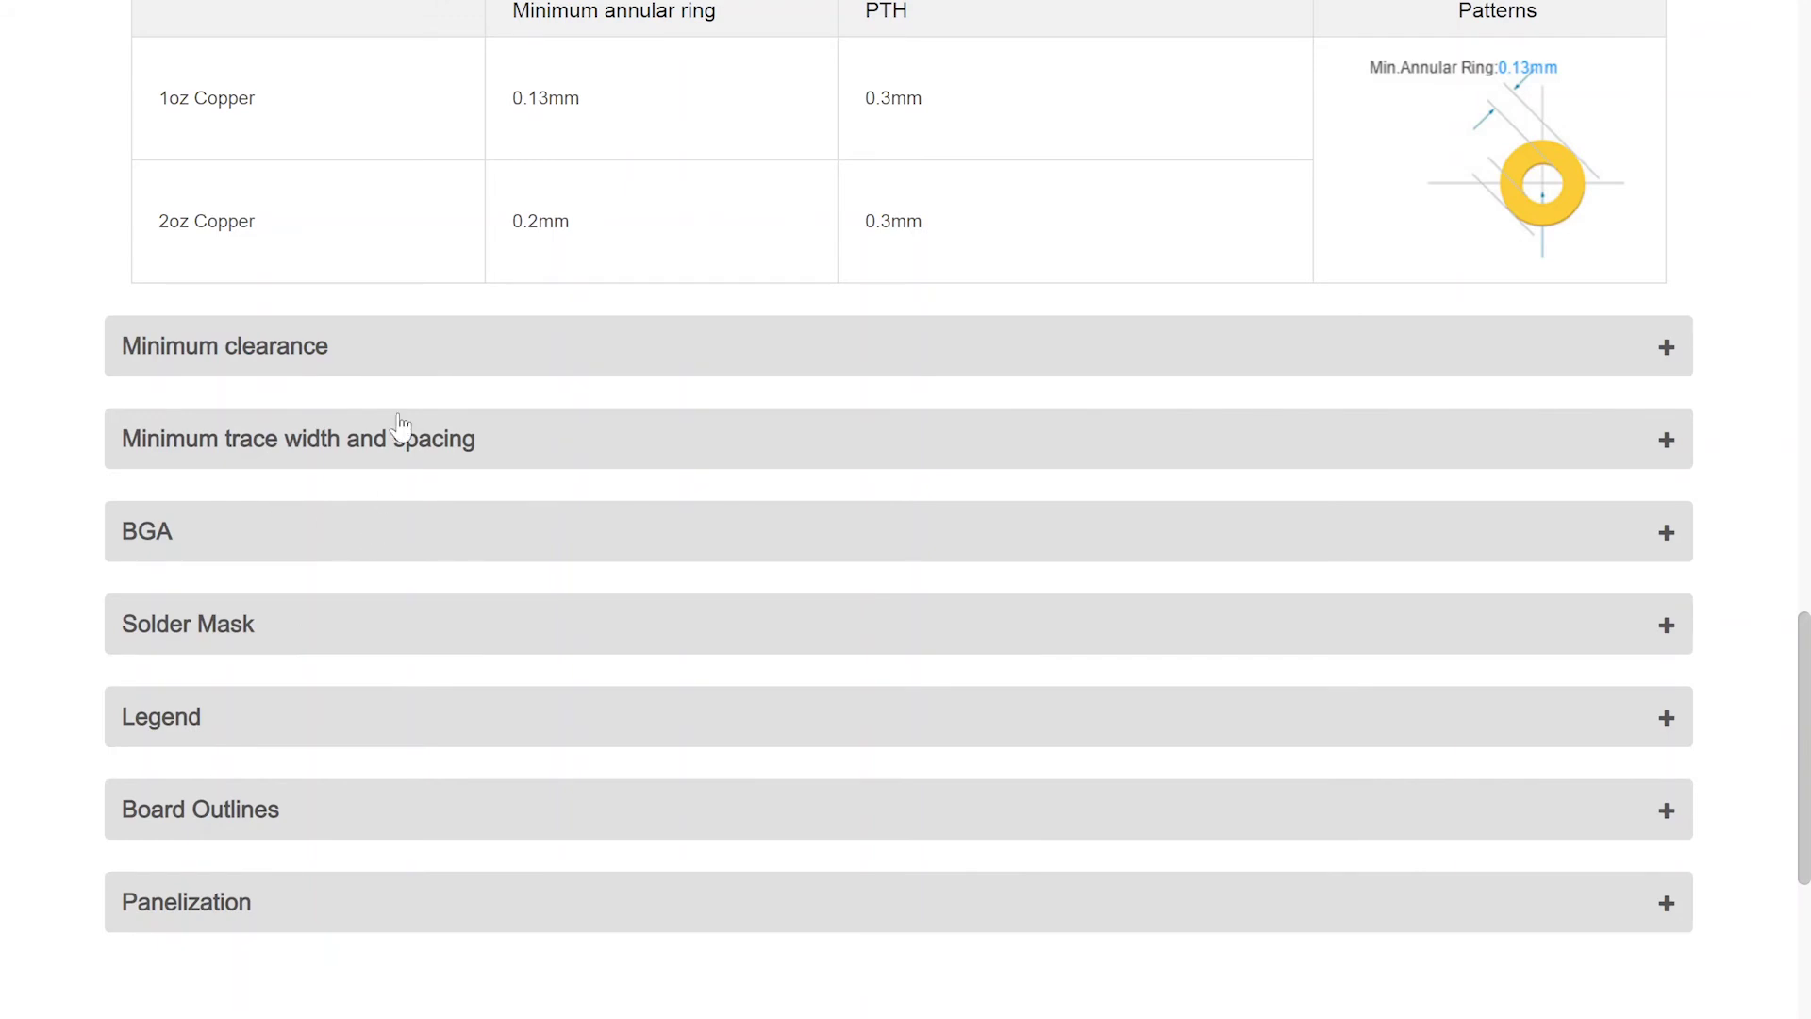
scroll(415, 389, "up", 5)
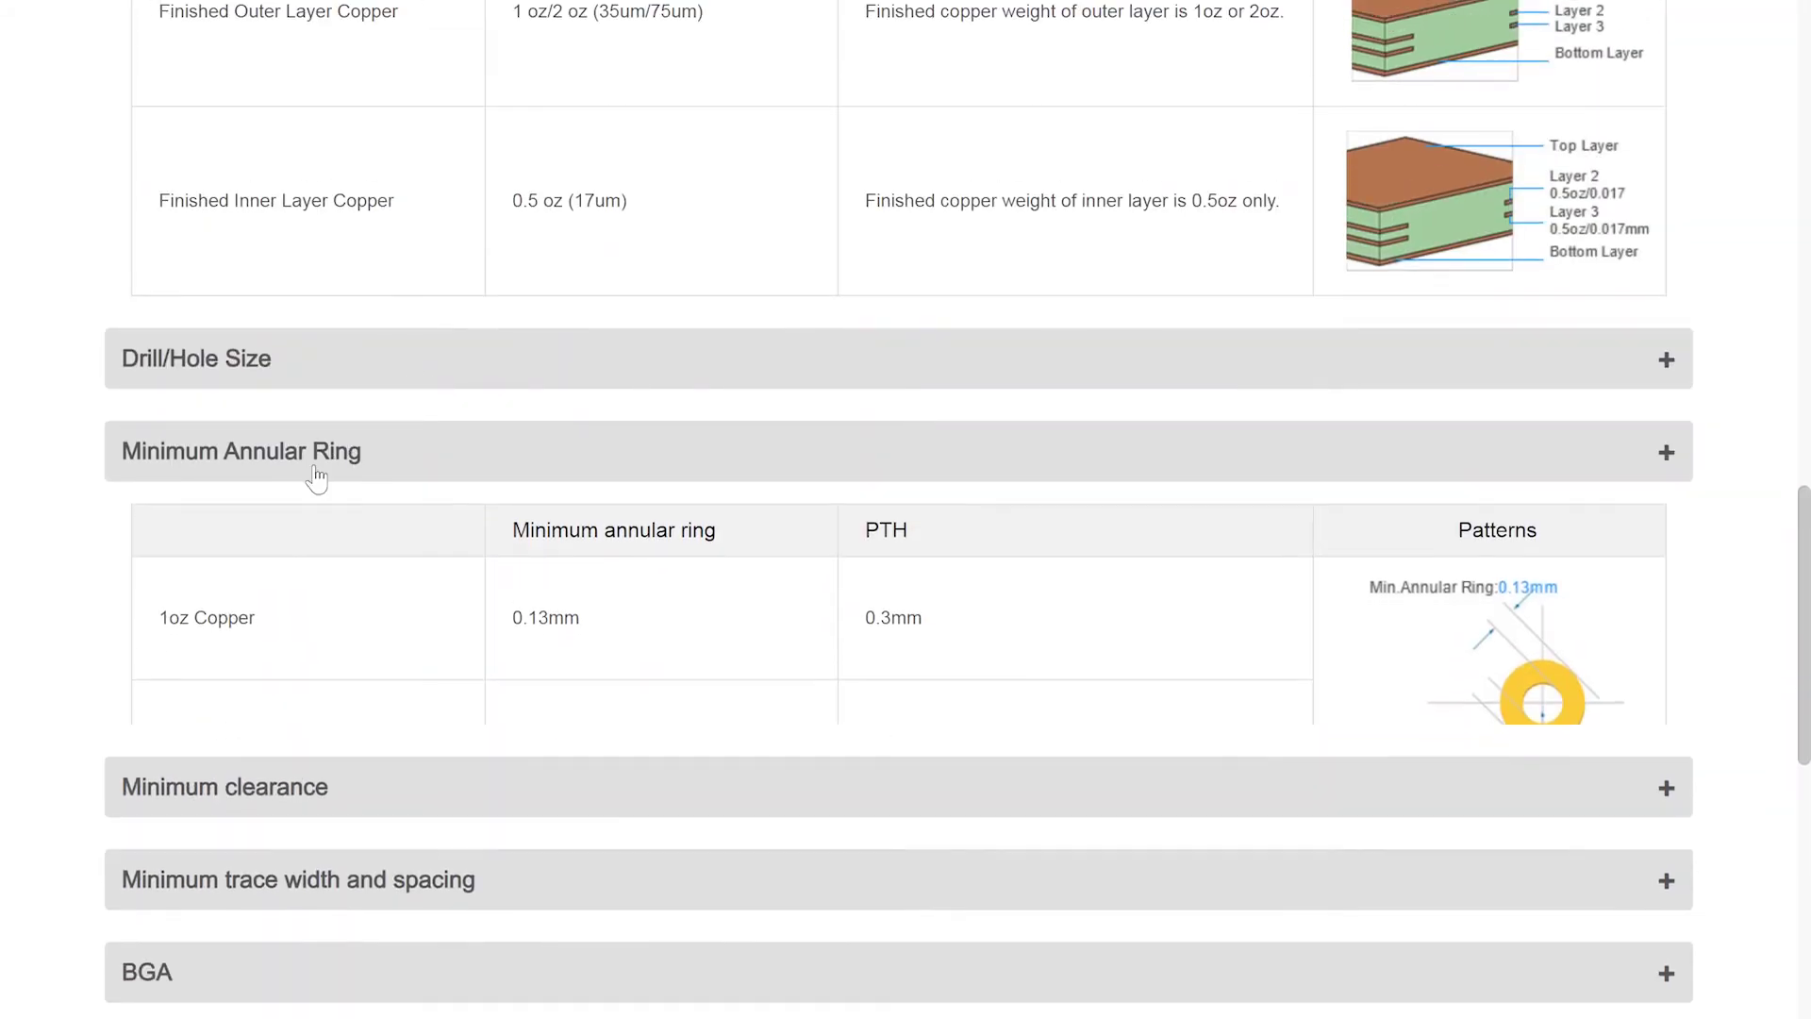
left_click(316, 474)
left_click(373, 365)
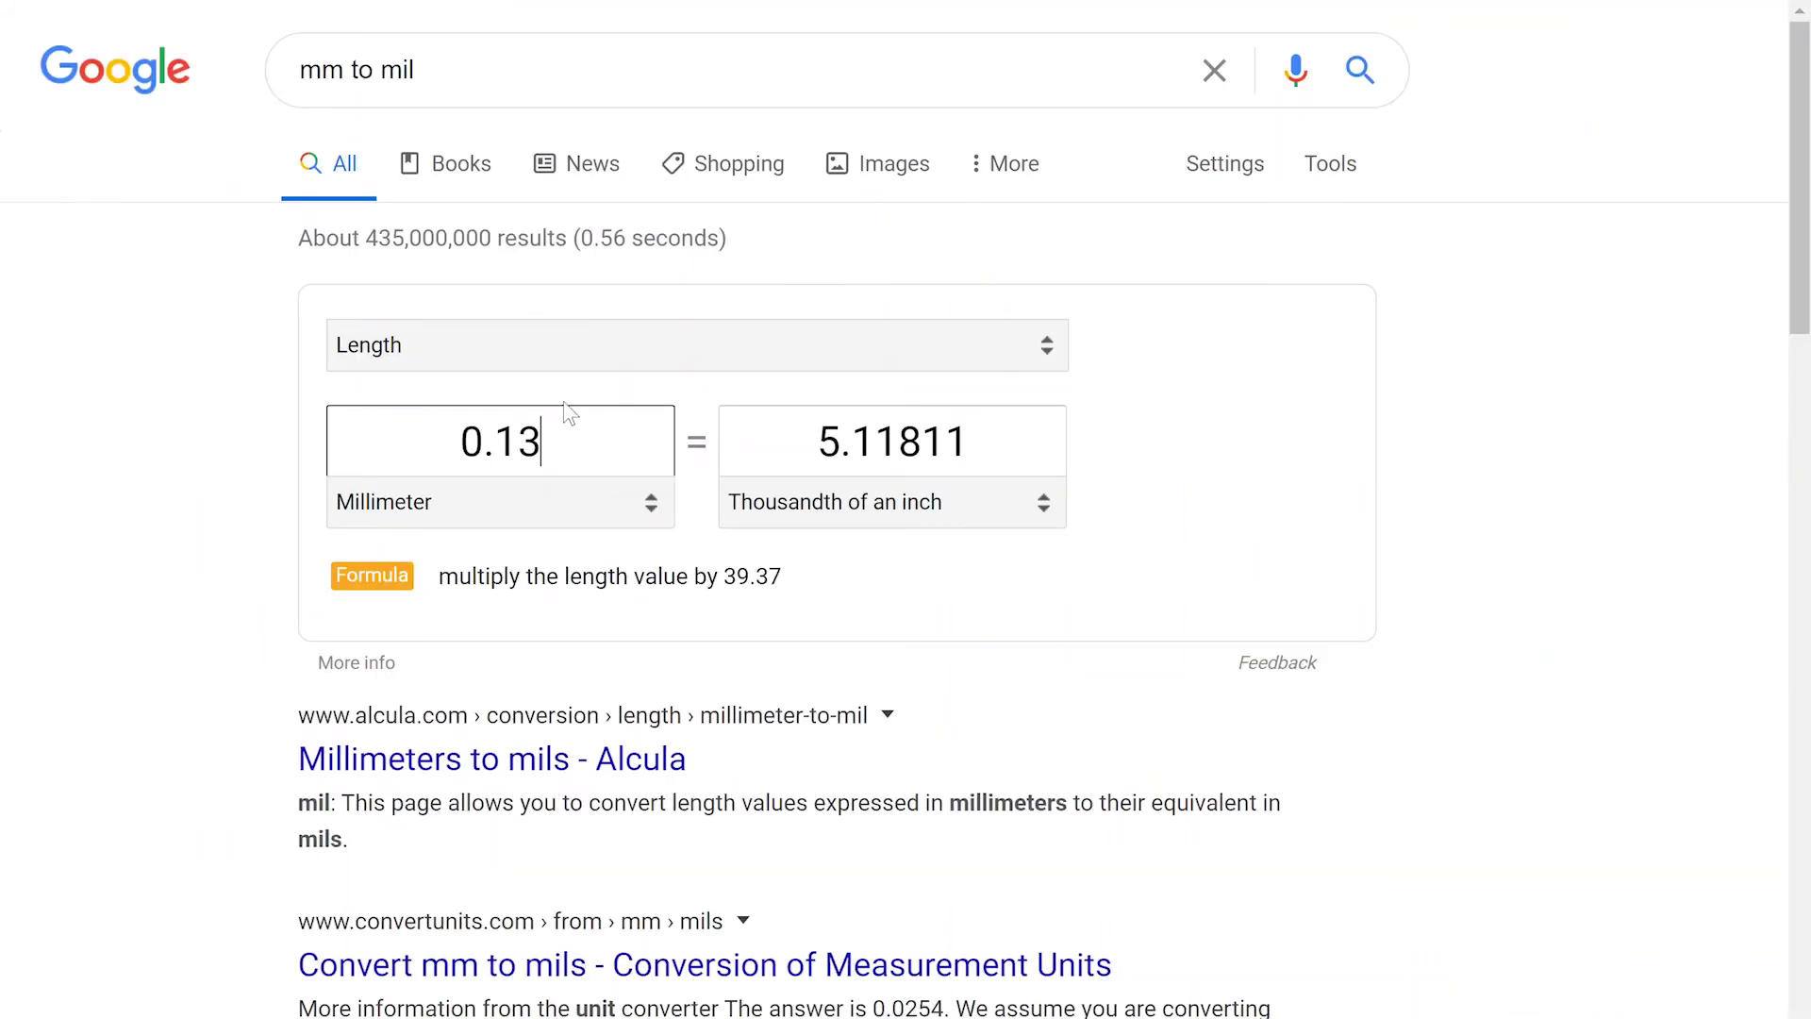
- Convert the 0.45 mm minimum via diameter to 17.71654 mil in Google's converter
key("BackSpace")
key("BackSpace")
type("2")
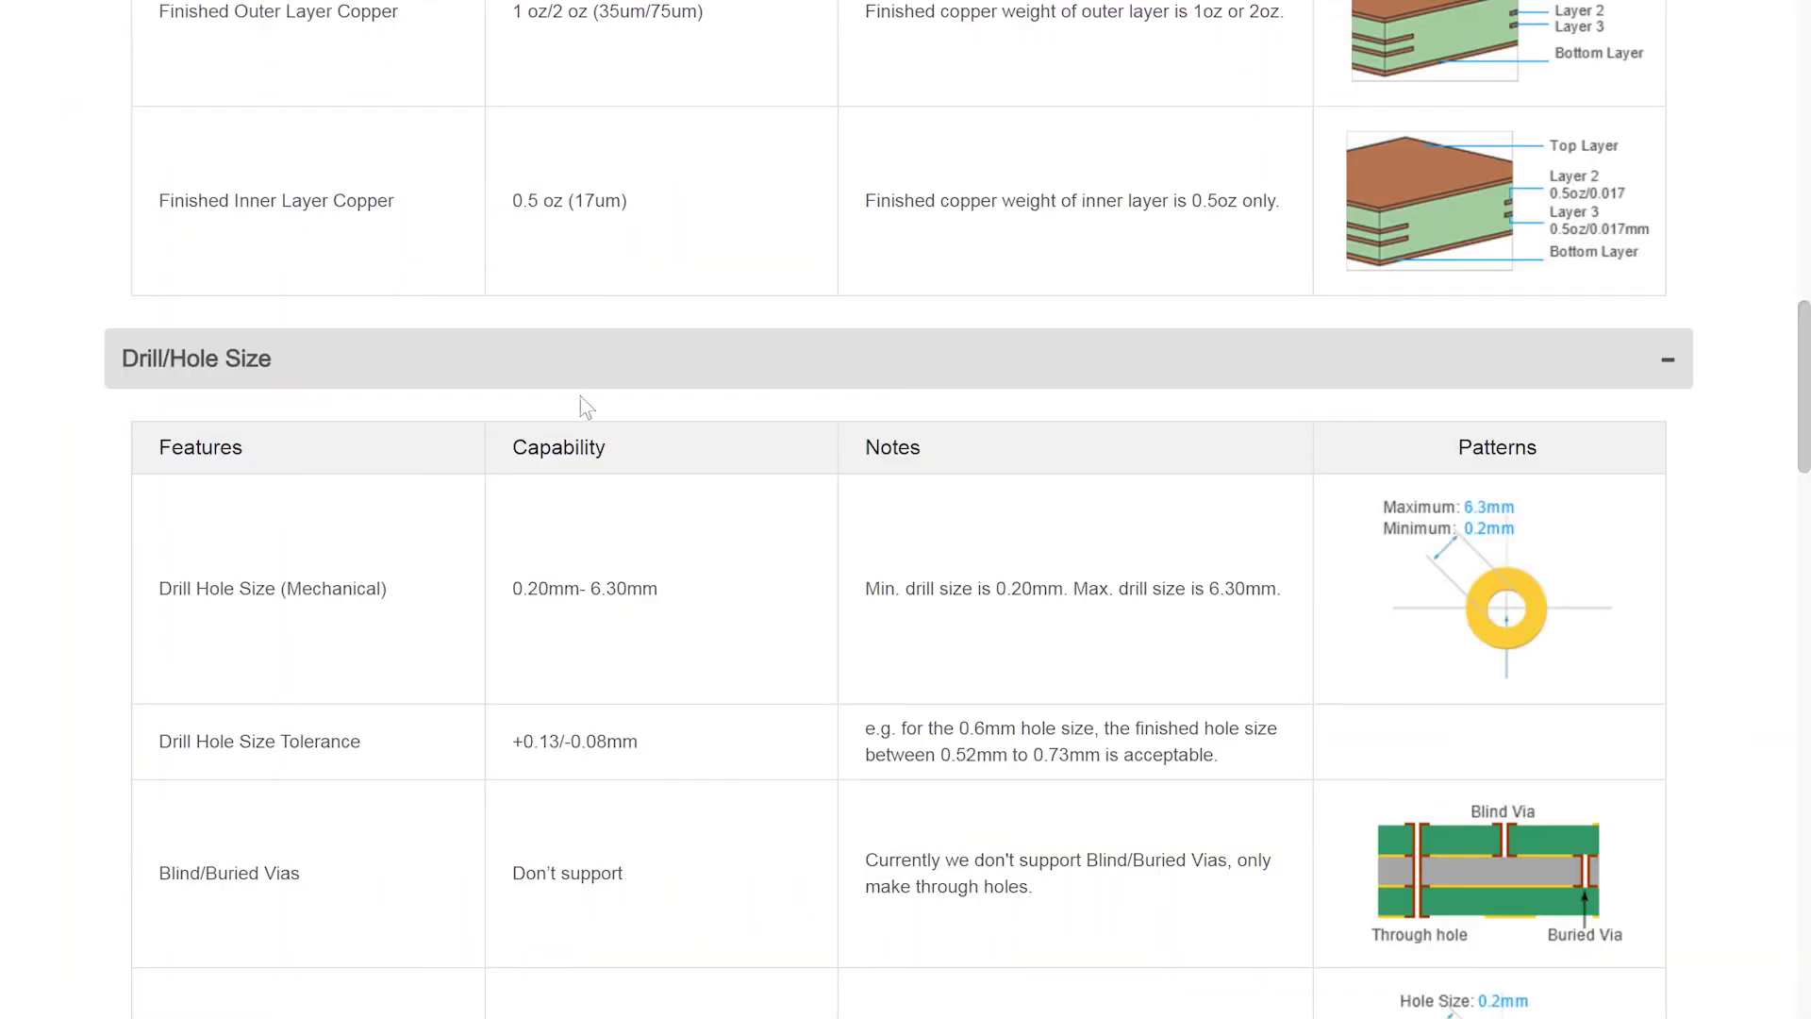
scroll(617, 514, "down", 1)
scroll(617, 513, "down", 5)
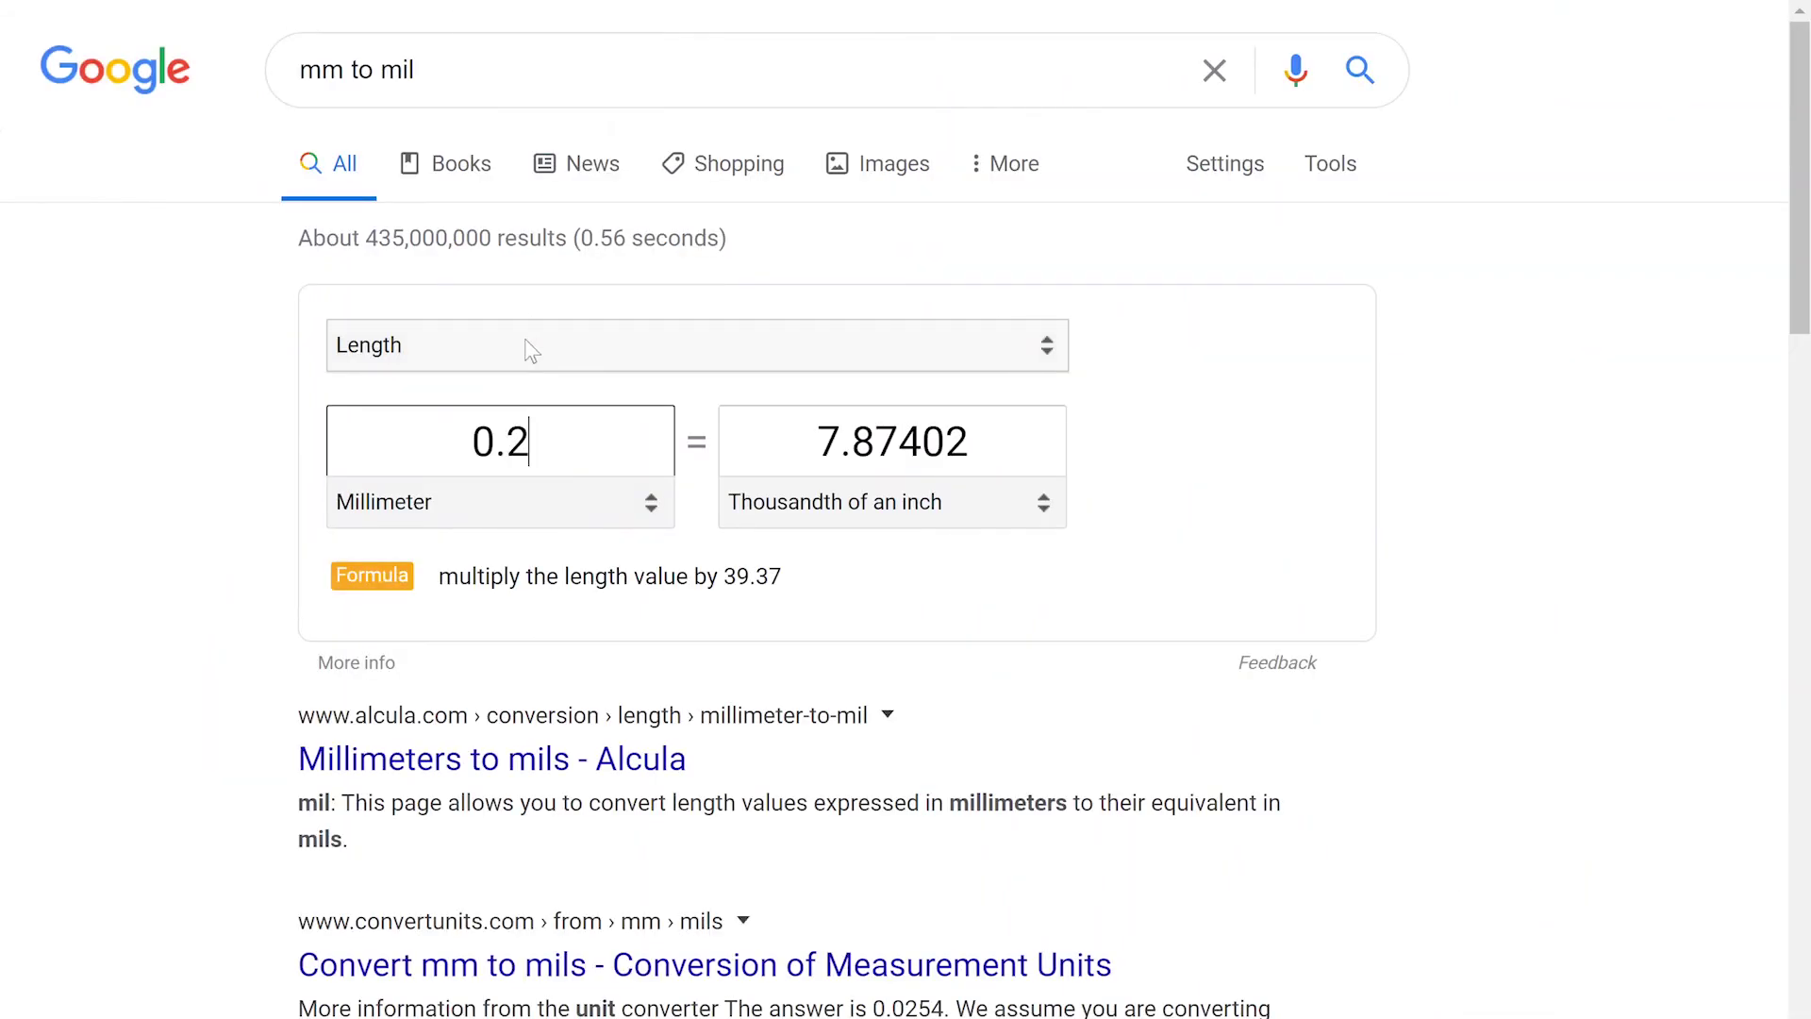
key("BackSpace")
type("45")
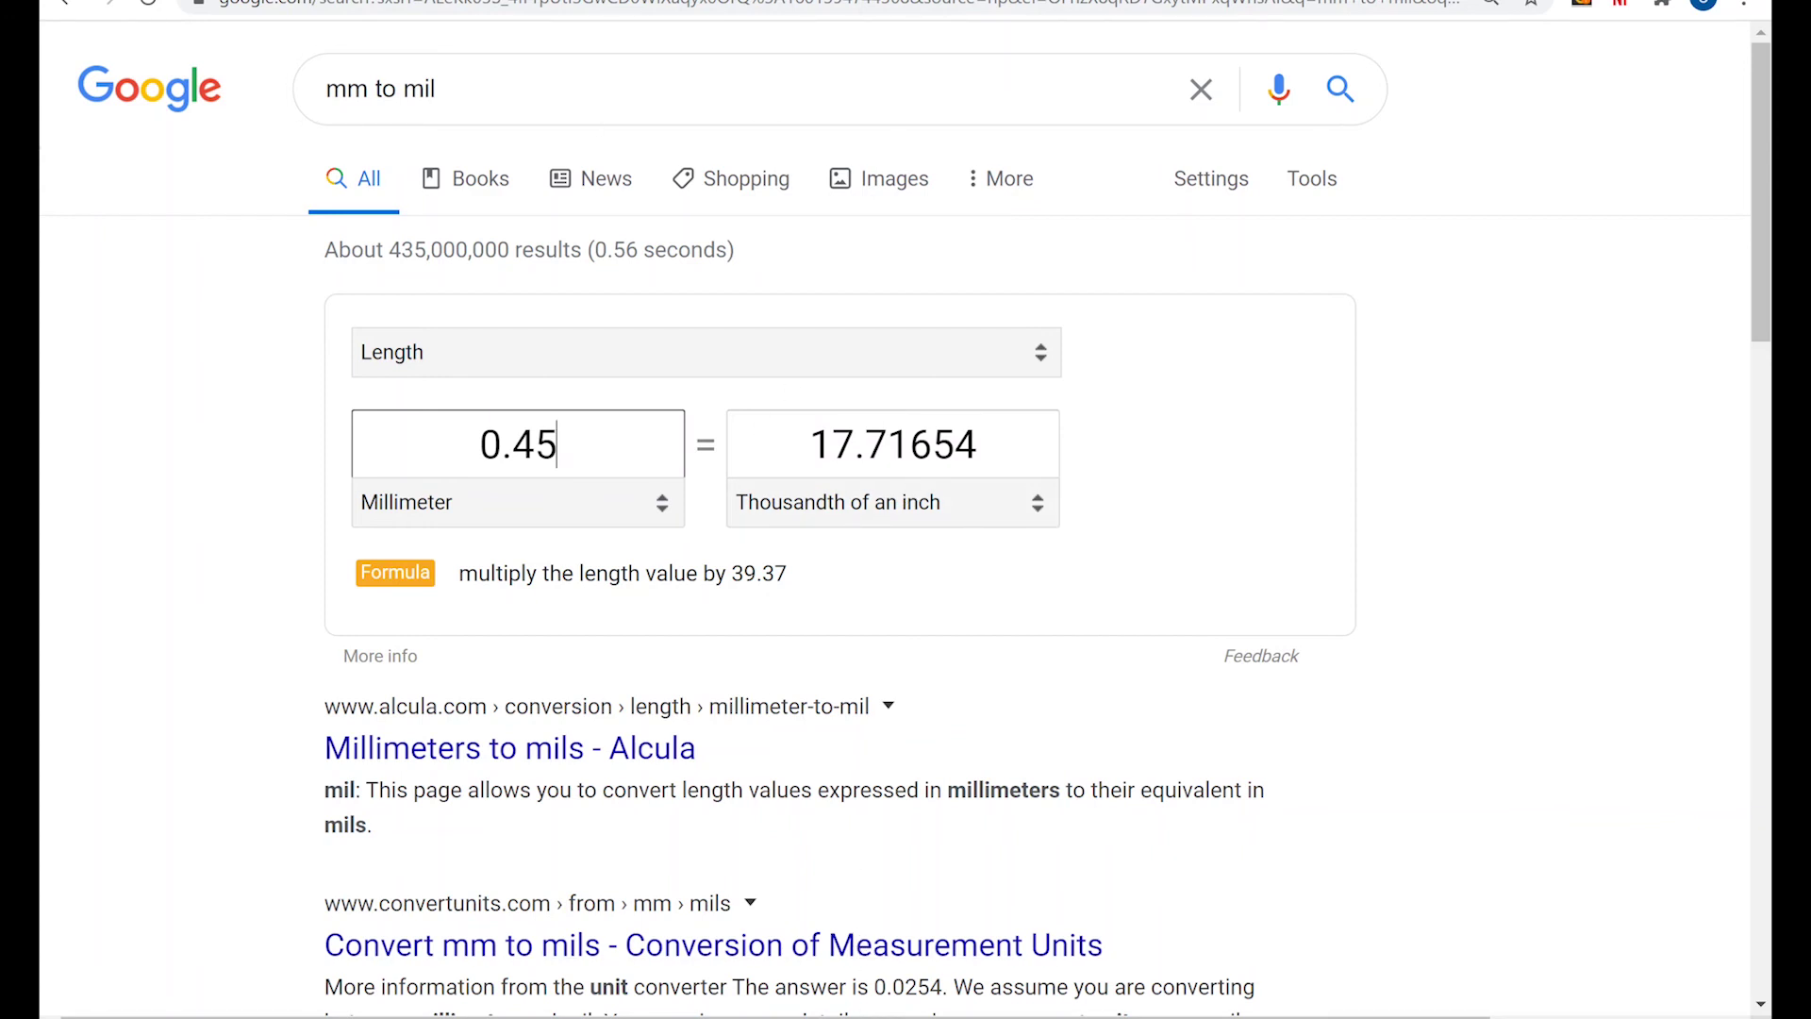
- Give RoutingVias 8mil minimum/preferred via holes and 18mil via diameters, then apply and close
left_click(877, 1016)
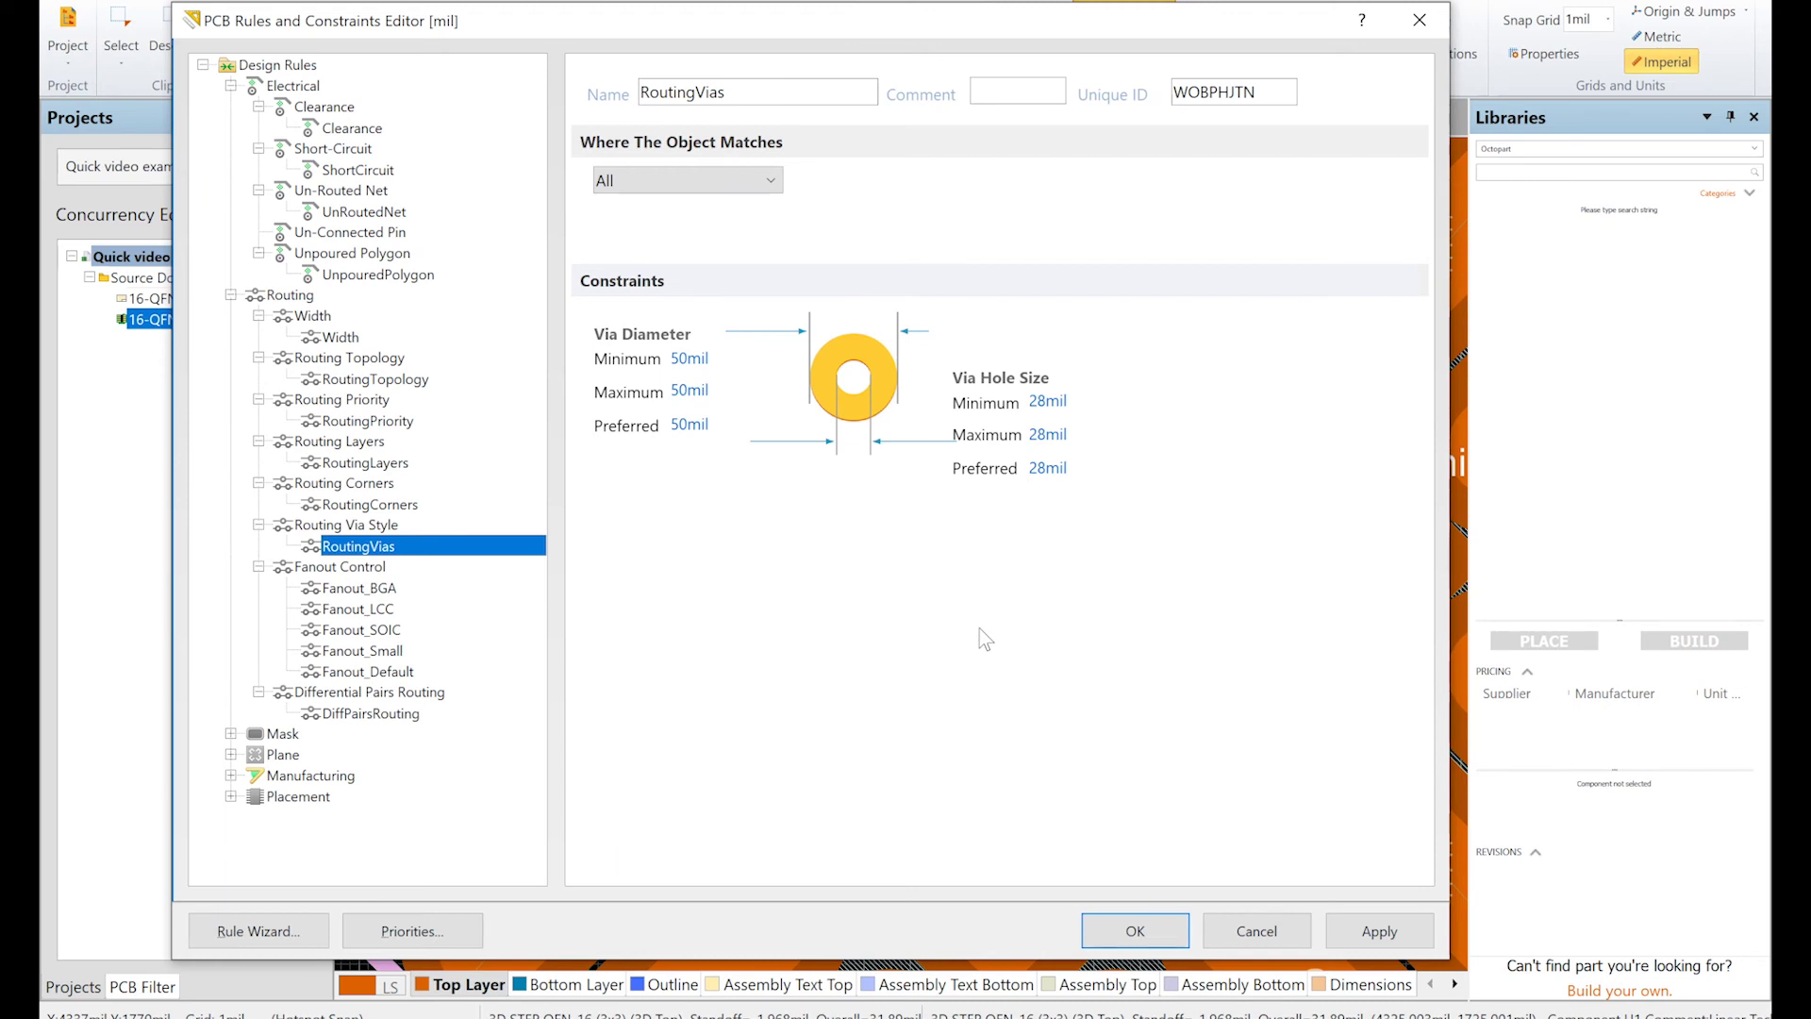
left_click(1047, 401)
type("8")
key("Tab")
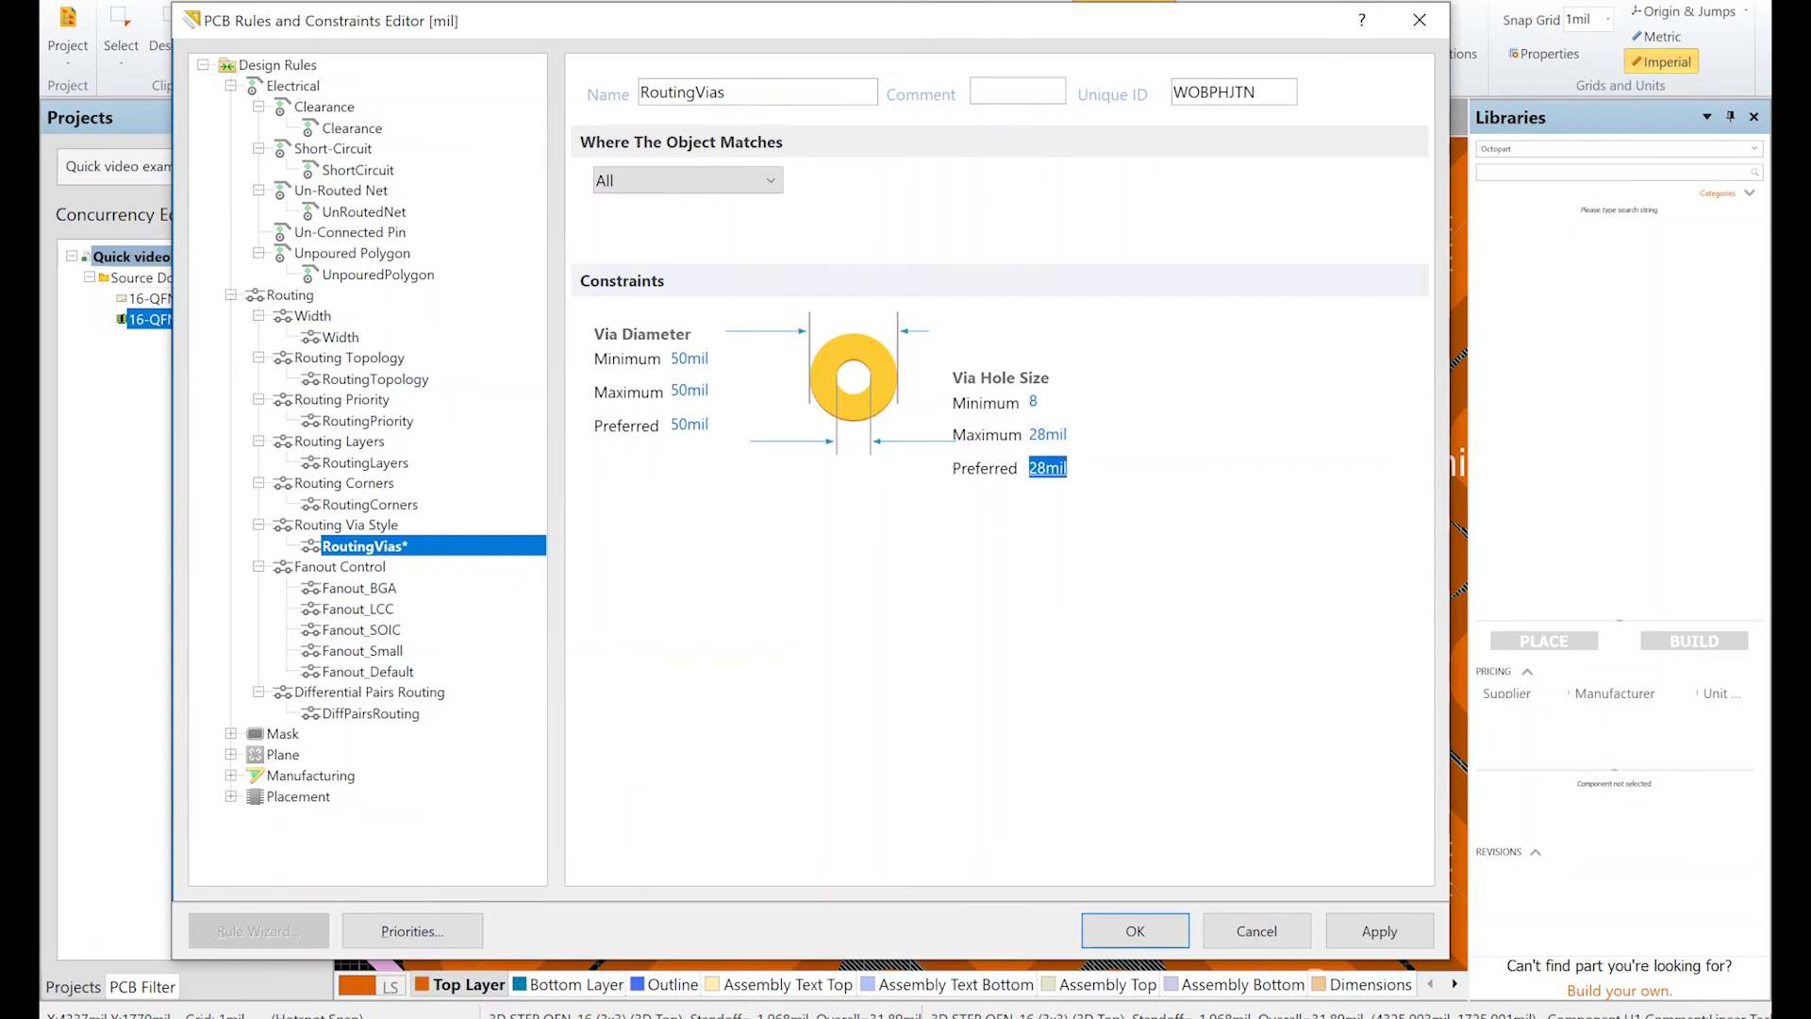
type("8")
key("Tab")
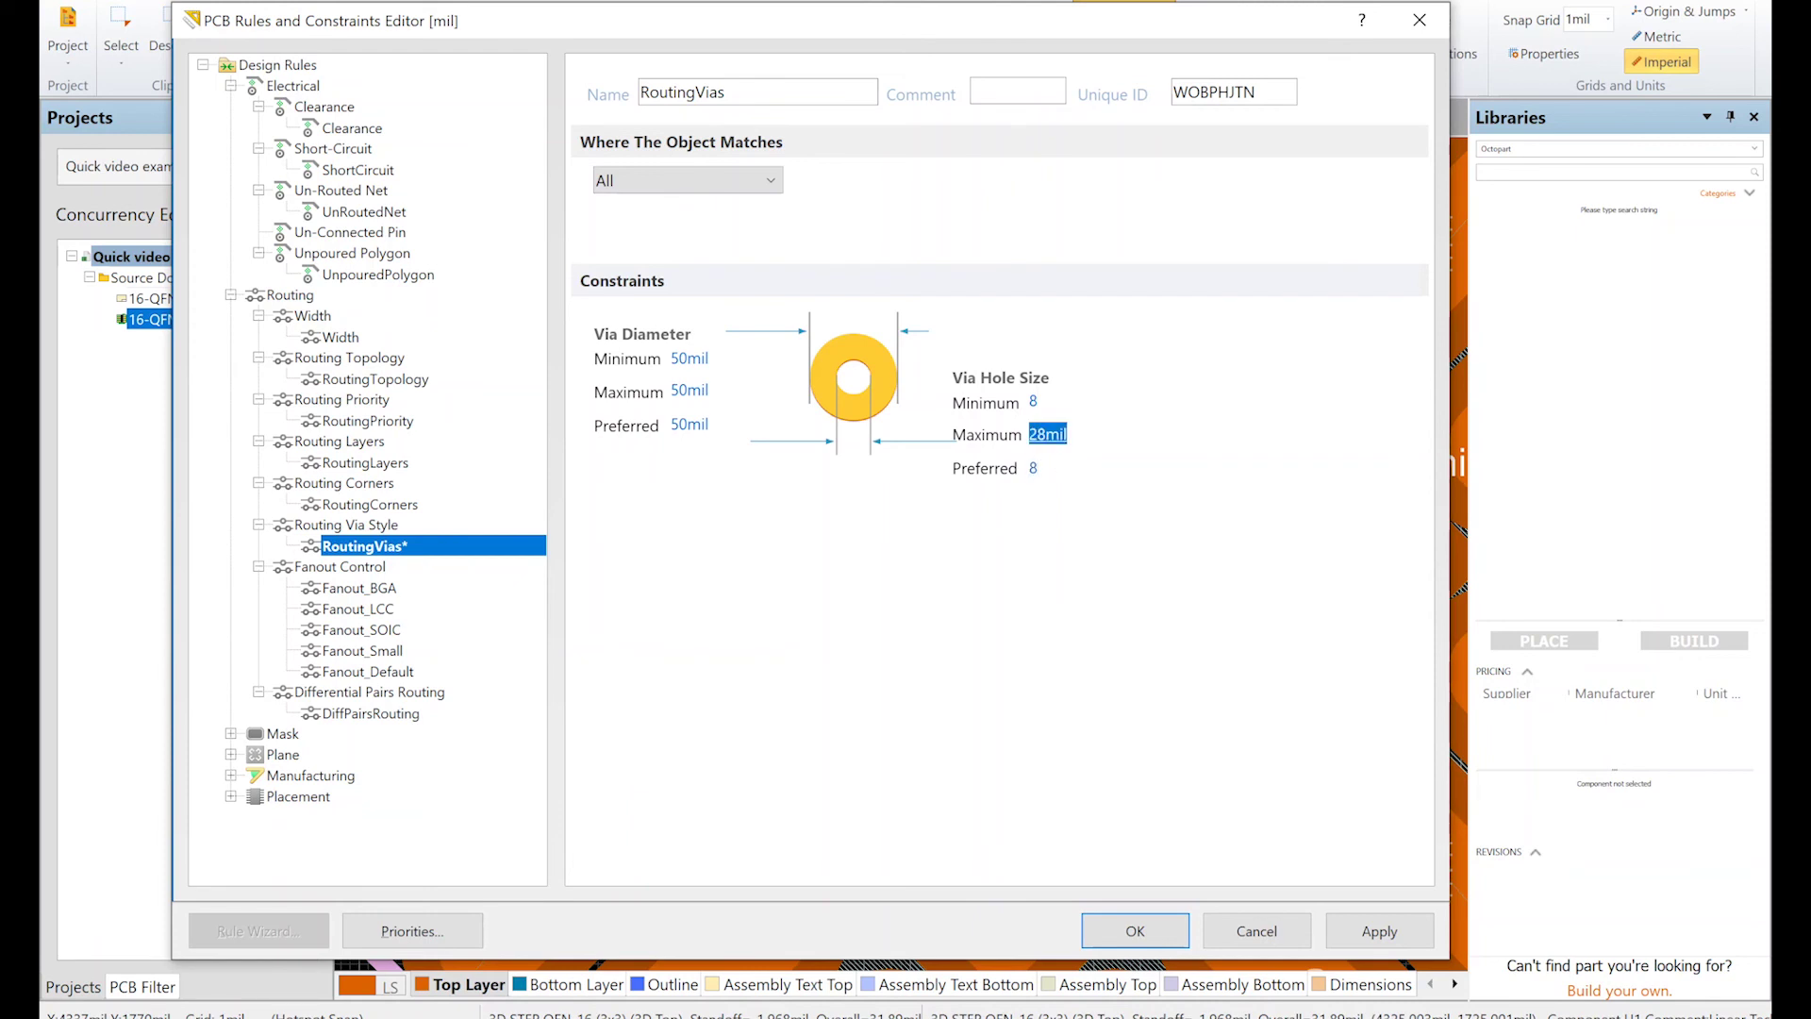
left_click(689, 358)
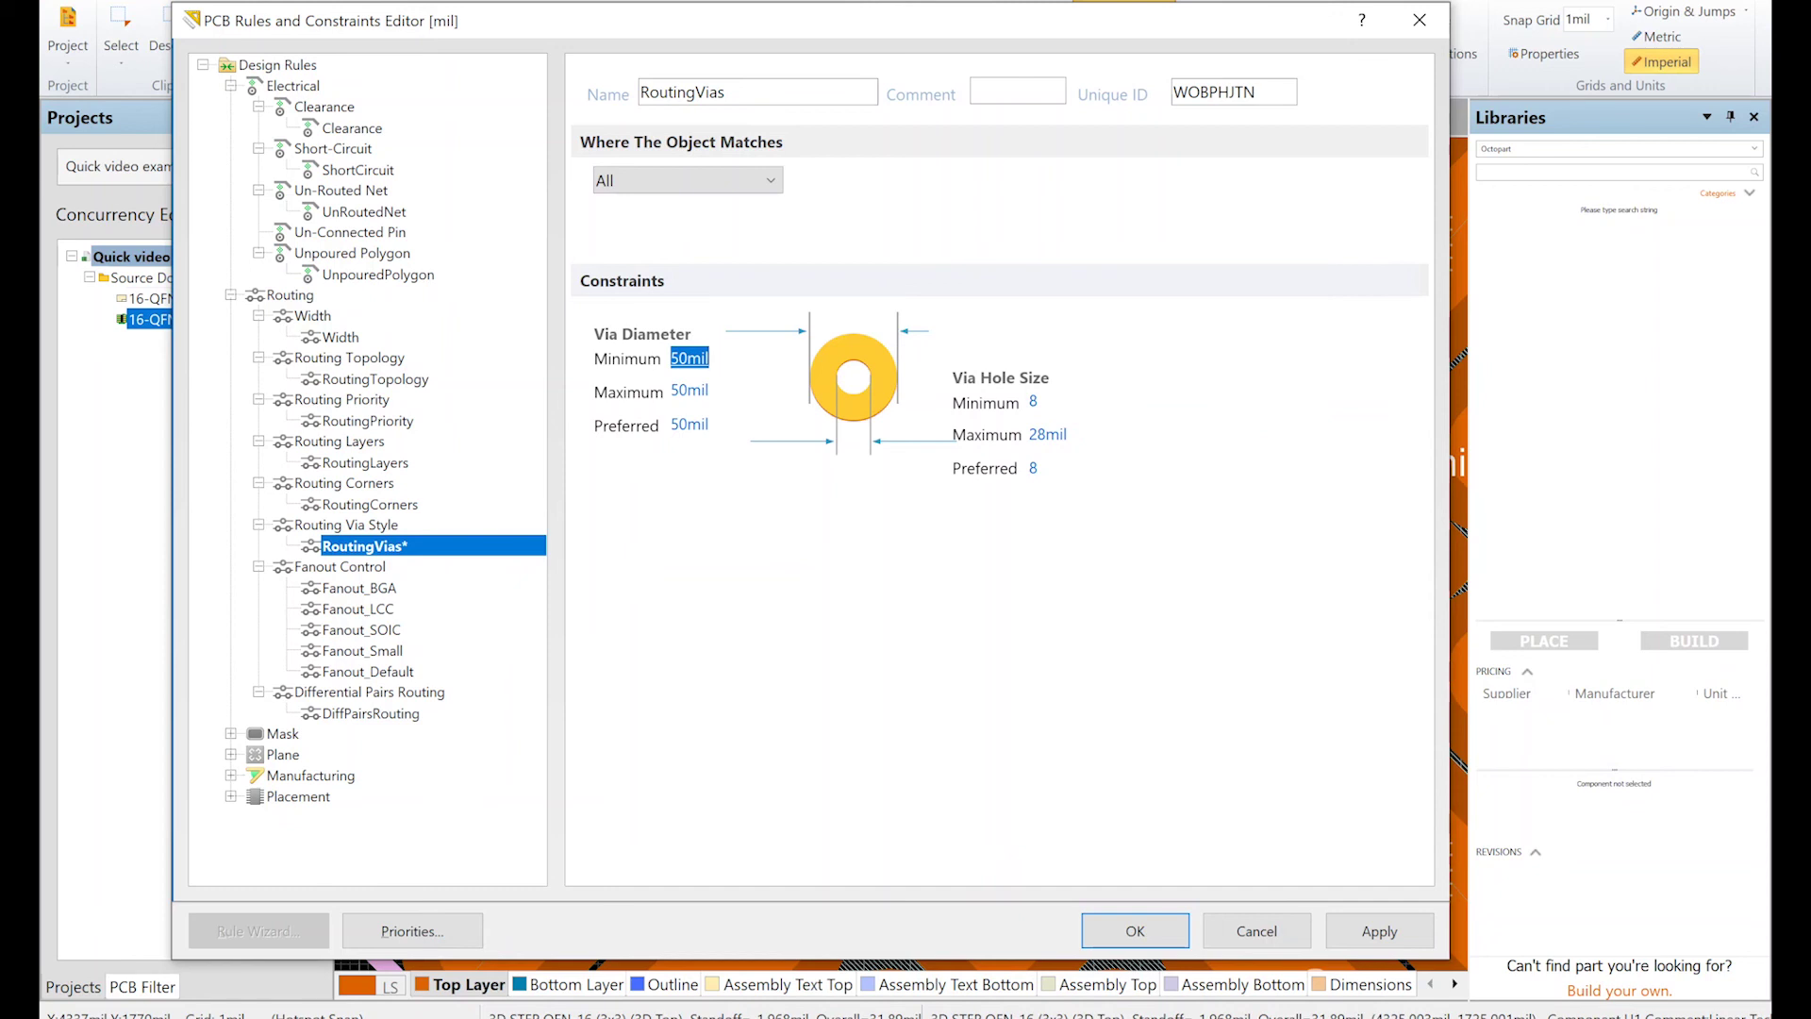
key("BackSpace")
left_click(690, 424)
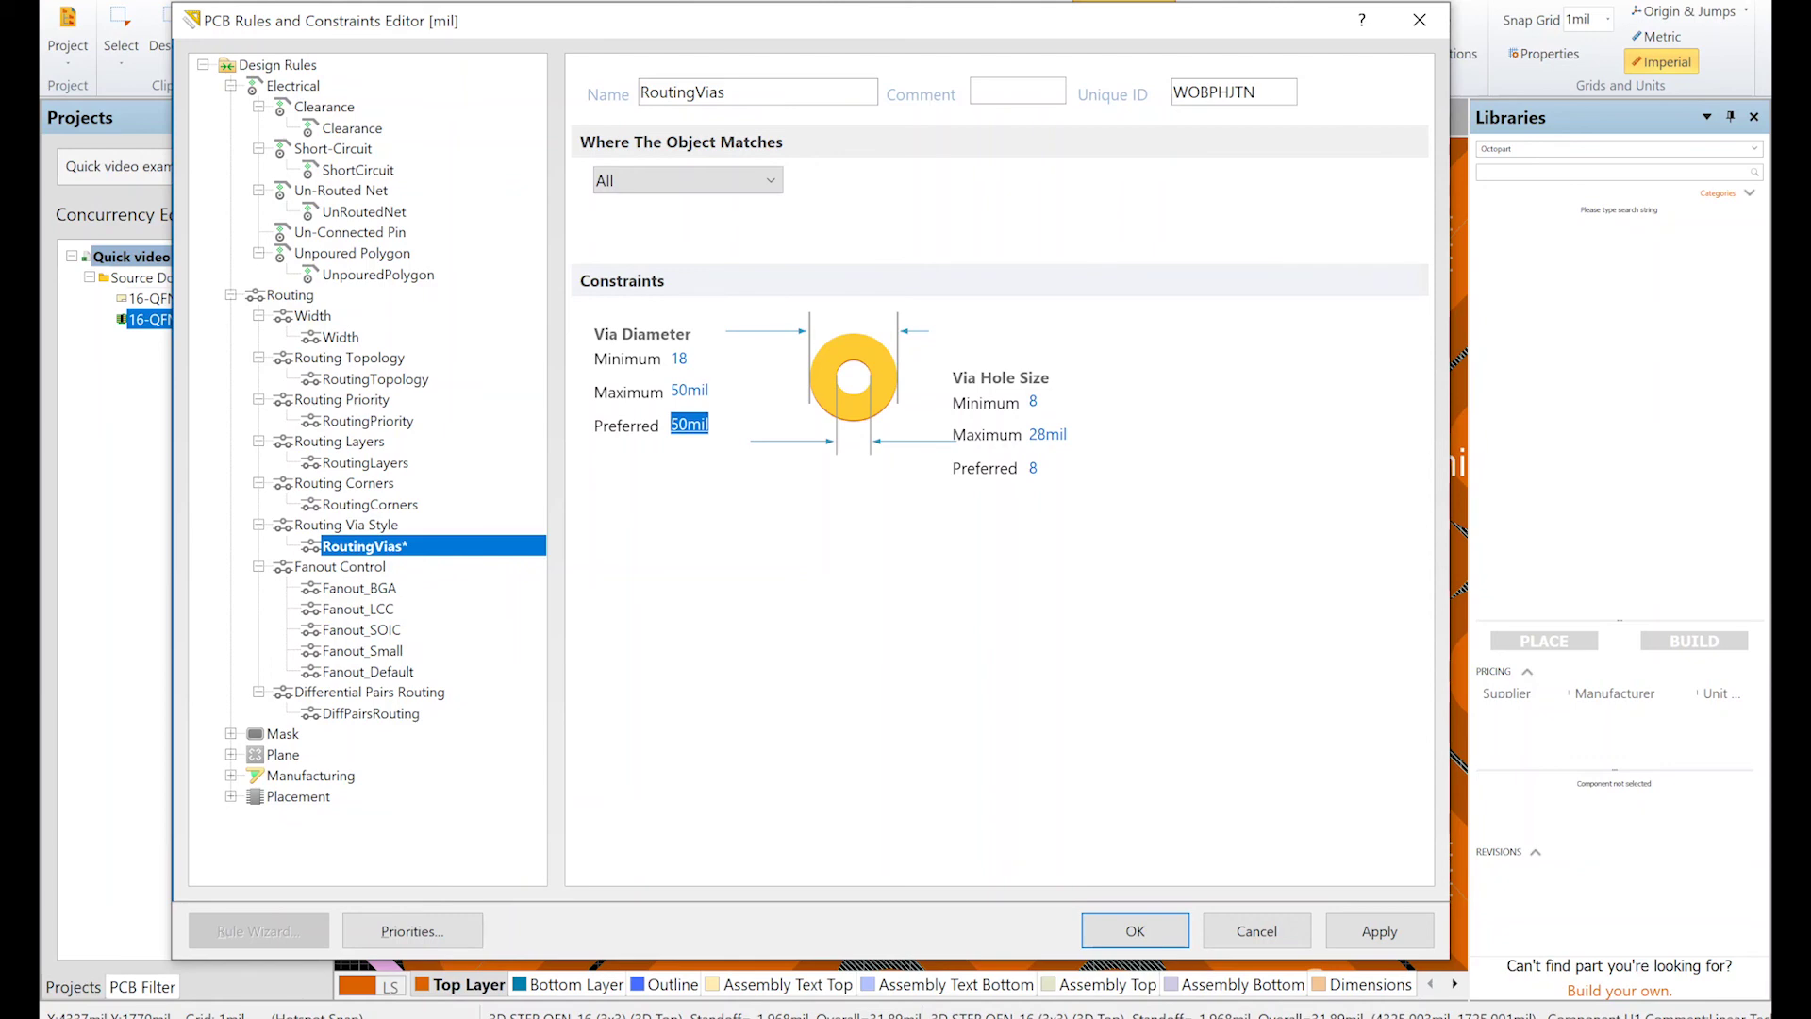
type("18")
left_click(1379, 931)
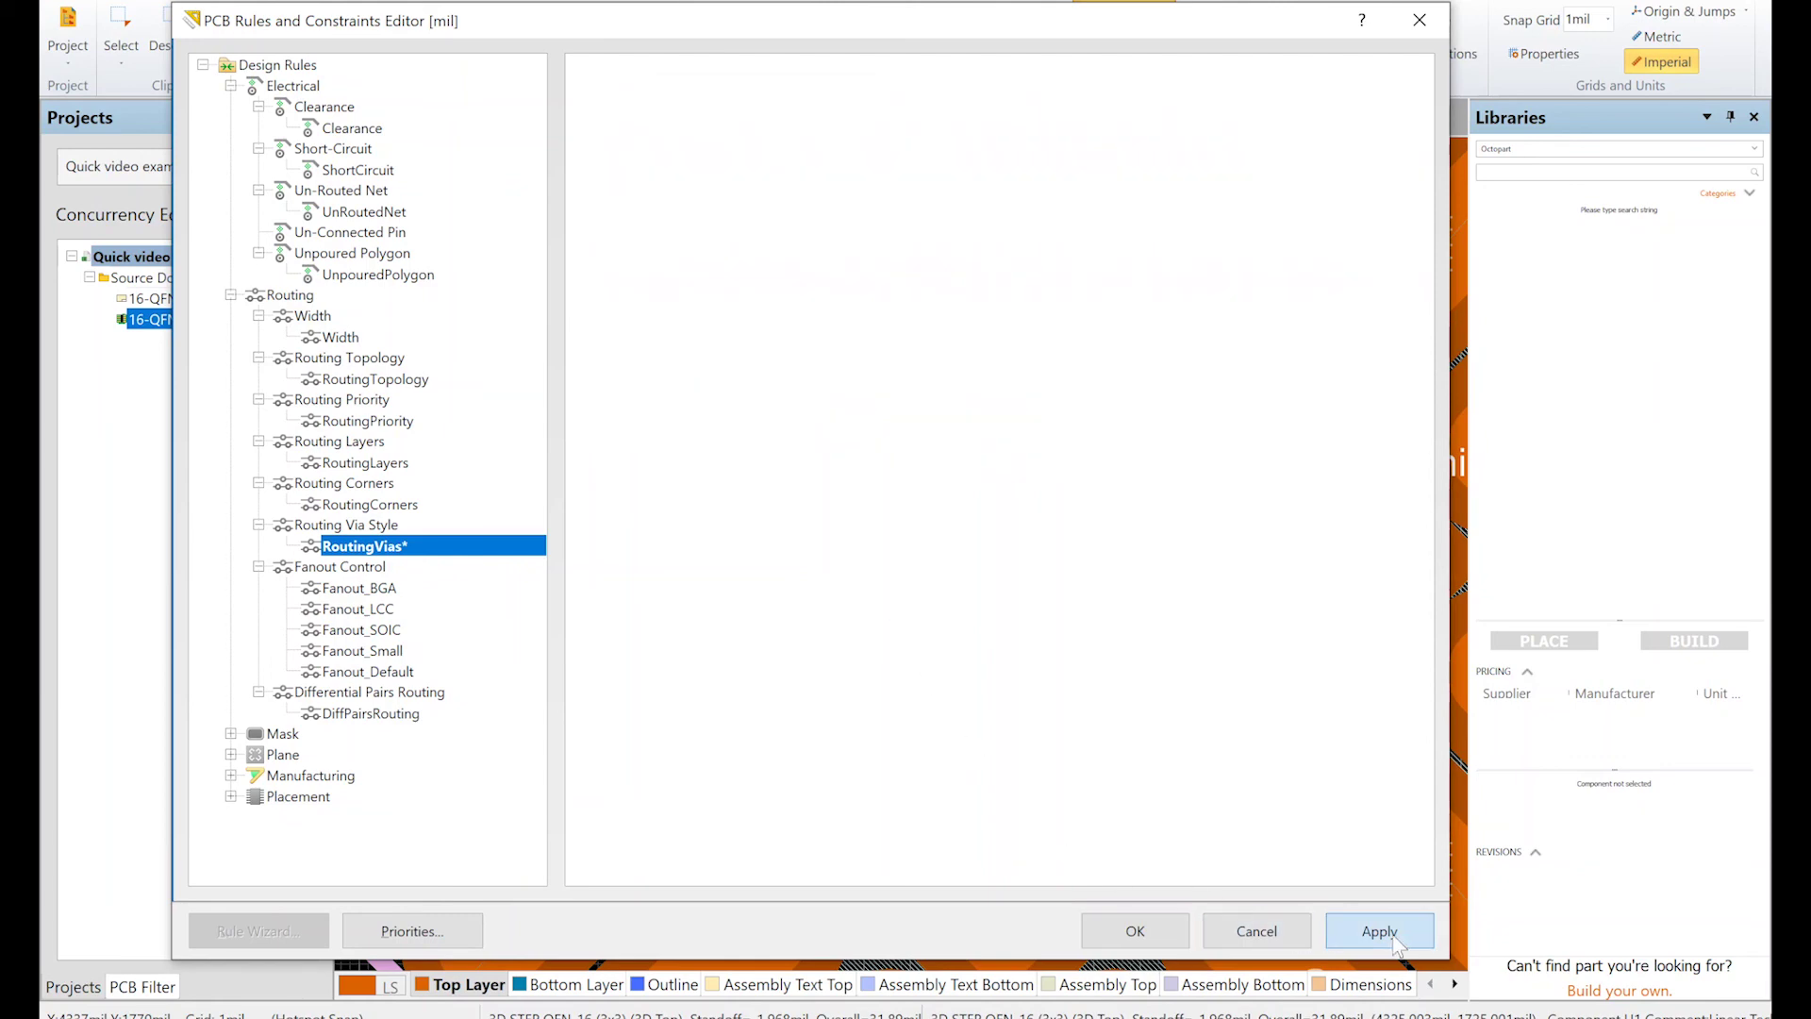
left_click(1156, 928)
scroll(1022, 624, "down", 5, "ctrl")
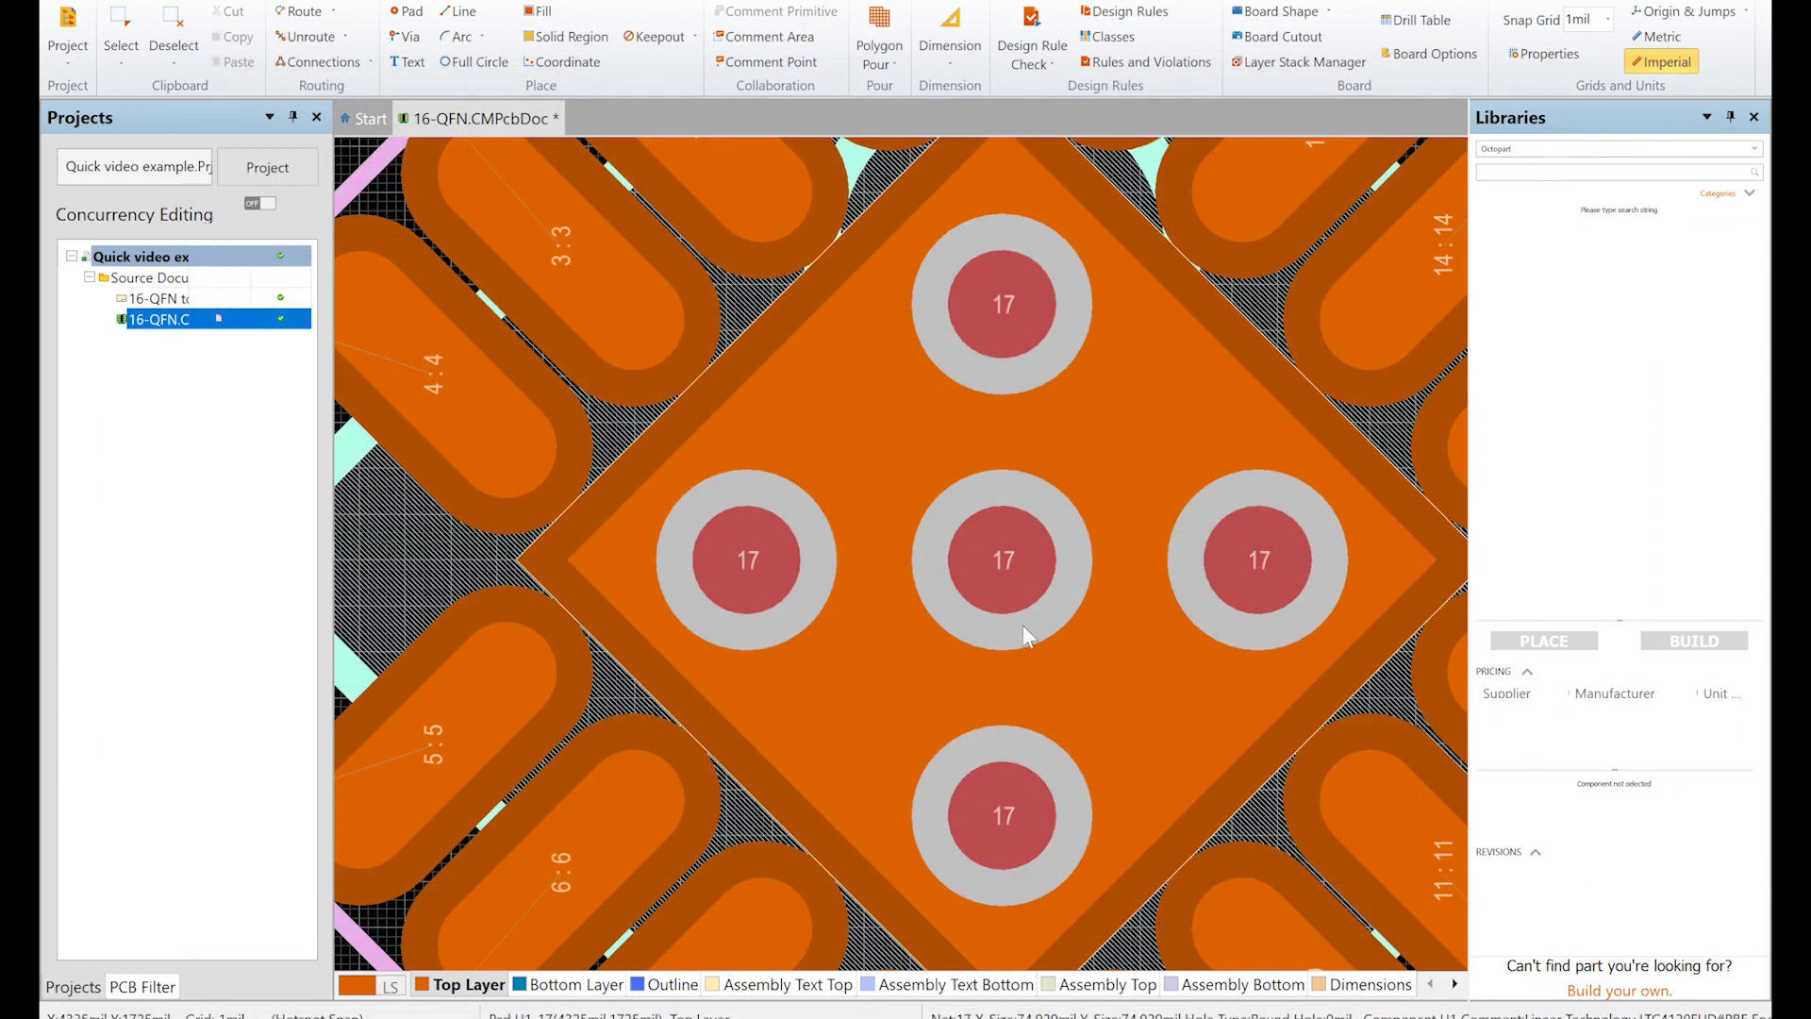
scroll(1022, 624, "down", 1, "ctrl")
scroll(1022, 625, "down", 1)
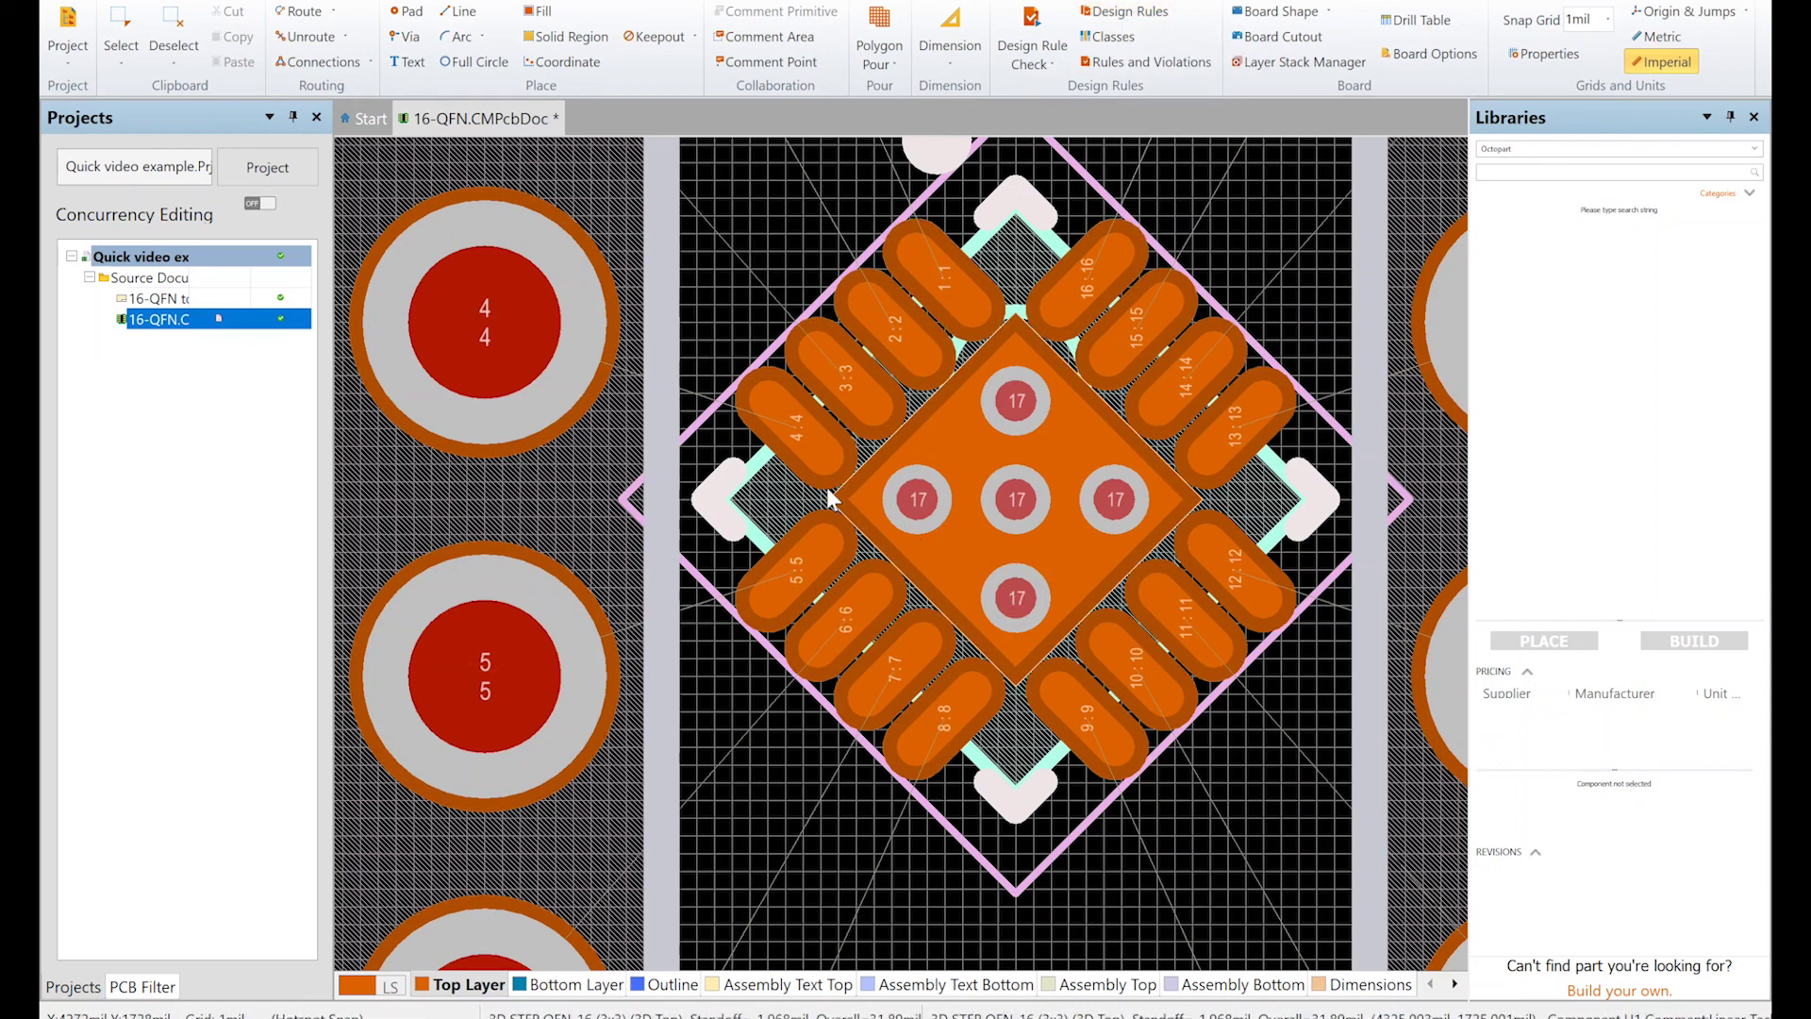
scroll(826, 487, "down", 5, "ctrl")
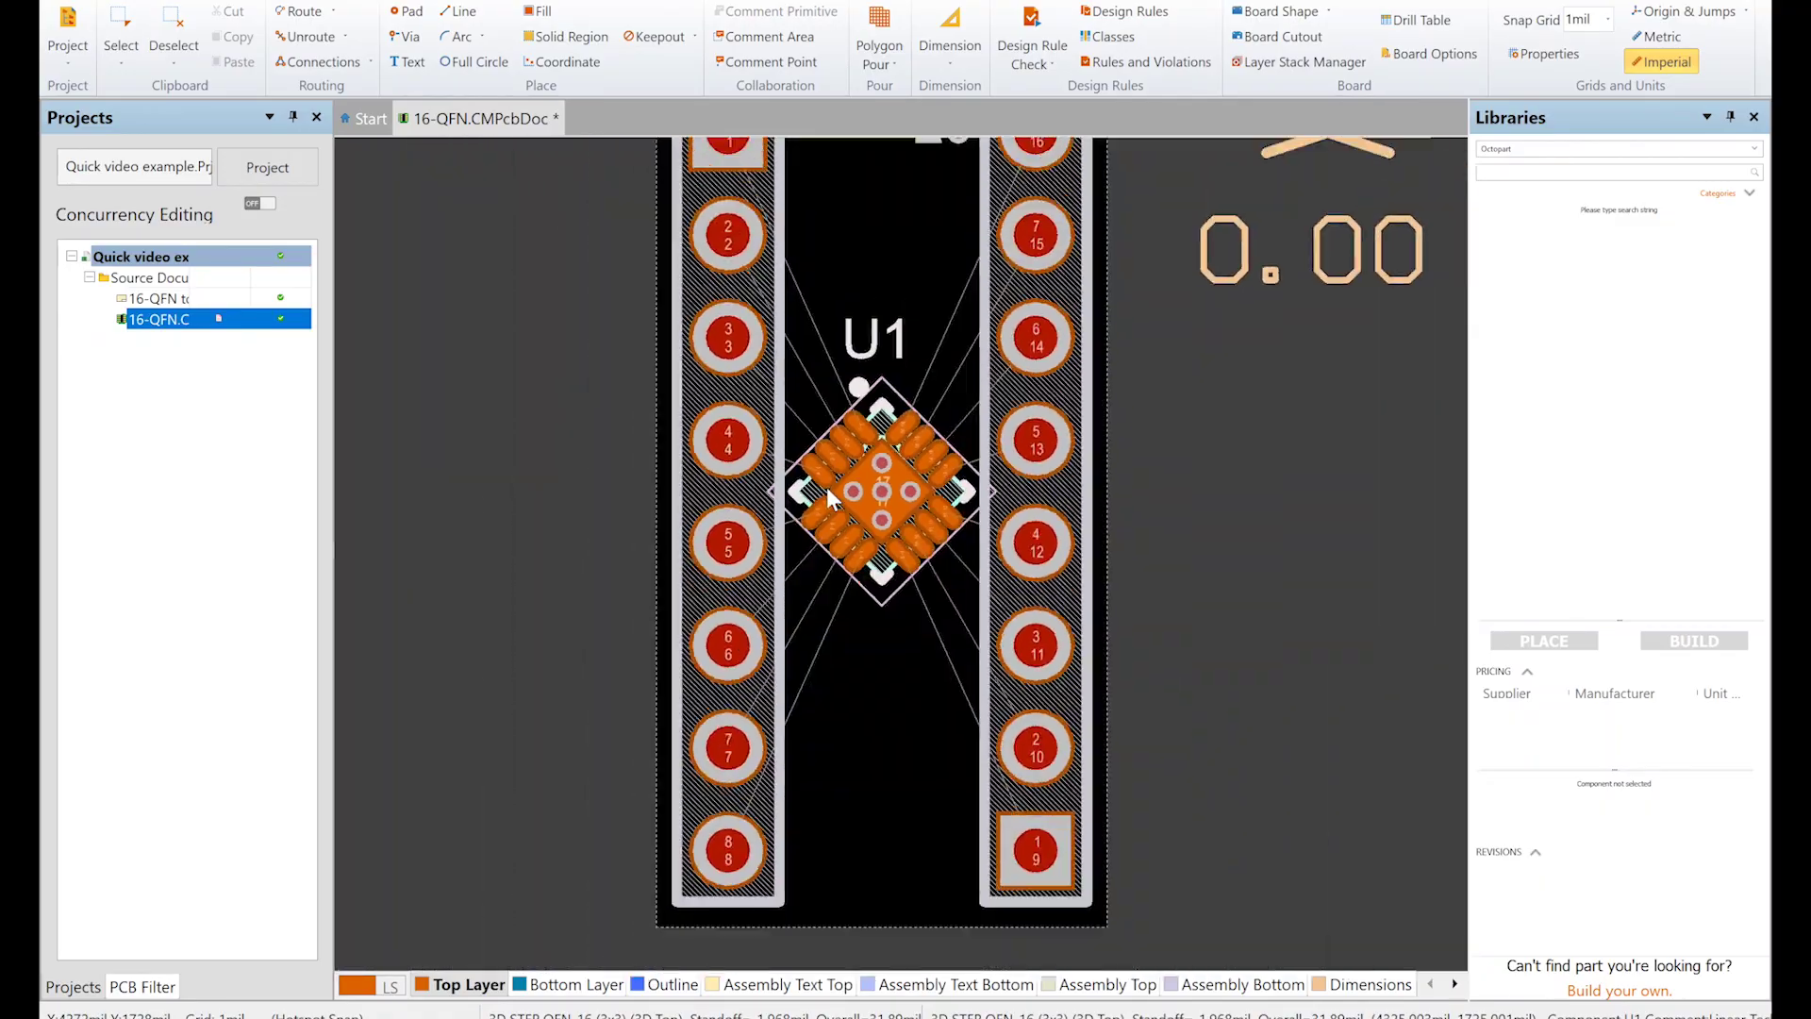